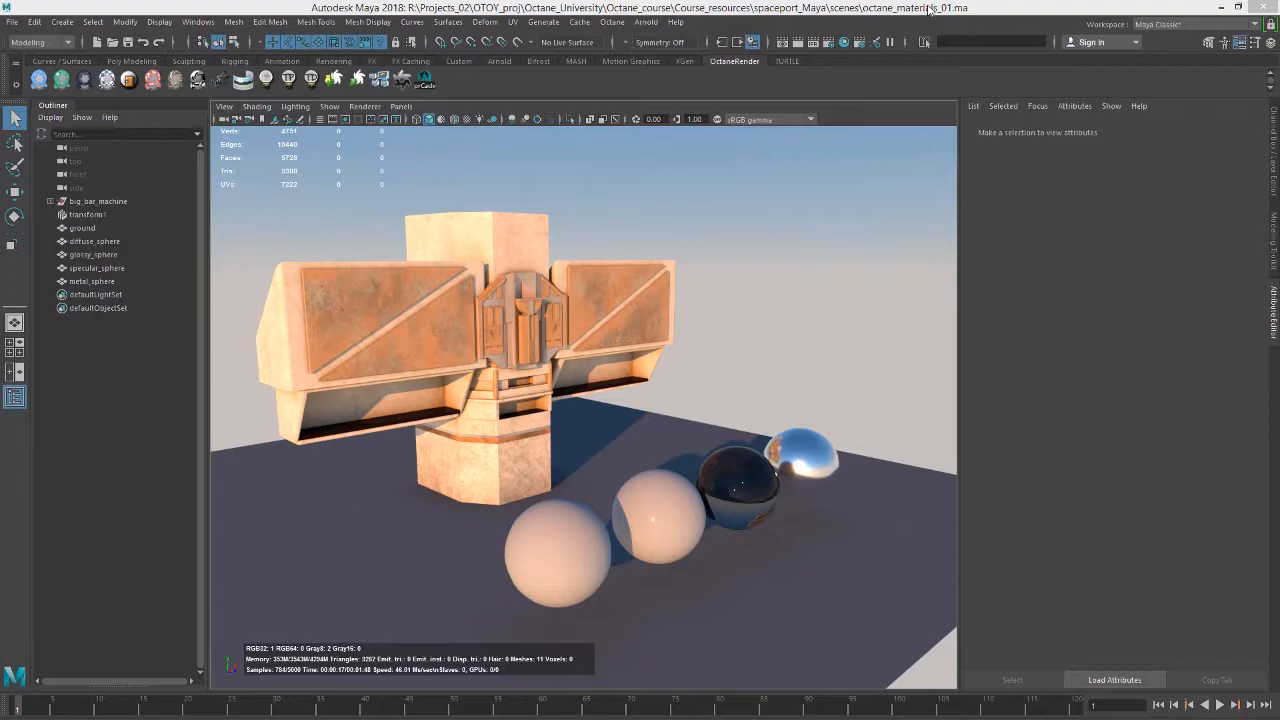
Inspect the spheres in front of the machine, selecting the diffuse, glossy and specular ones in turn
left_click_drag(639, 288, 609, 266, "alt")
middle_click_drag(609, 266, 586, 283, "alt")
right_click_drag(586, 283, 606, 294, "alt")
middle_click_drag(606, 294, 620, 312, "alt")
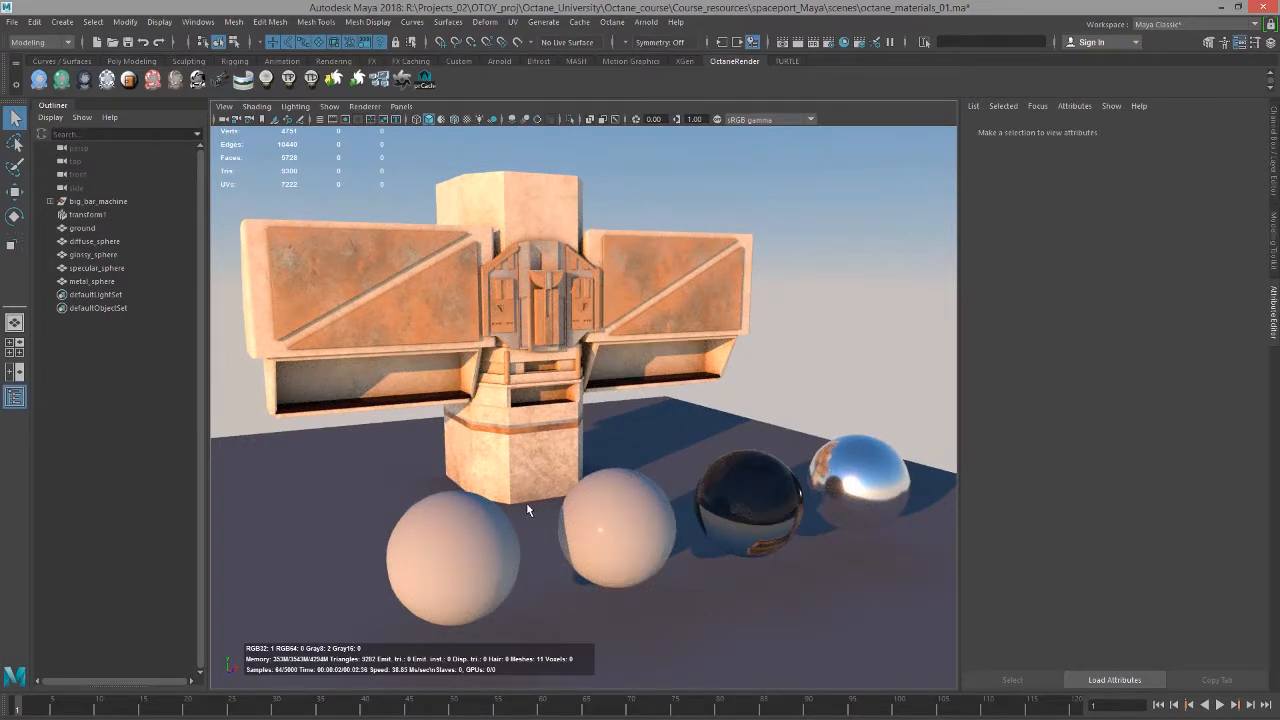
left_click(476, 546)
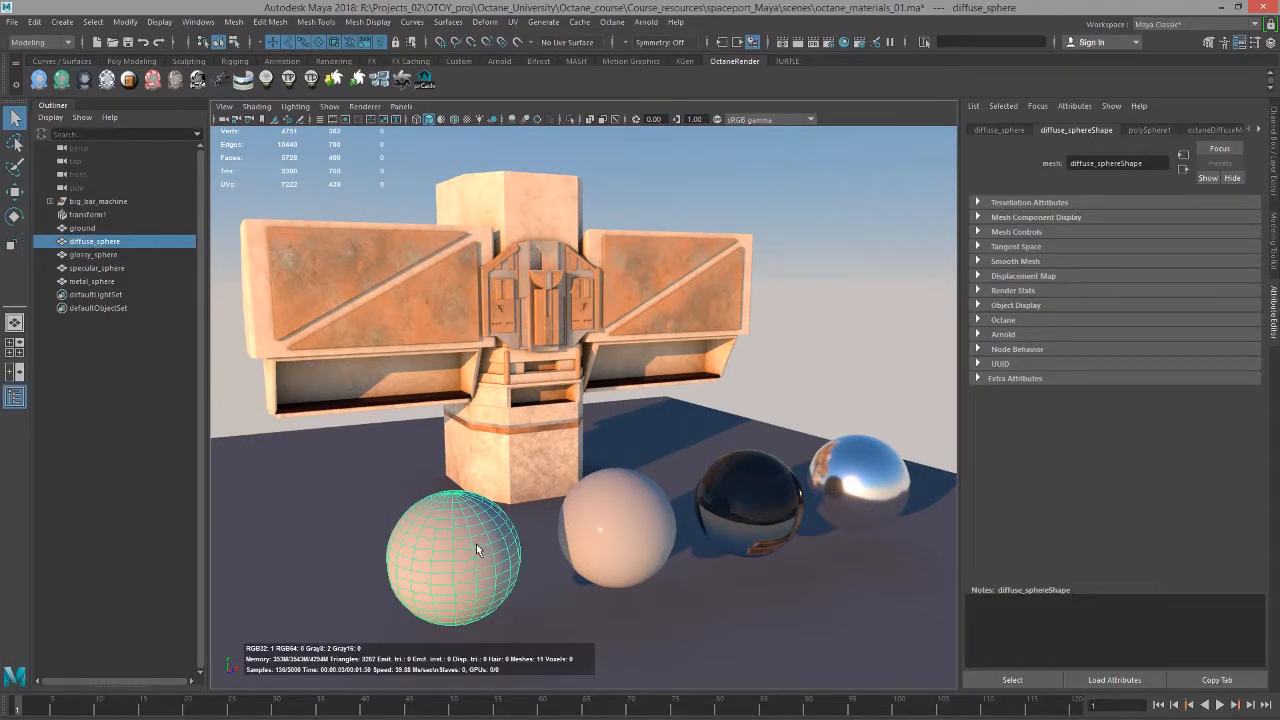
left_click(637, 514)
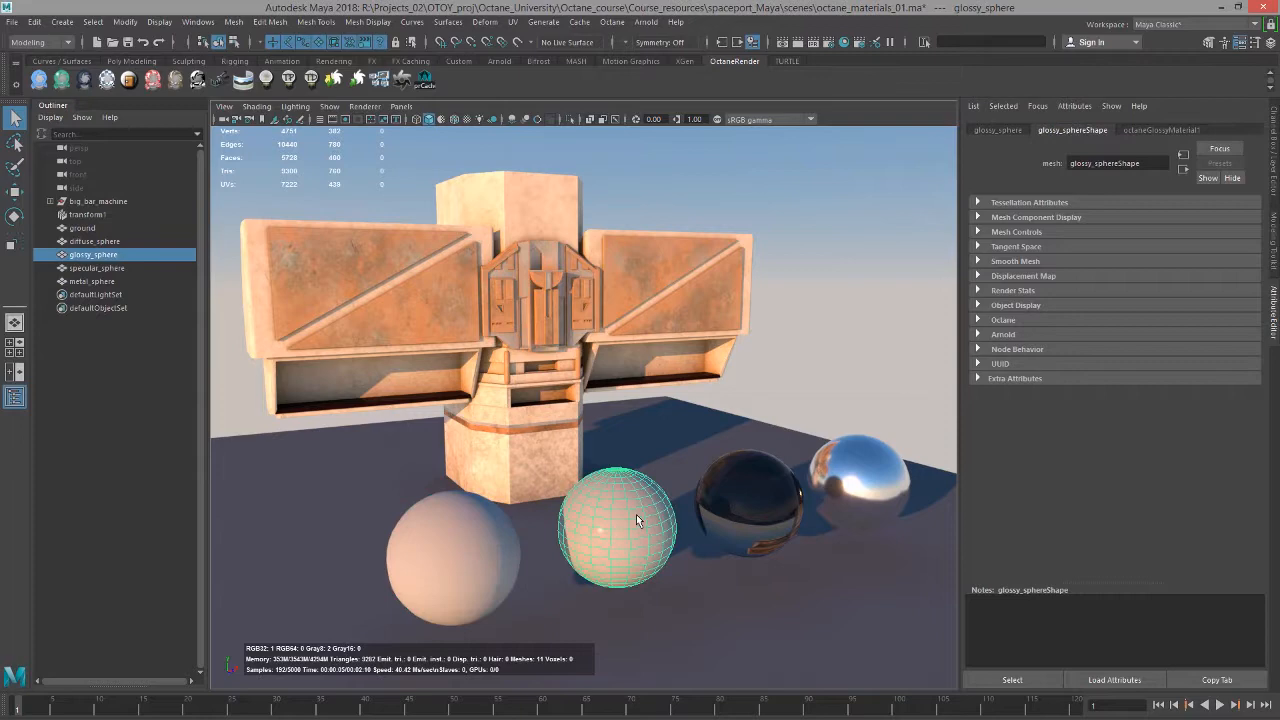
left_click(739, 497)
Select the metal sphere, frame it in the viewport and open its octaneMetallicMaterial1 attributes
left_click(852, 466)
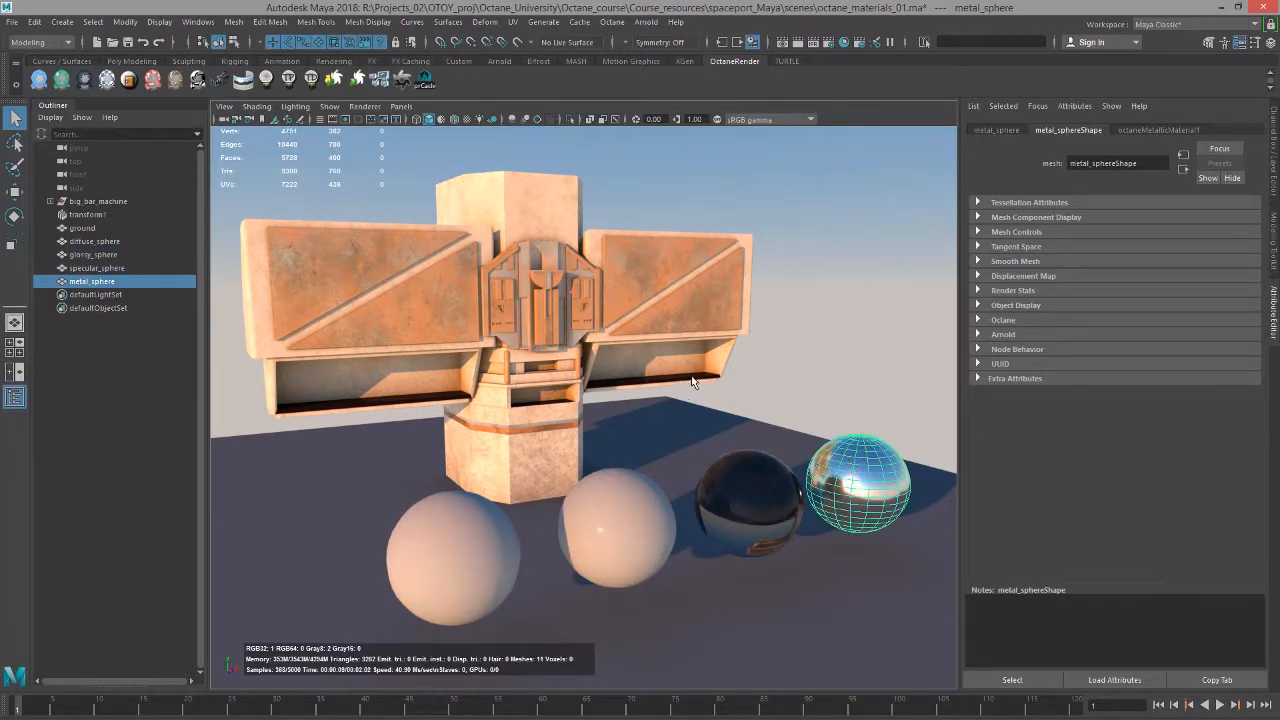
left_click_drag(680, 378, 614, 275, "alt")
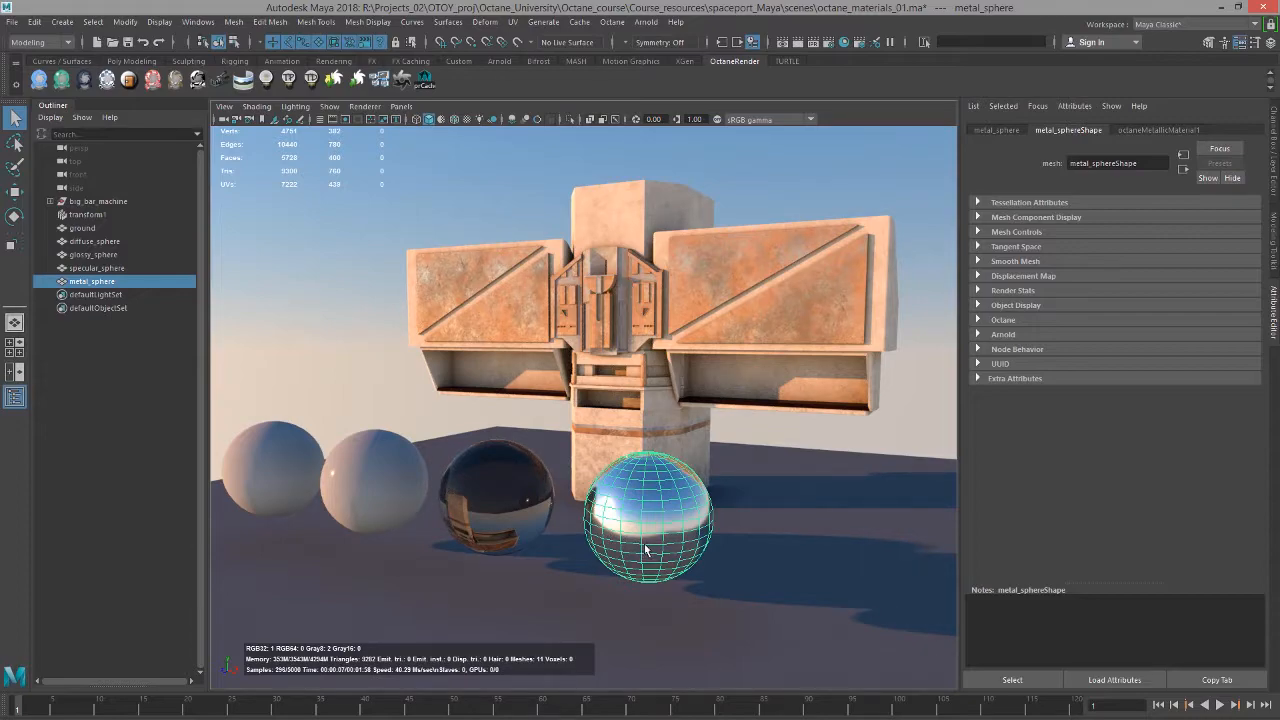
key("f")
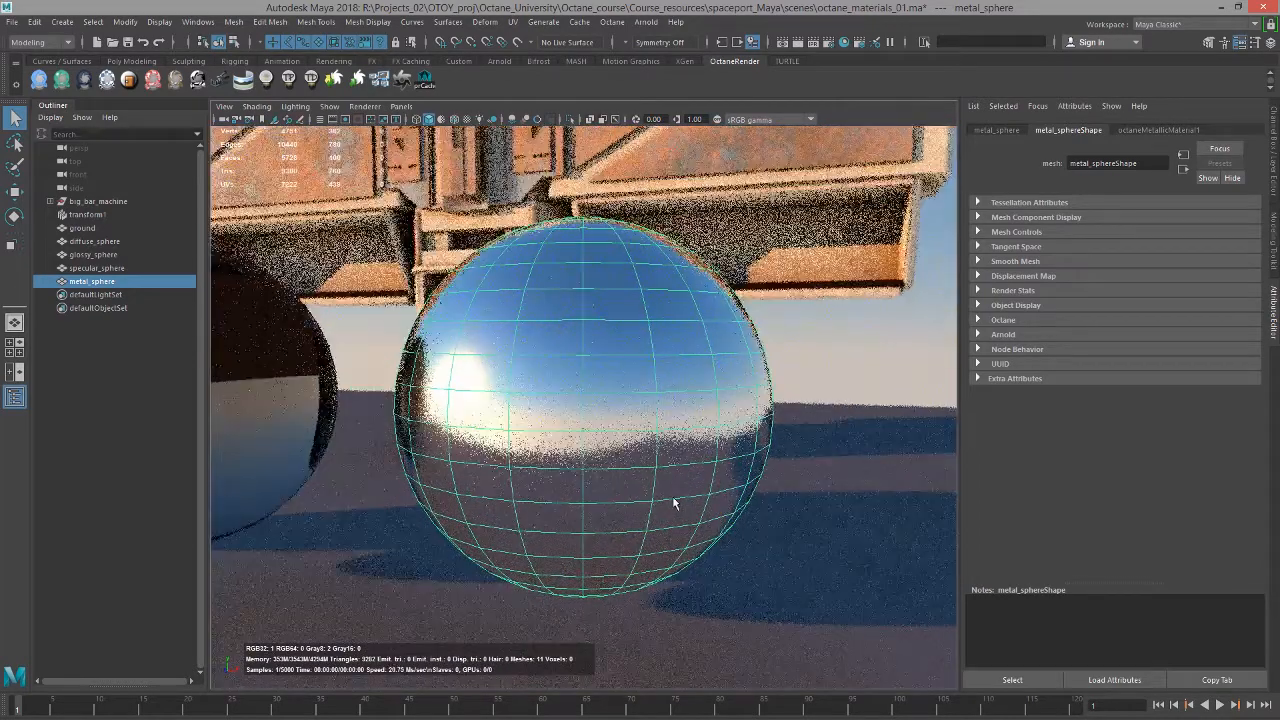
left_click(1144, 132)
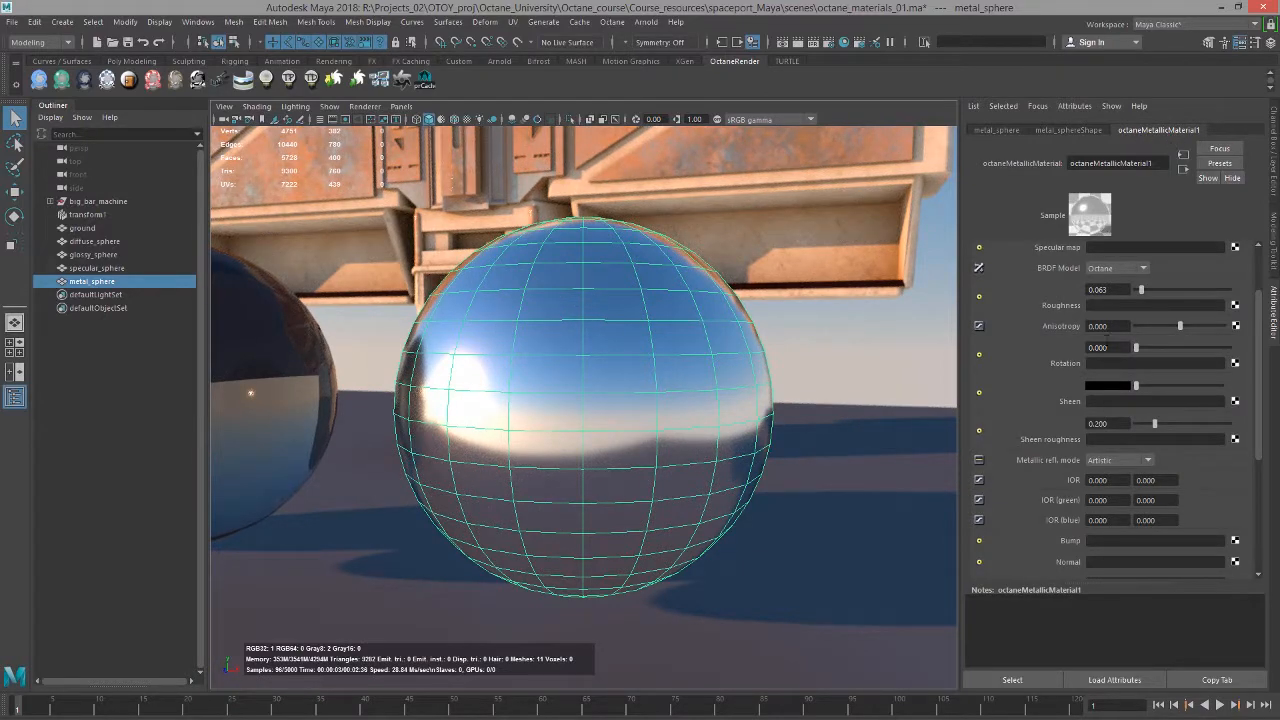
left_click(1012, 680)
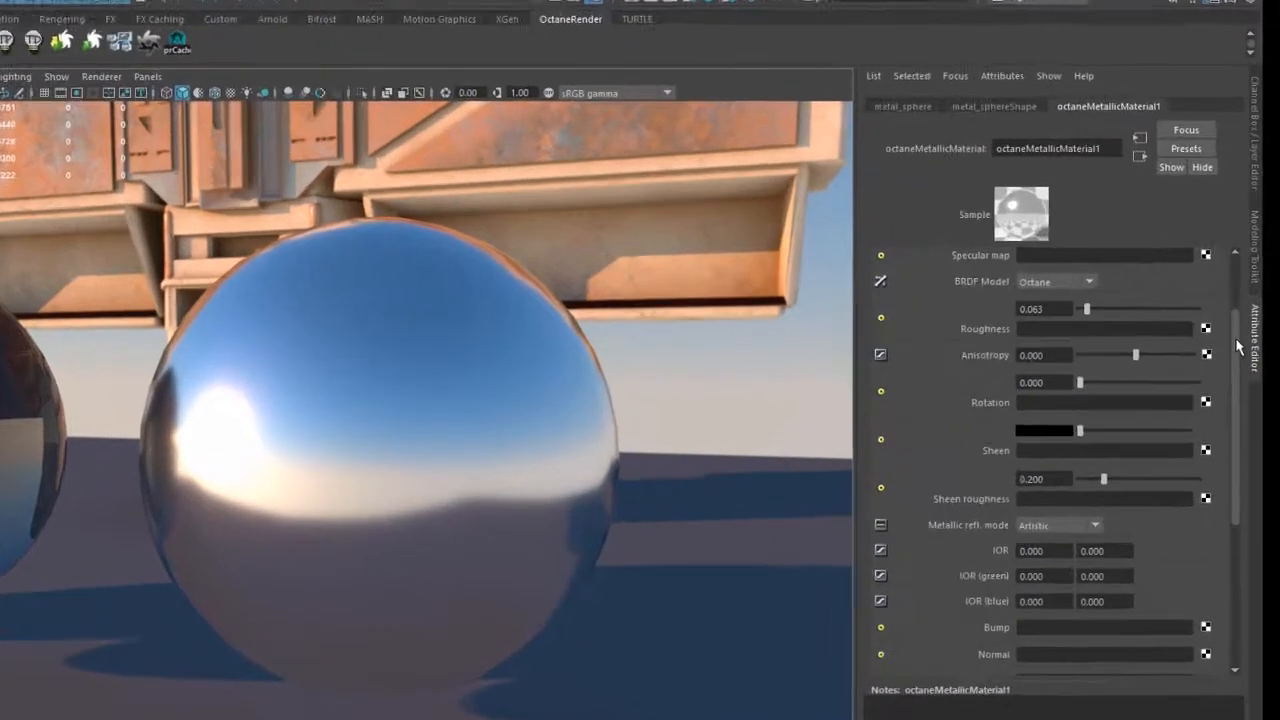
Review the metallic material's attributes, from Diffuse, Specular and Roughness through Sheen, Metallic refl. mode, IOR, Bump and Opacity
left_click_drag(1258, 311, 1258, 265)
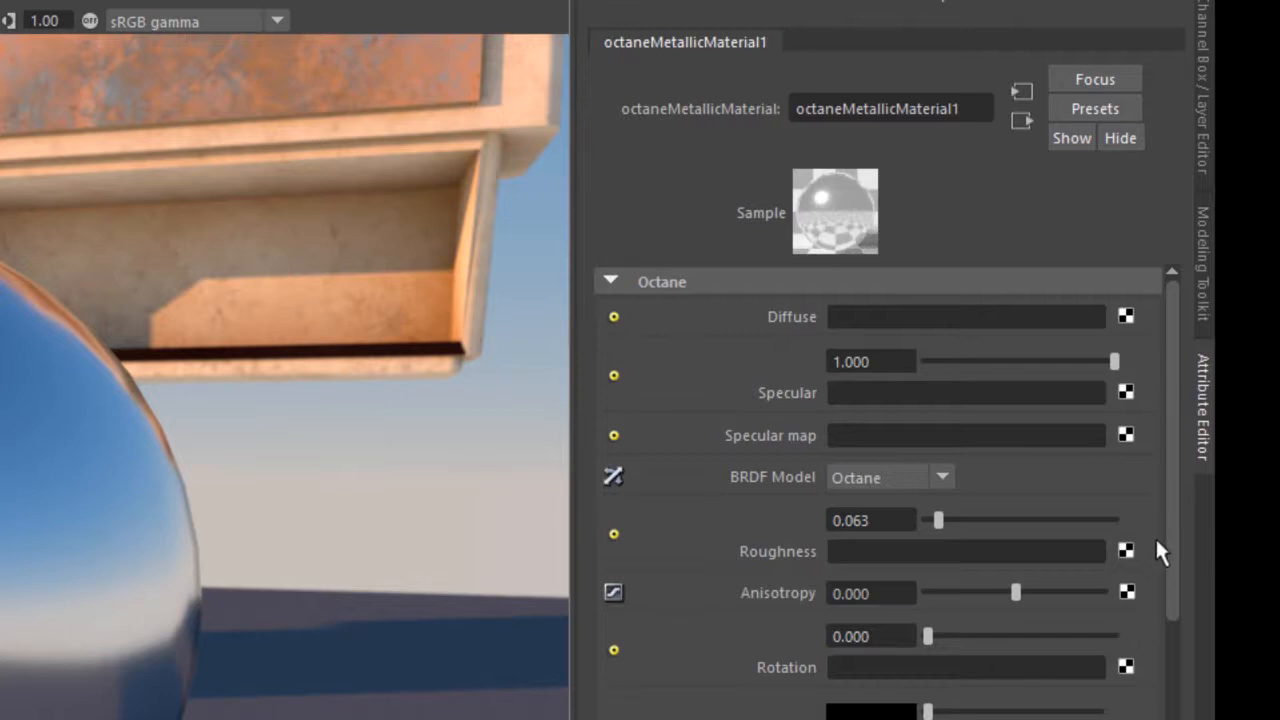
left_click_drag(1168, 528, 1159, 571)
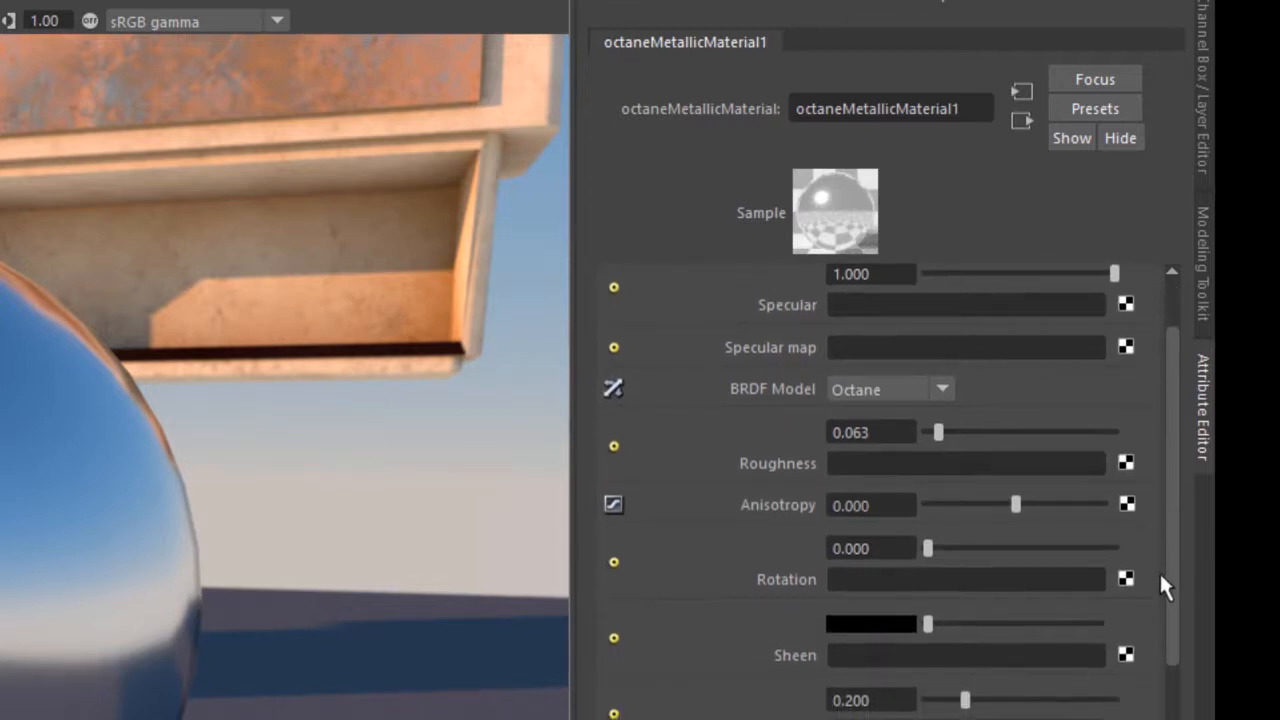
scroll(1158, 571, "up", 1)
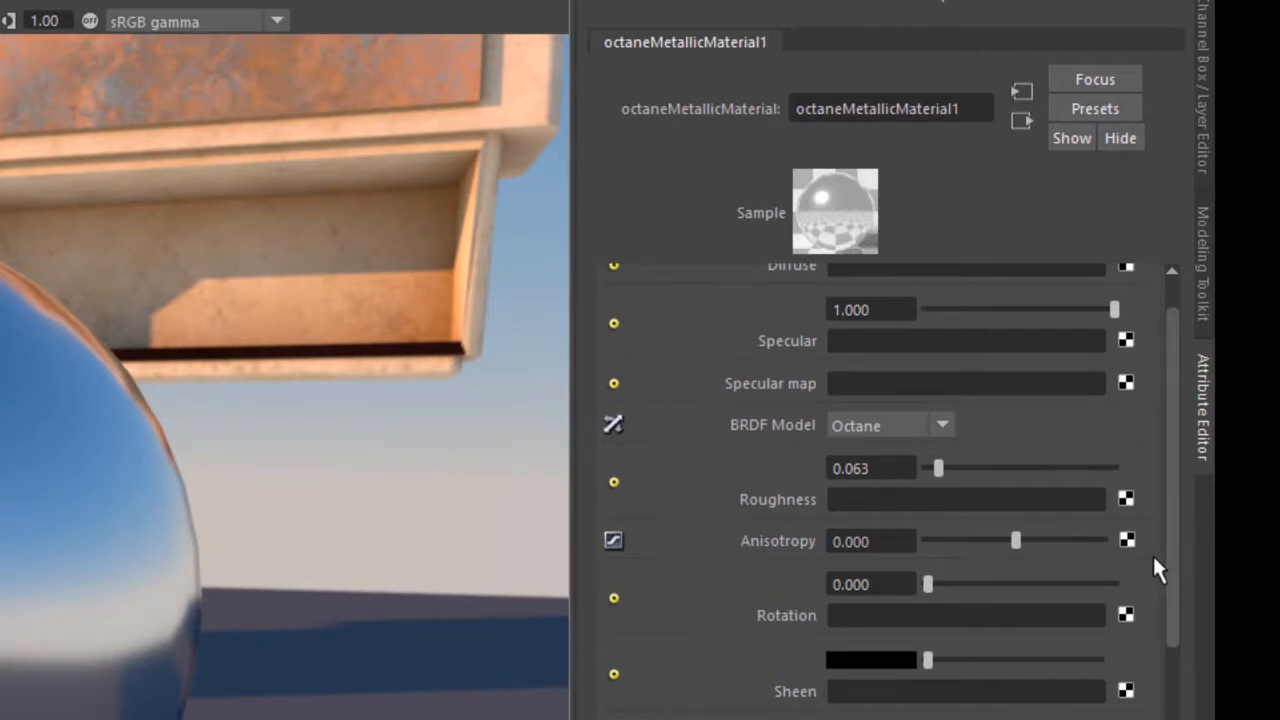
scroll(1152, 553, "up", 2)
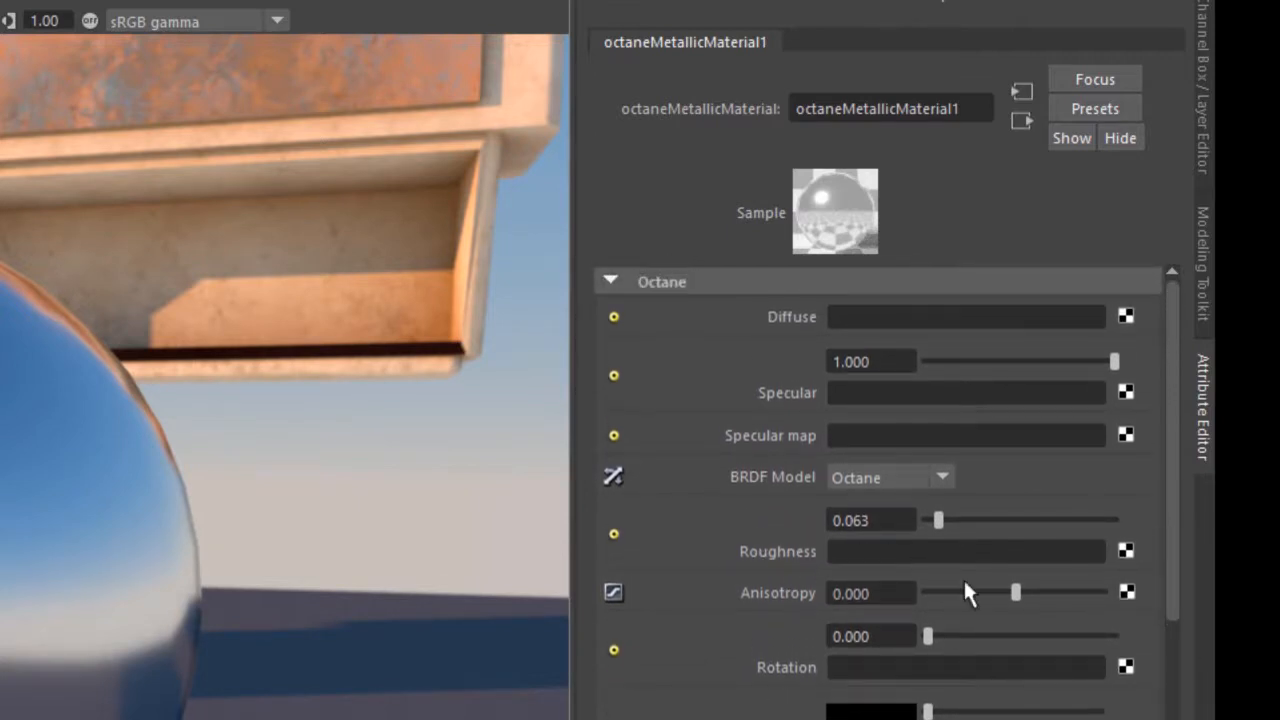
scroll(1168, 581, "down", 1)
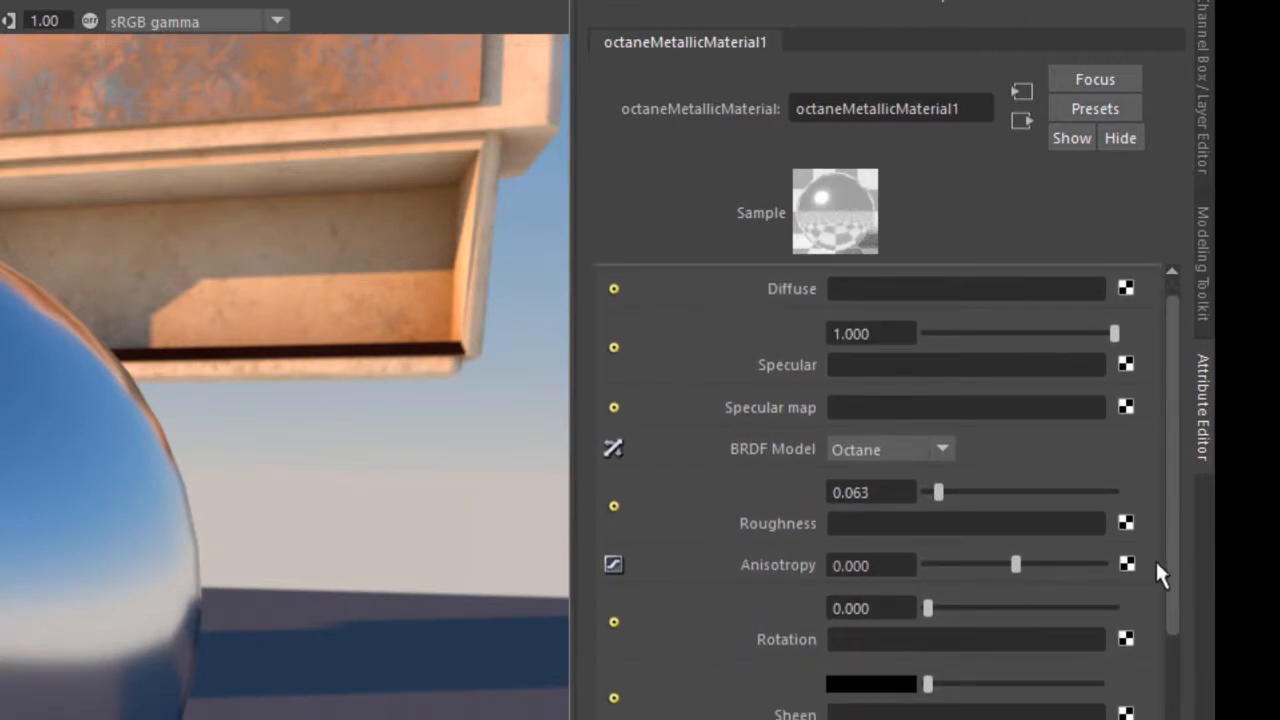
scroll(1155, 600, "down", 10)
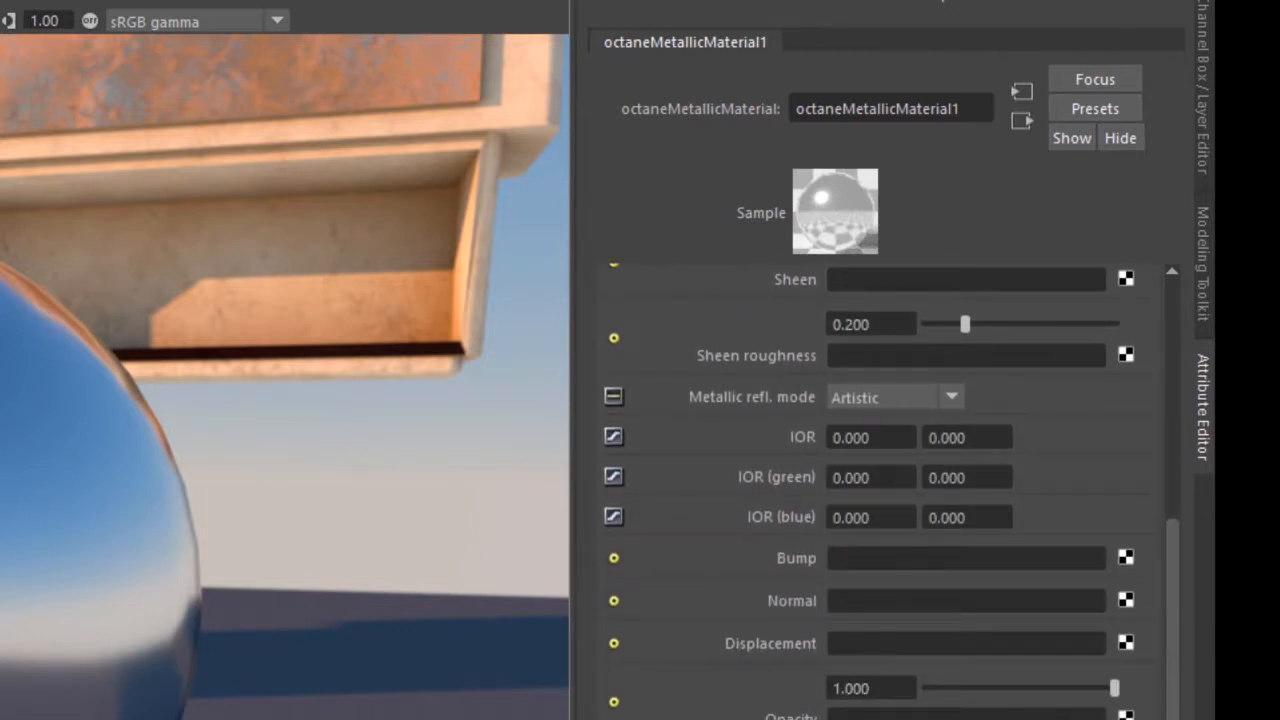
scroll(1188, 600, "down", 1)
scroll(1188, 591, "up", 10)
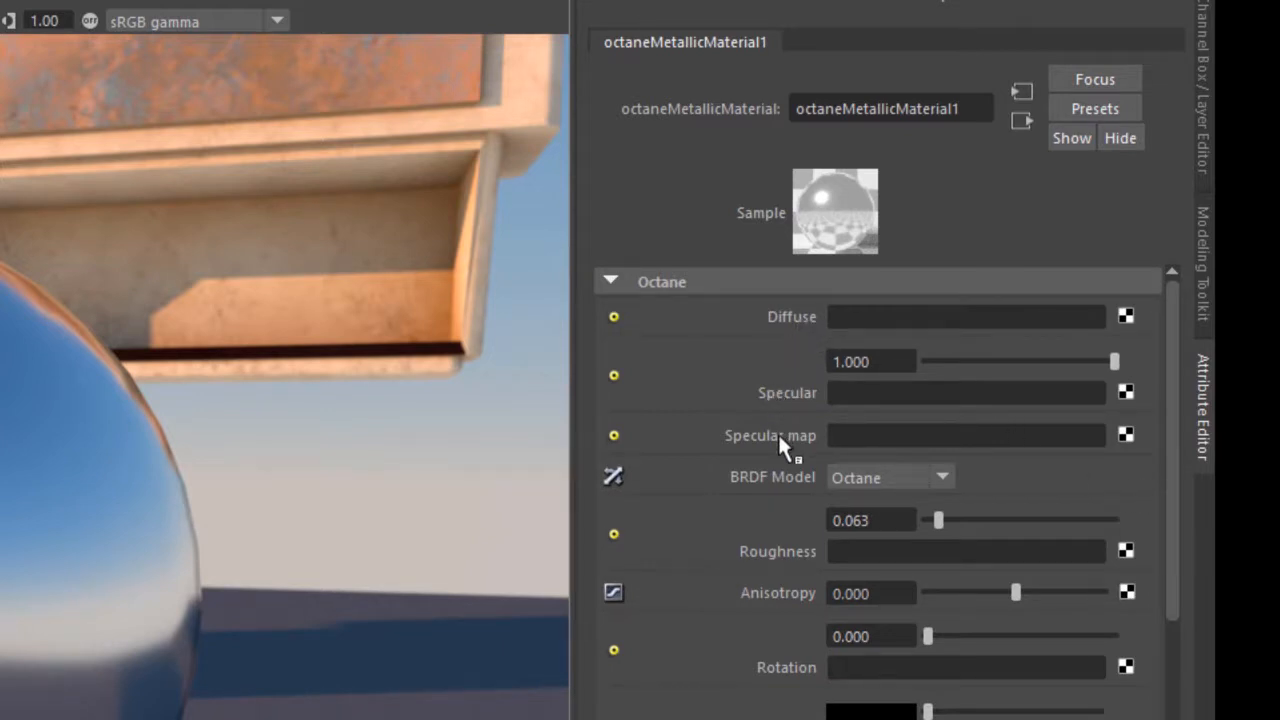
scroll(1140, 560, "down", 3)
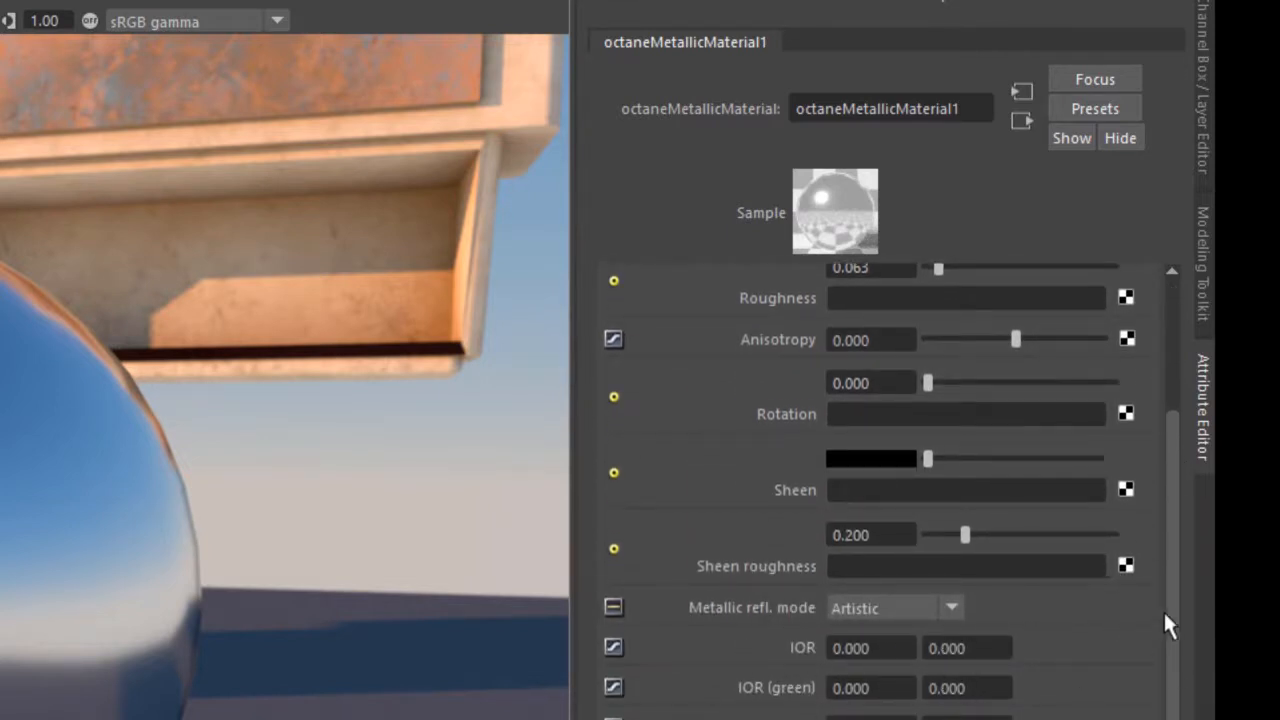
left_click_drag(1168, 610, 1178, 443)
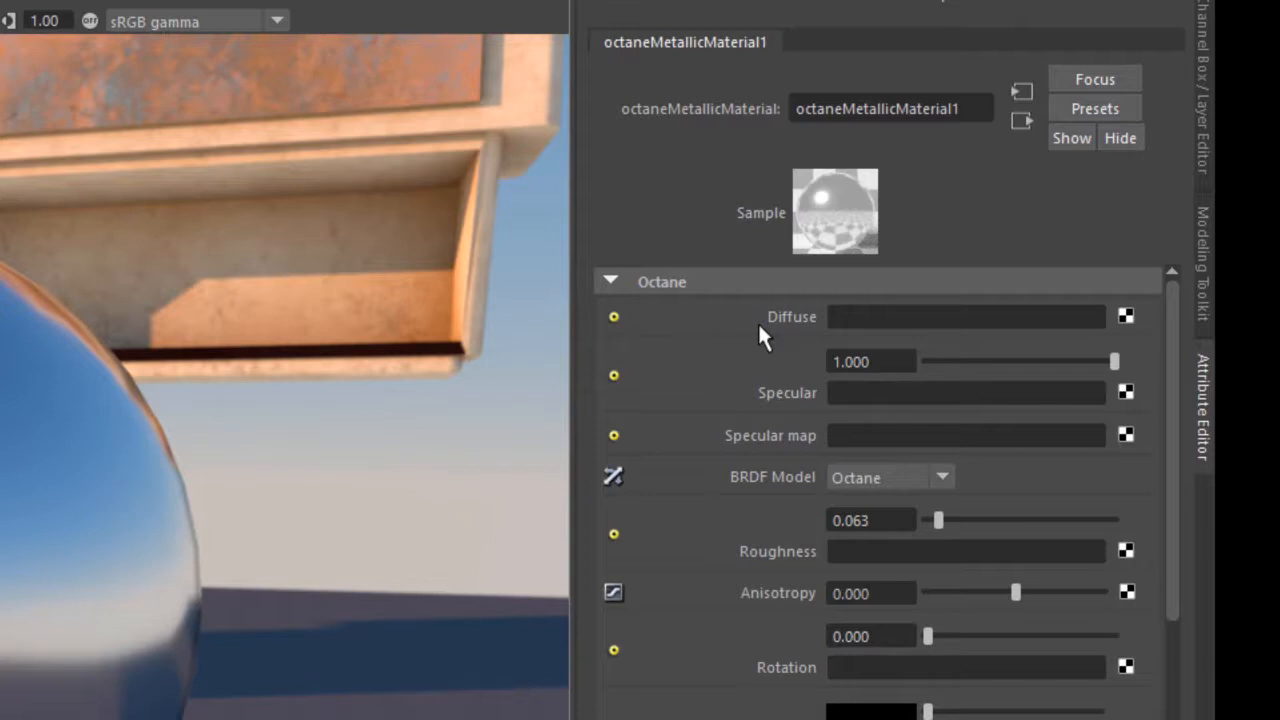
Connect an Octane RGBSpectrum Texture to the metallic material's Diffuse and set its RGB color to a bright yellow-orange
left_click(1126, 316)
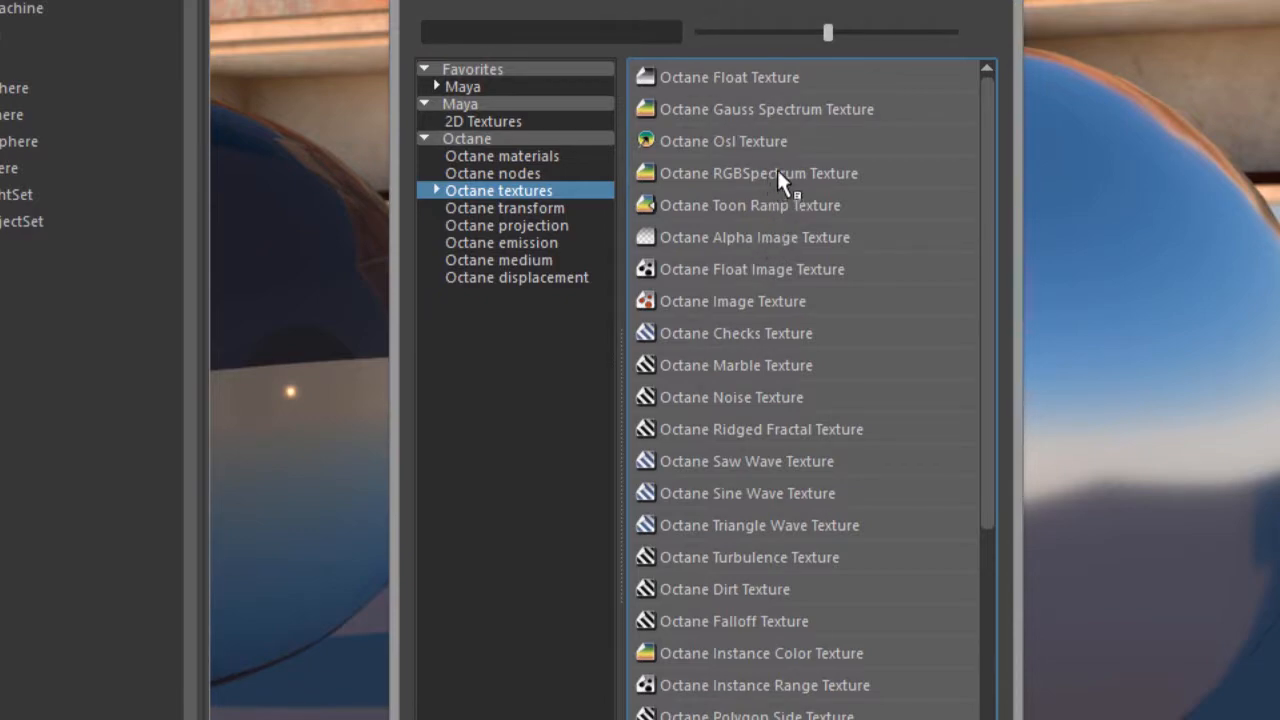
left_click(778, 173)
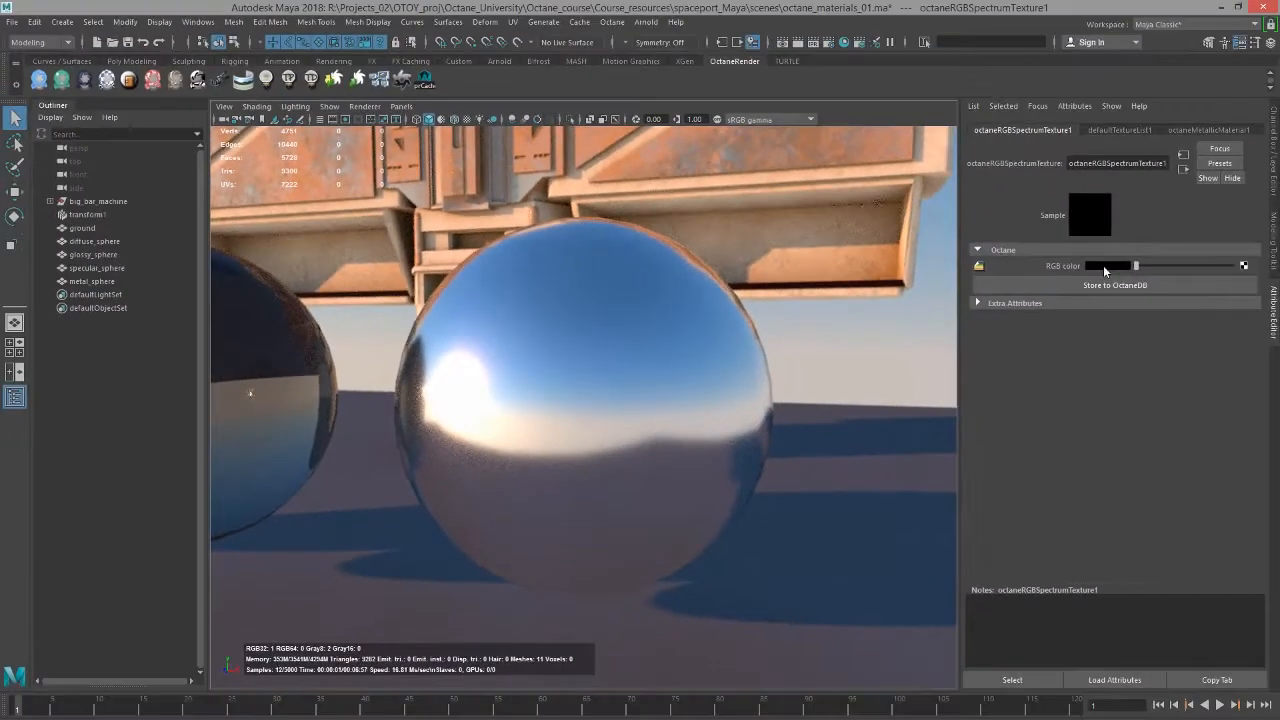
left_click(1105, 267)
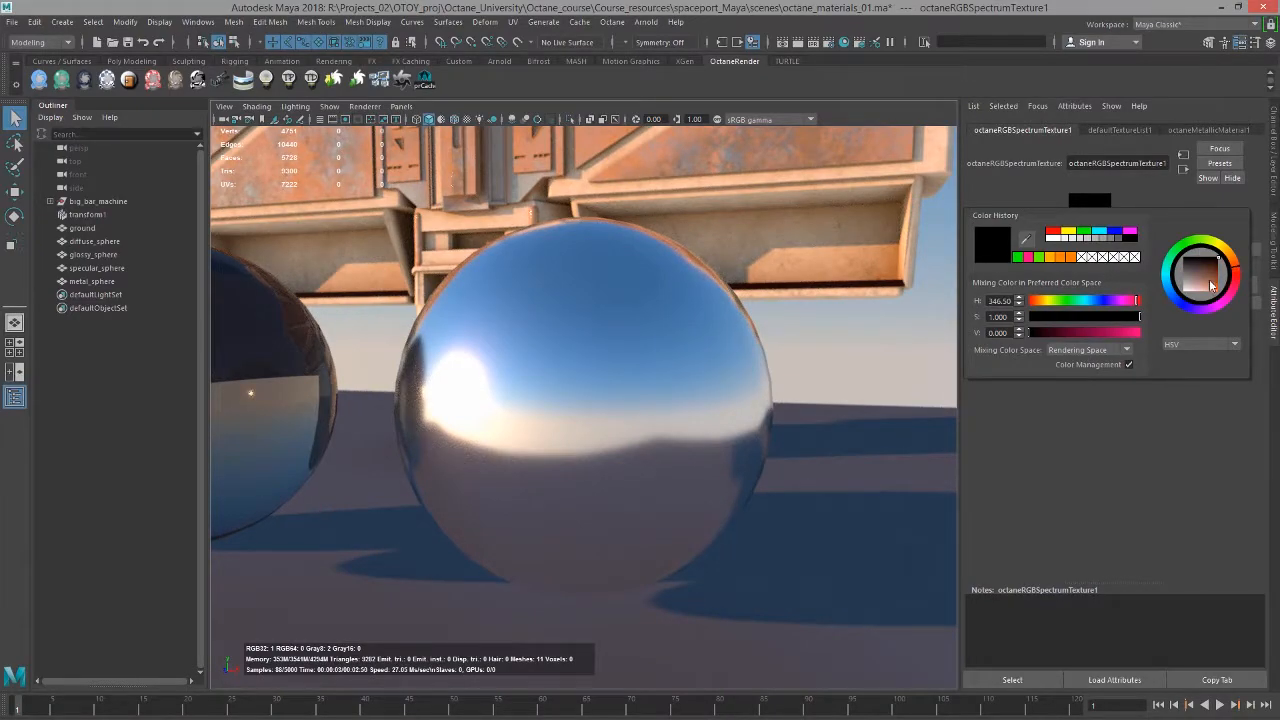
left_click_drag(1209, 284, 1234, 261)
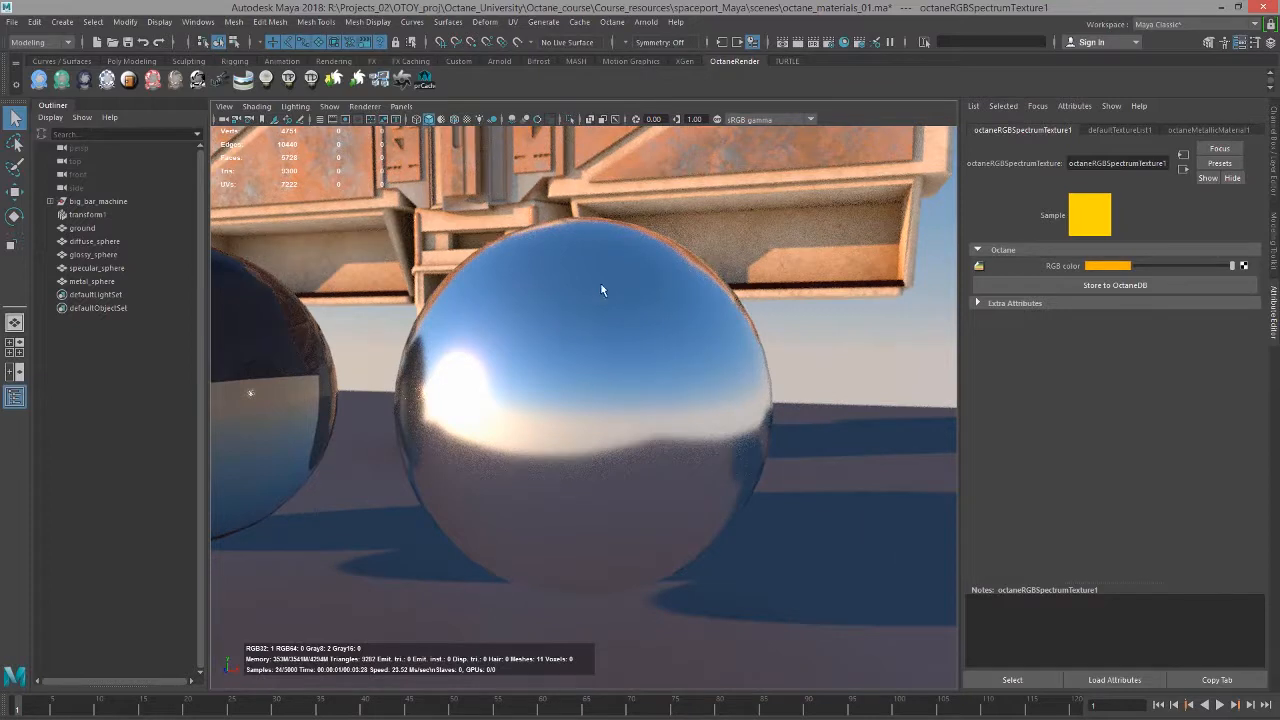
Connect an Octane Checks Texture to the metallic material's Specular map and view the pattern on the sphere
left_click(1183, 169)
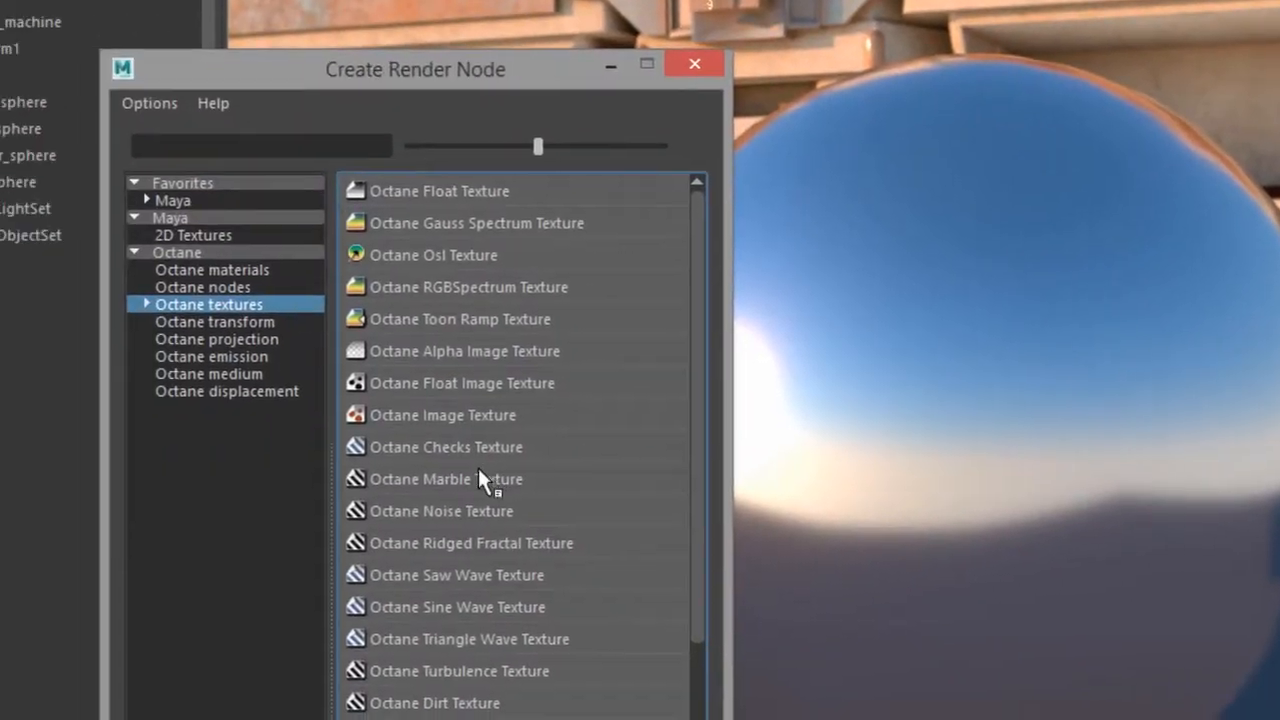
left_click(547, 446)
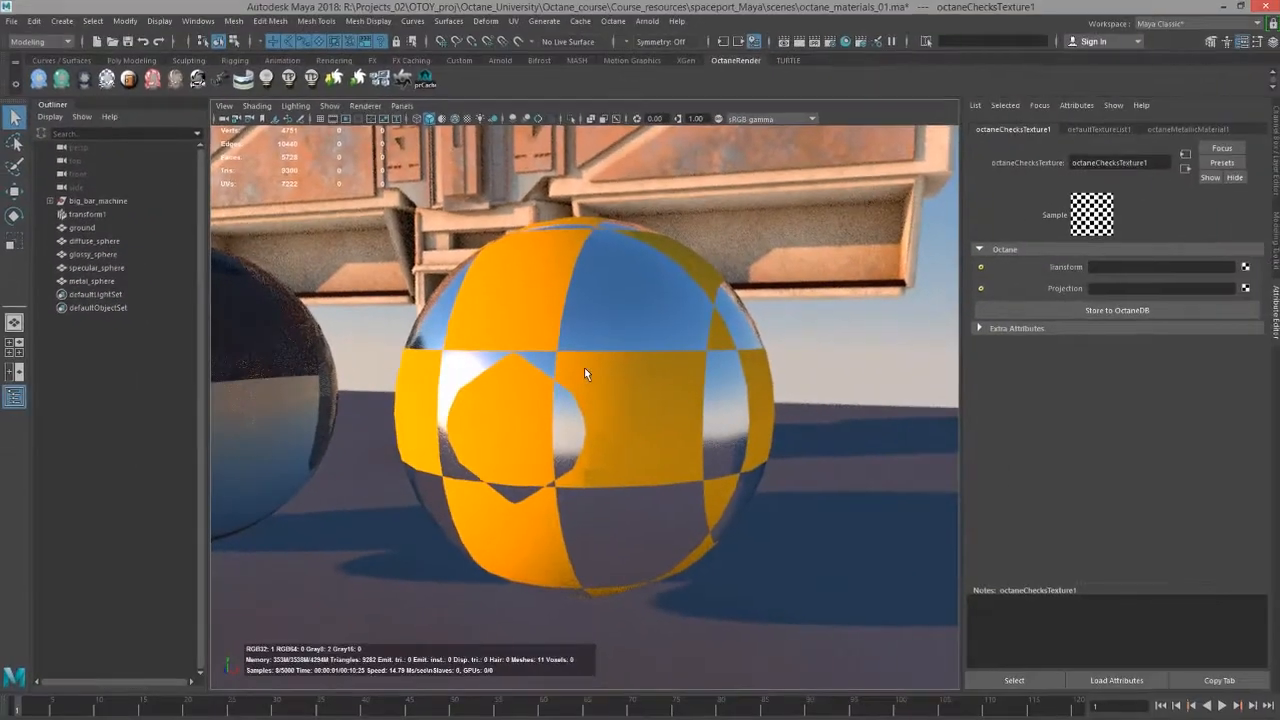
left_click_drag(557, 383, 585, 402, "alt")
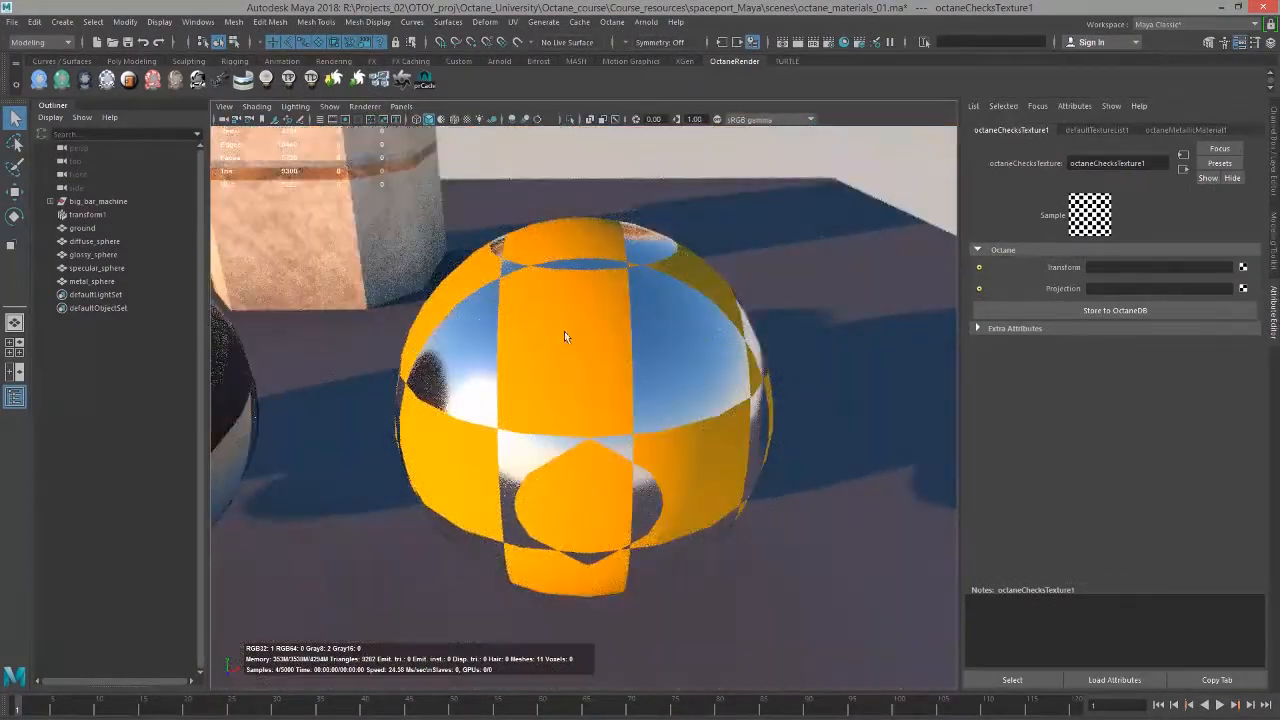
left_click_drag(614, 349, 585, 351, "alt")
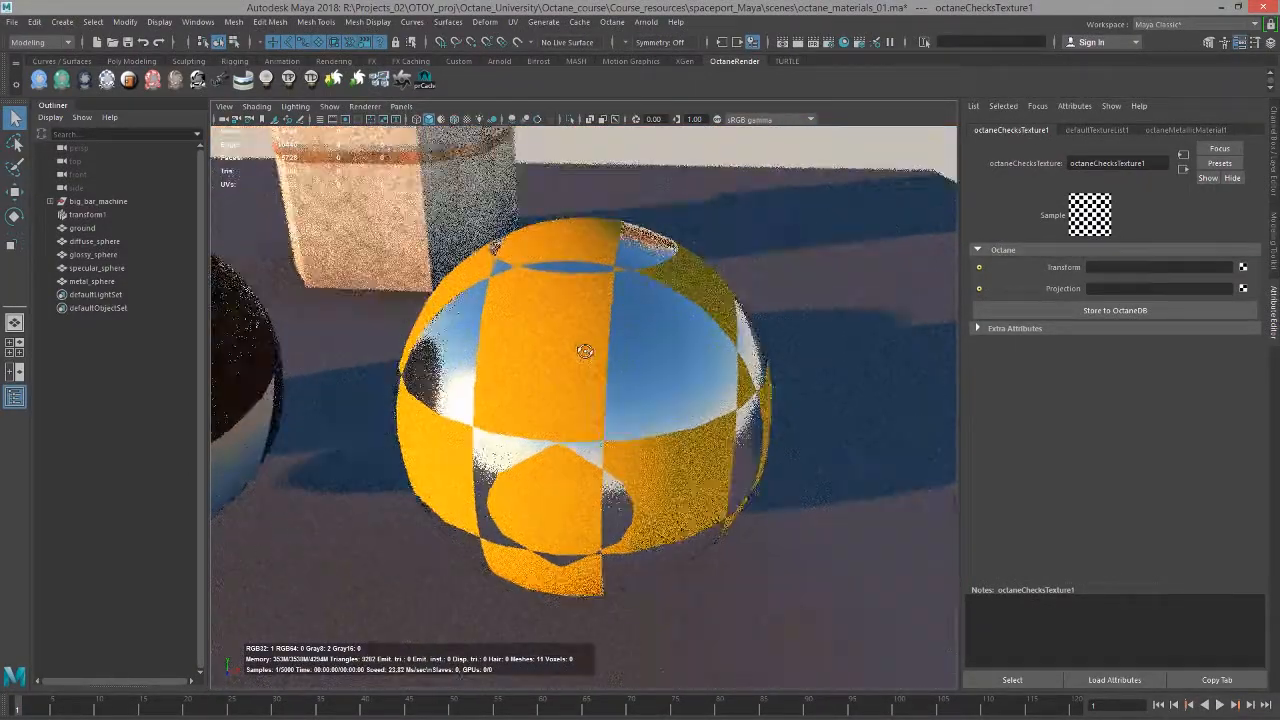
left_click_drag(623, 400, 493, 347, "alt")
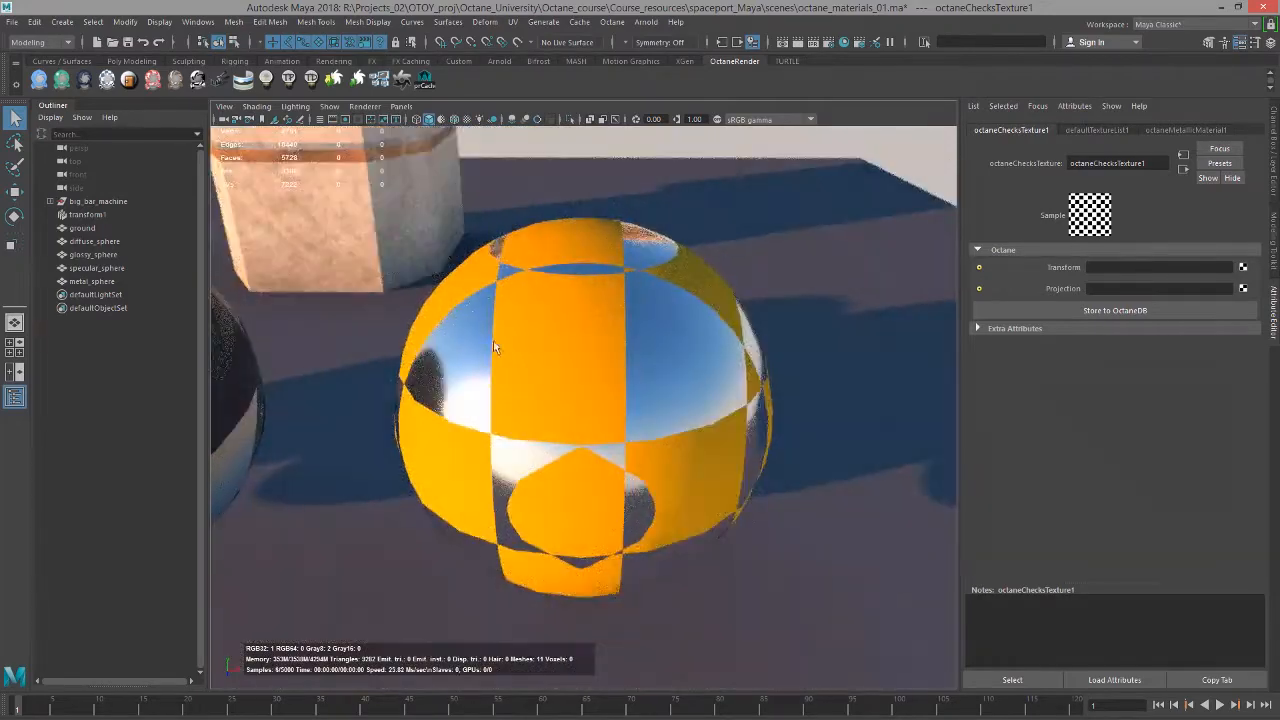
Return to the octaneMetallicMaterial1 attributes and break the texture connections on Diffuse and Specular map
left_click(1182, 169)
right_click_drag(711, 373, 509, 329, "alt")
middle_click_drag(524, 222, 533, 304, "alt")
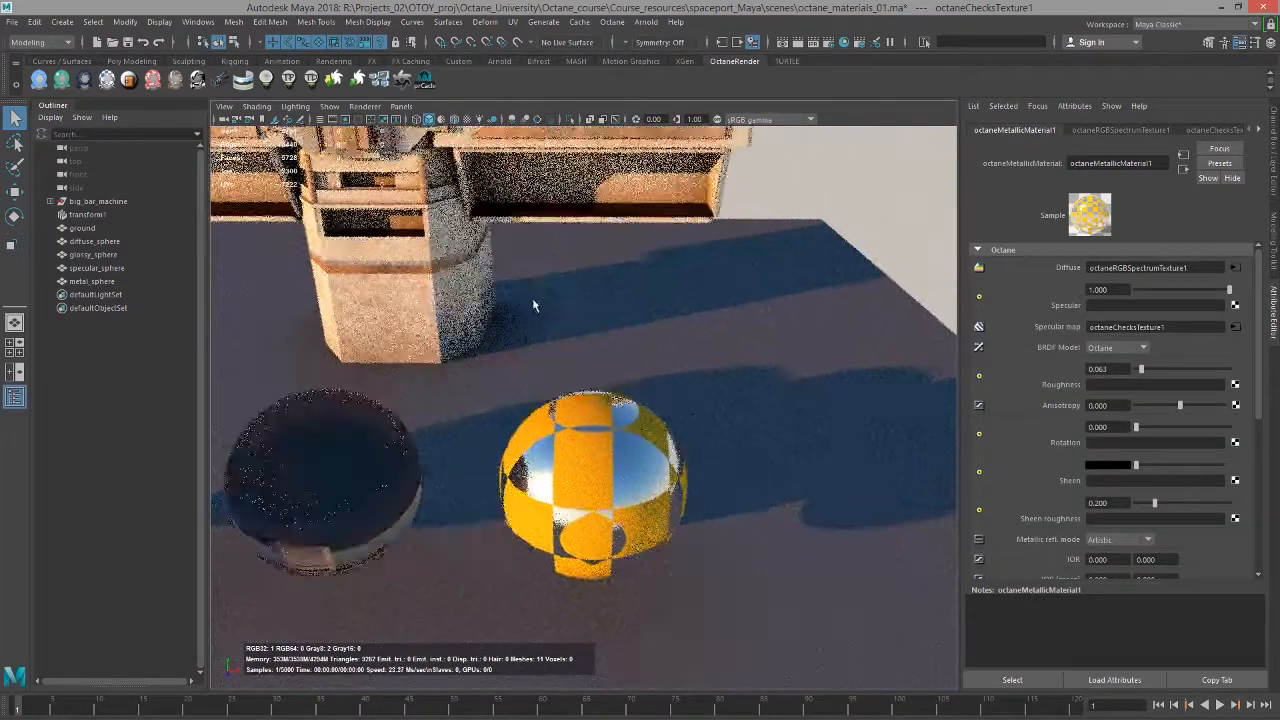
right_click_drag(533, 305, 687, 441, "alt")
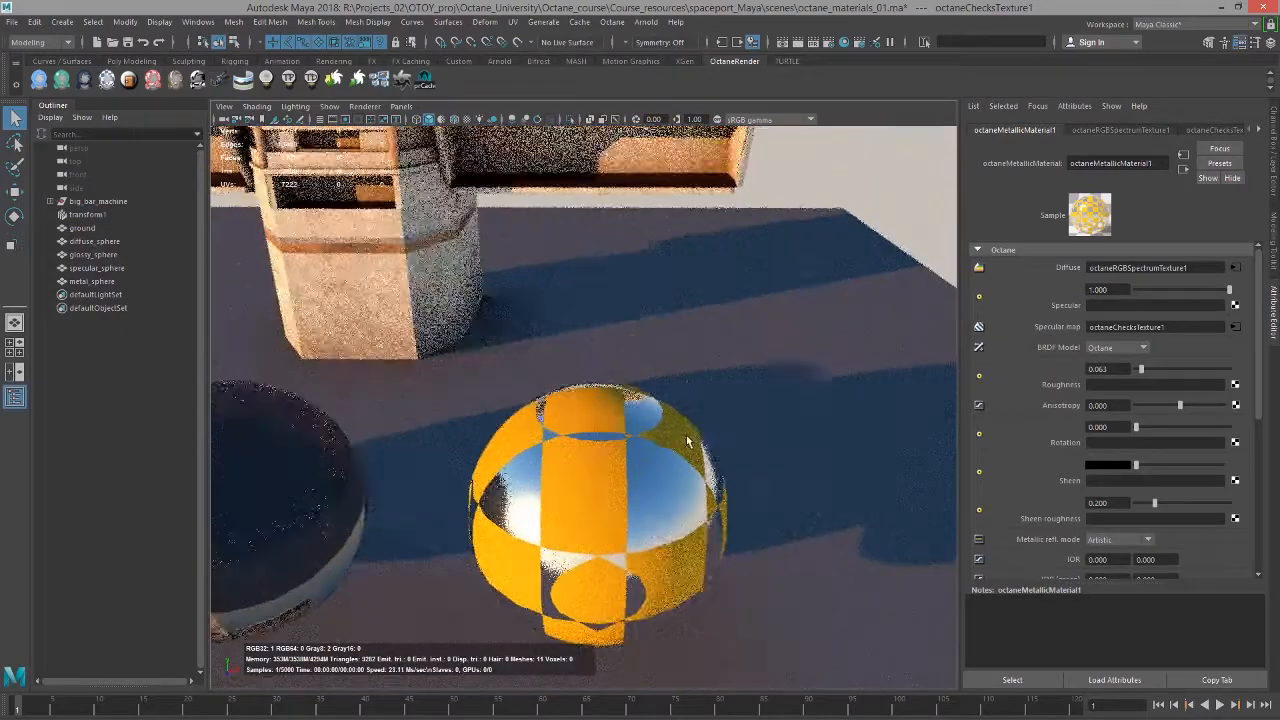
middle_click_drag(687, 441, 649, 369, "alt")
right_click_drag(649, 369, 723, 383, "alt")
middle_click_drag(716, 356, 709, 337, "alt")
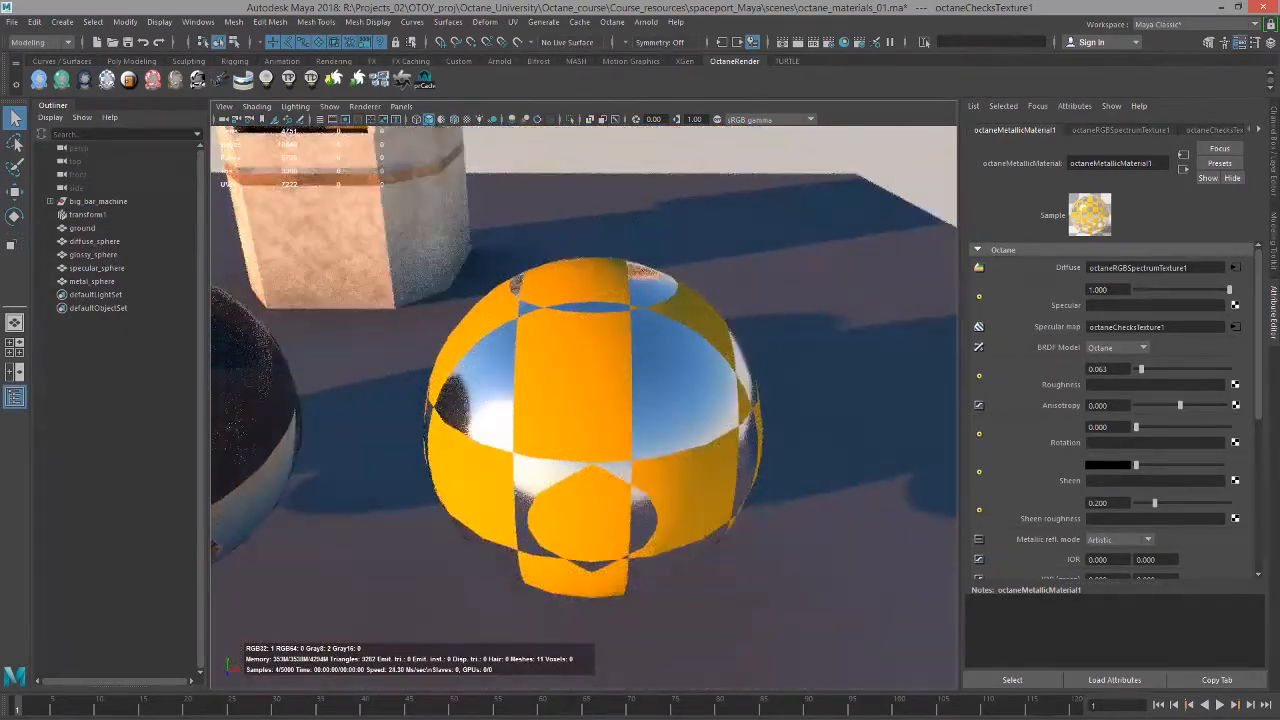
right_click(1069, 265)
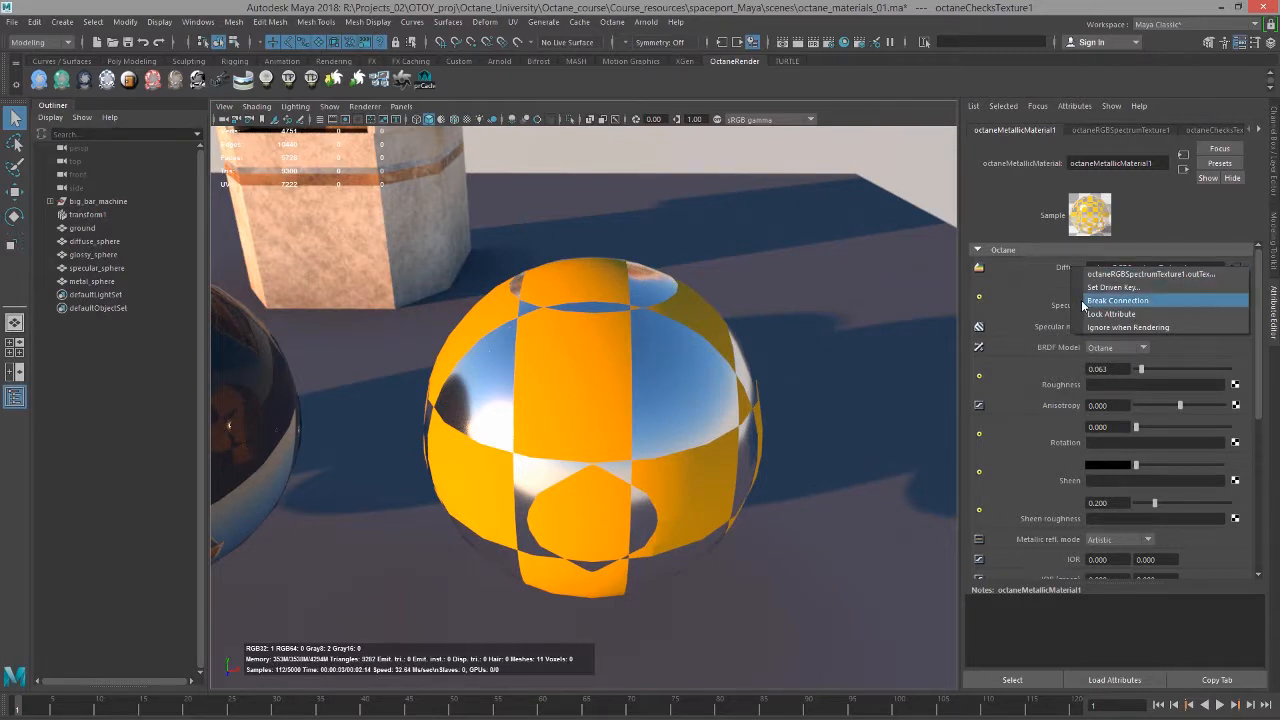
left_click(1081, 300)
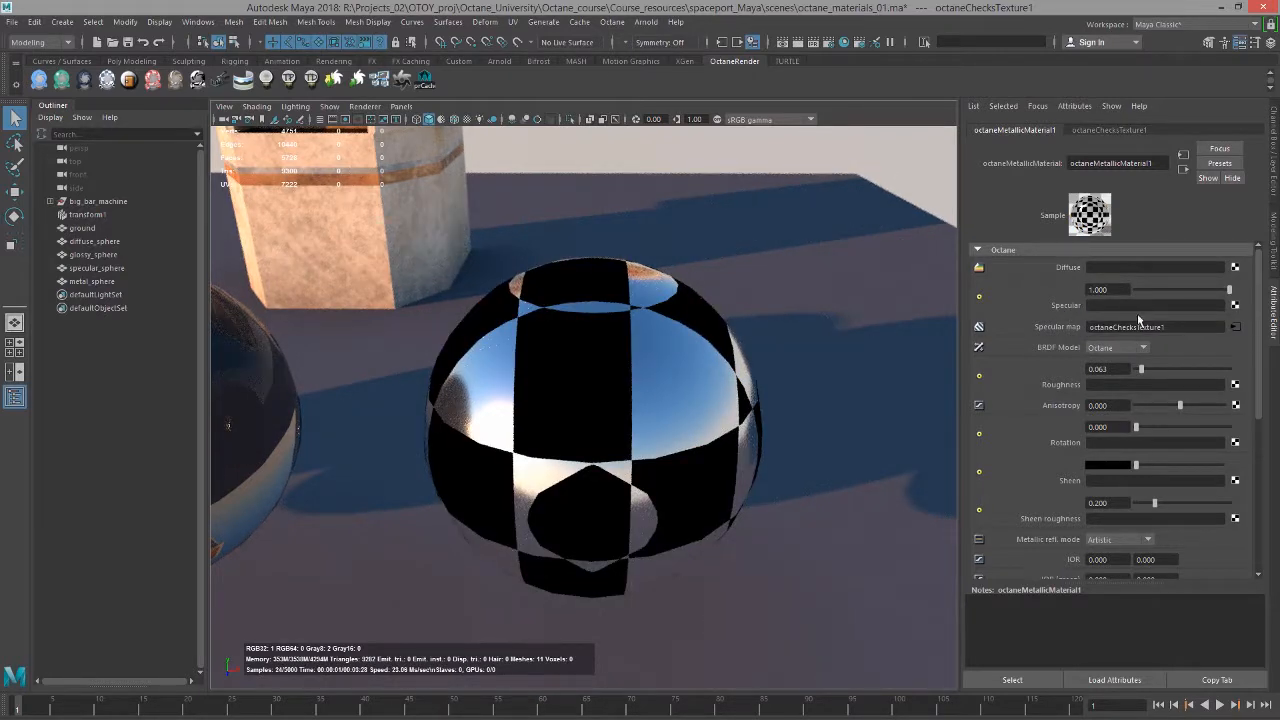
right_click(1074, 326)
left_click(1090, 360)
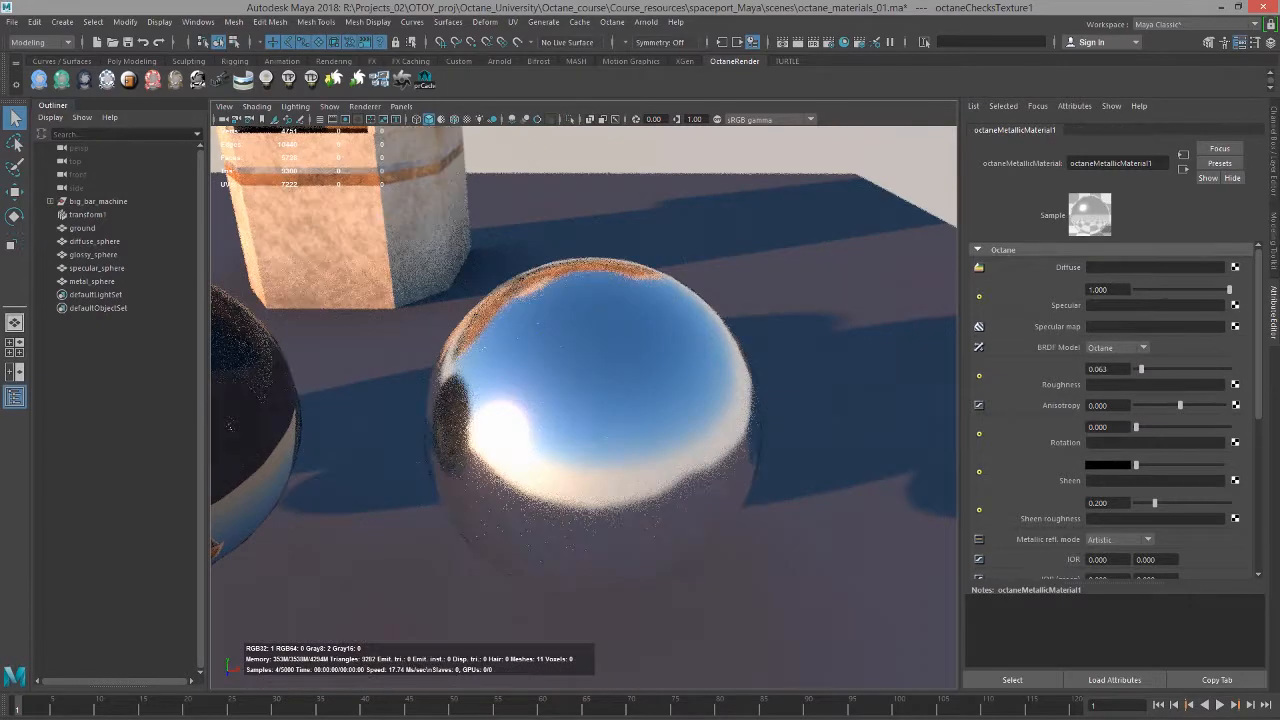
Try a Specular value of 0.094 on the metallic material and restore it to 1.000
left_click_drag(1229, 290, 1145, 292)
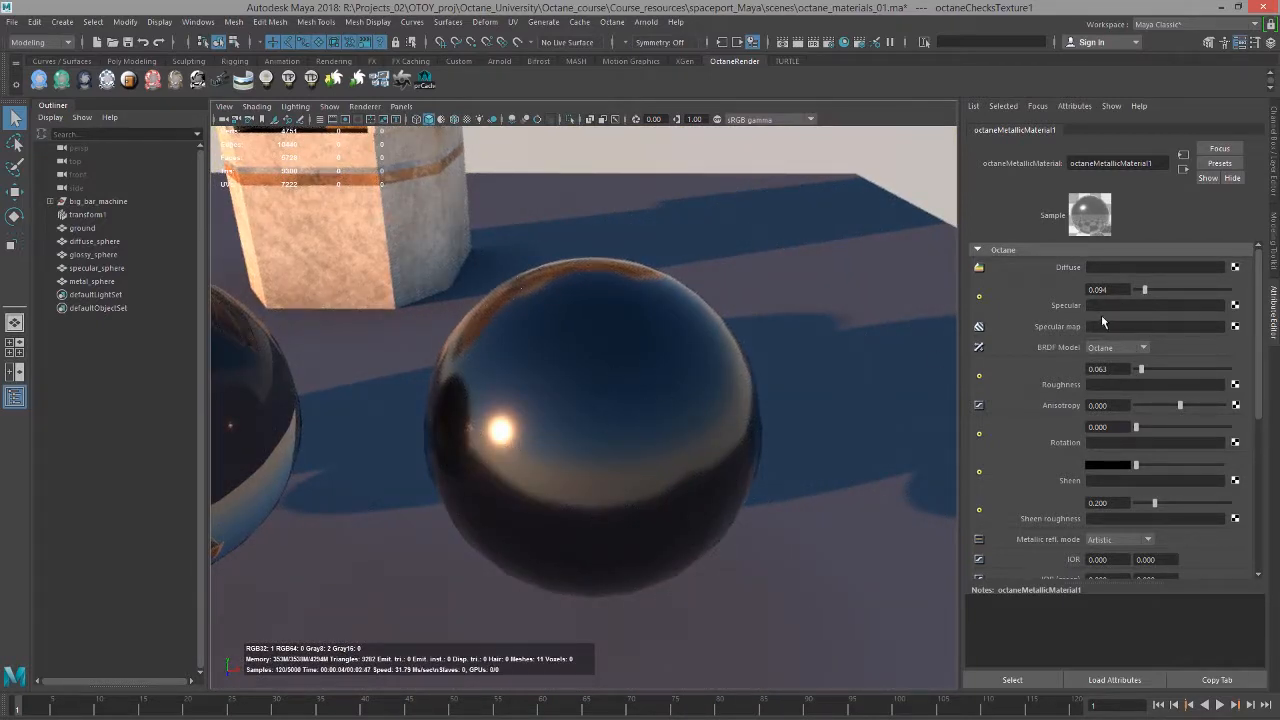
left_click_drag(1146, 290, 1208, 291)
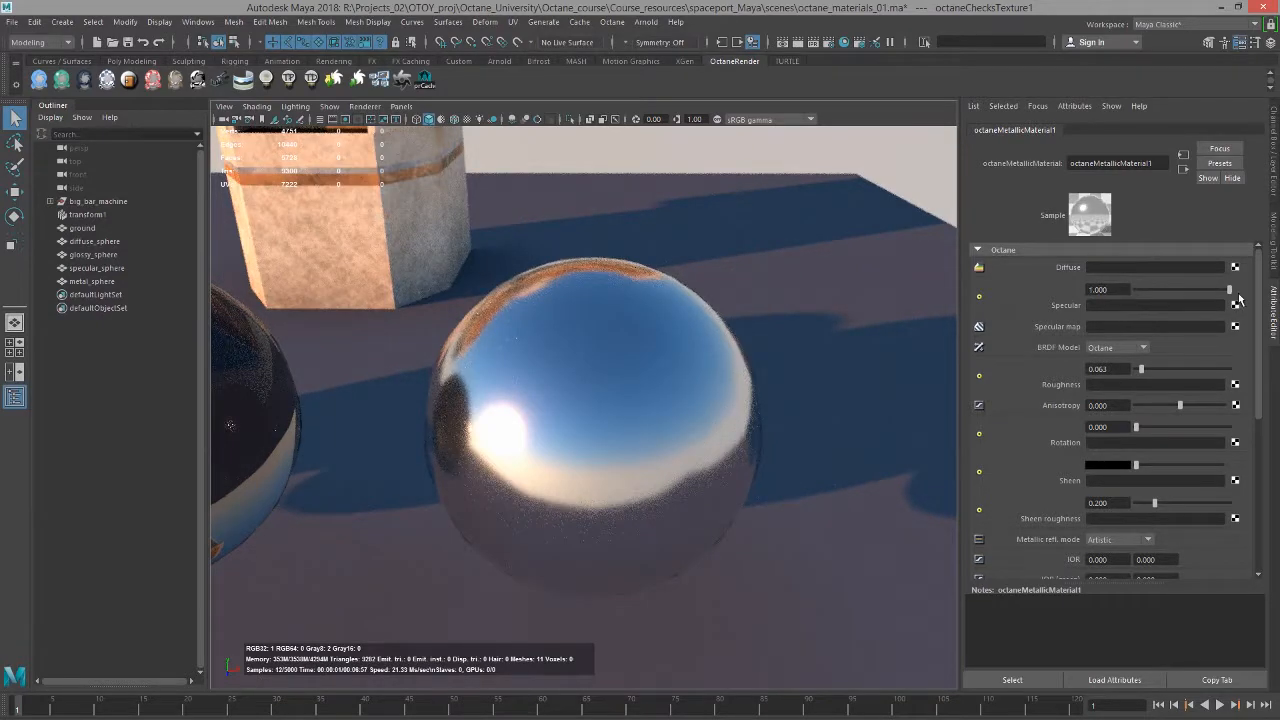
scroll(1126, 306, "down", 2)
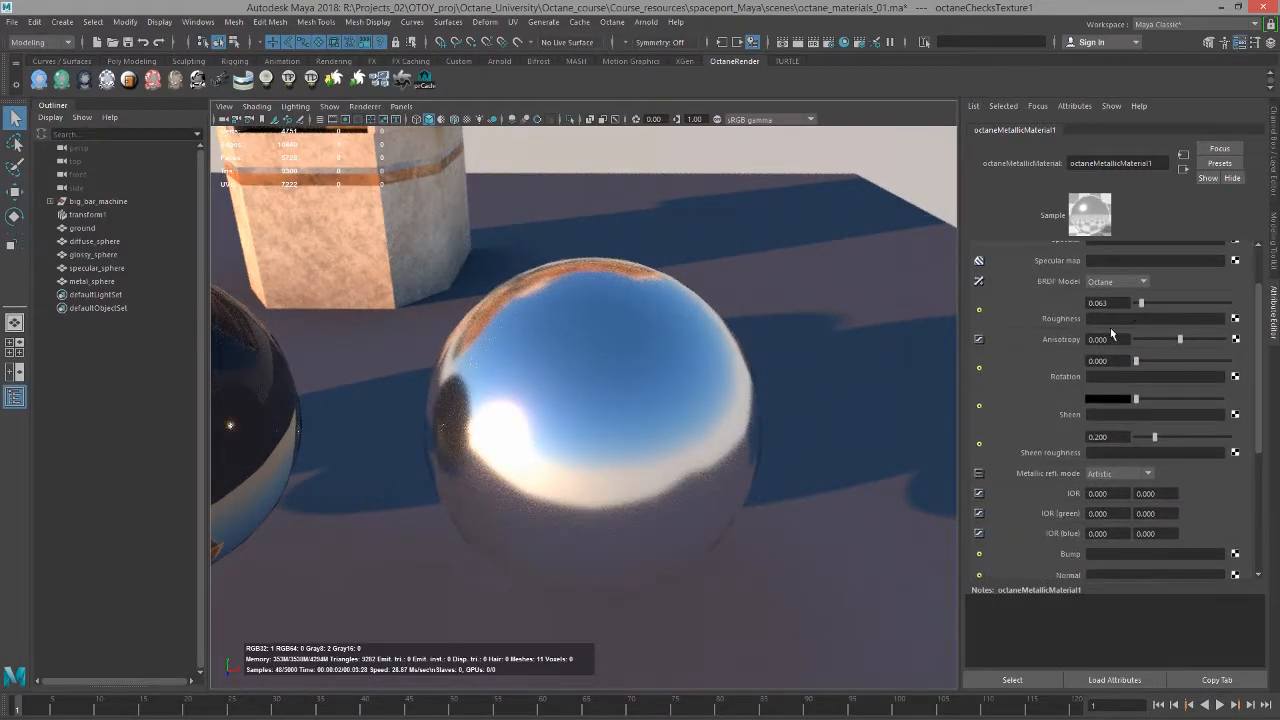
Set the metallic material's Roughness to 0.138 and Anisotropy to 0.662, trying the Beckmann BRDF Model before choosing GGX
left_click_drag(1141, 302, 1208, 339)
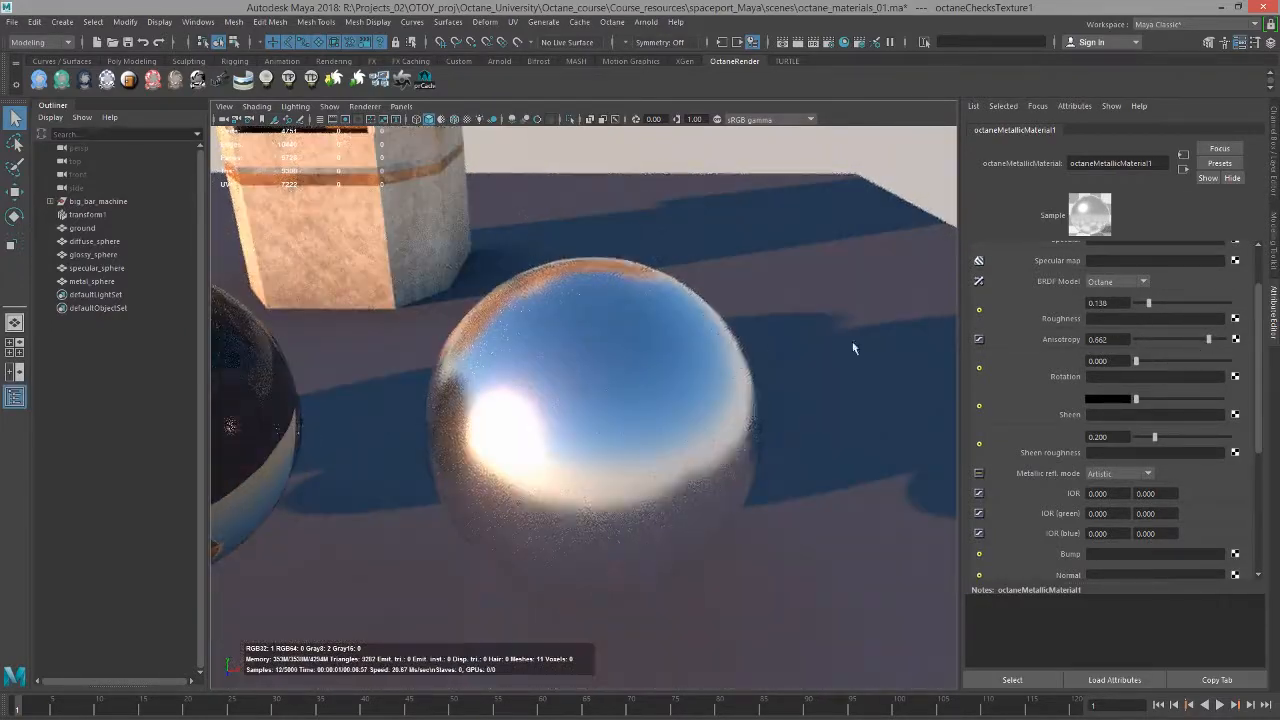
left_click(1115, 281)
left_click(1107, 293)
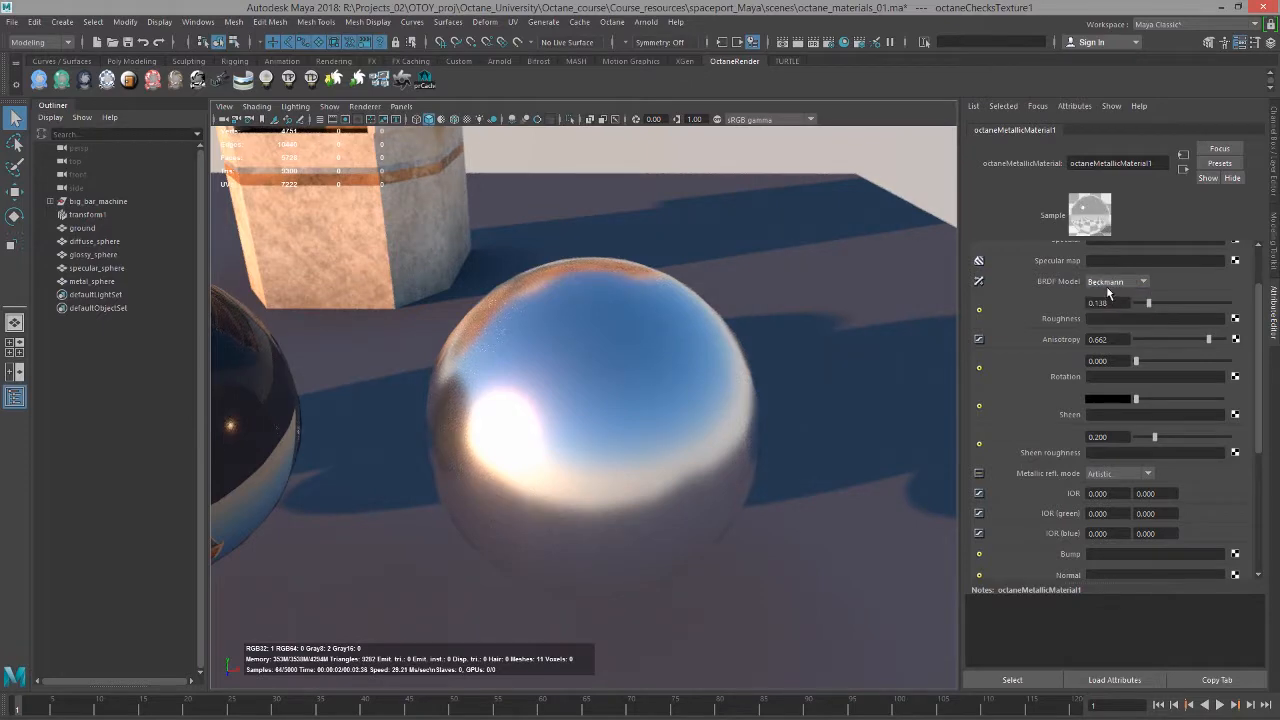
left_click(1110, 282)
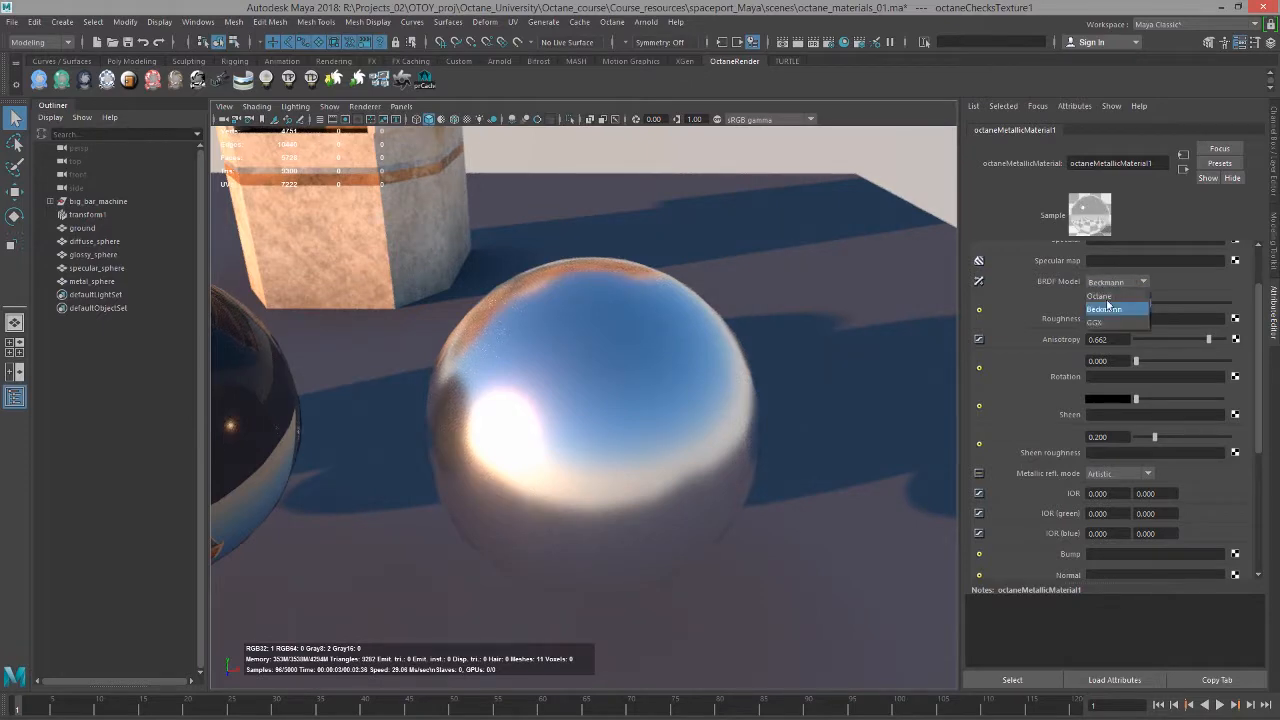
left_click(425, 83)
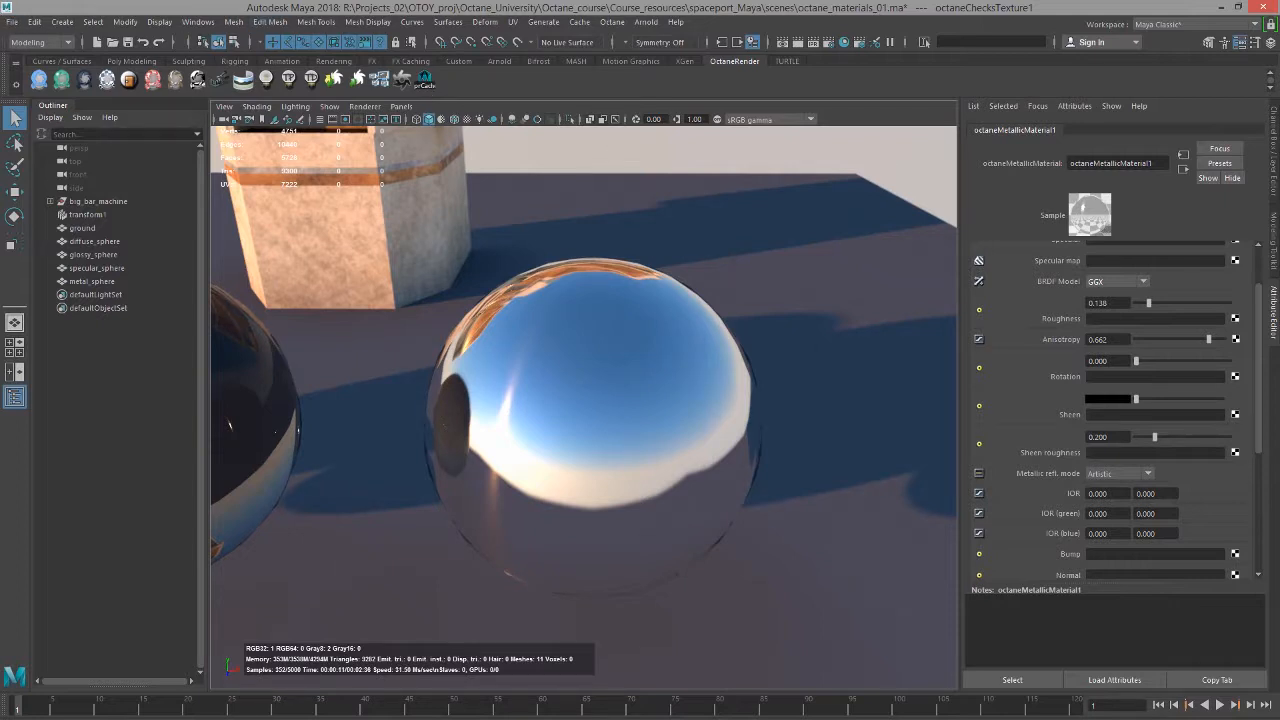
Examine the Metallic refl. mode options Artistic, IOR + color and RGB IOR, keeping Artistic selected
scroll(1040, 366, "down", 3)
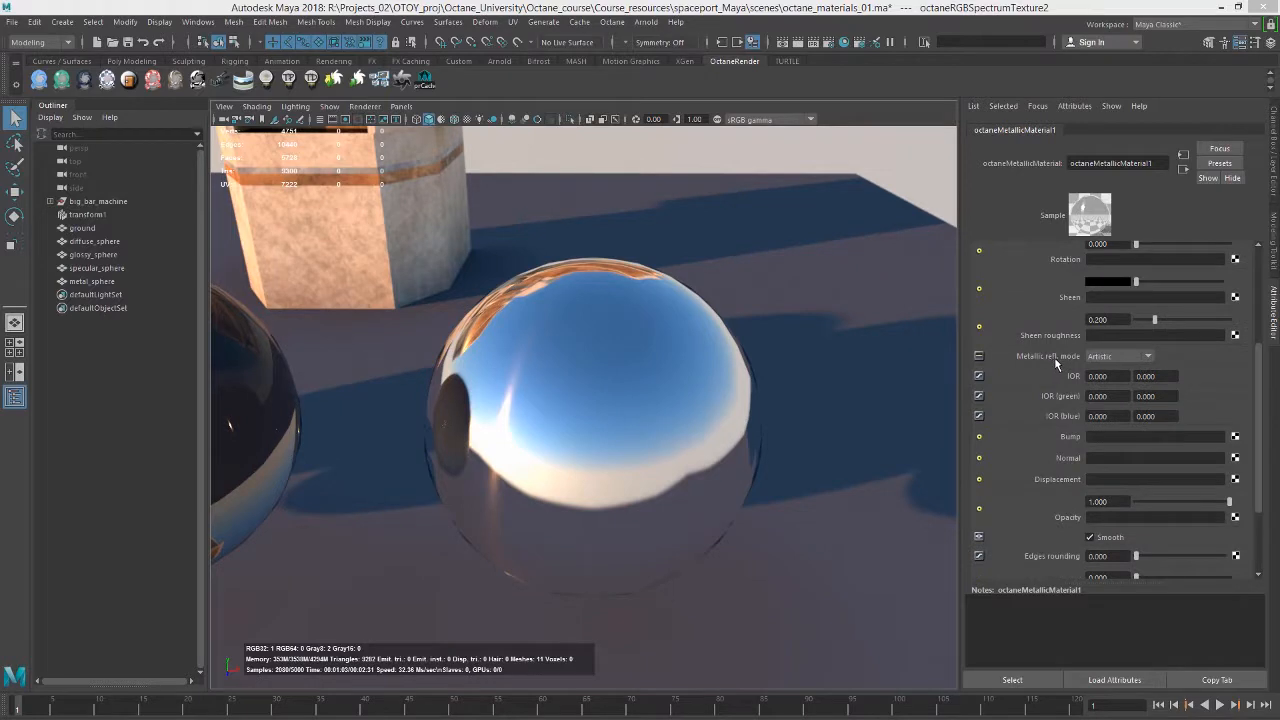
left_click(1104, 358)
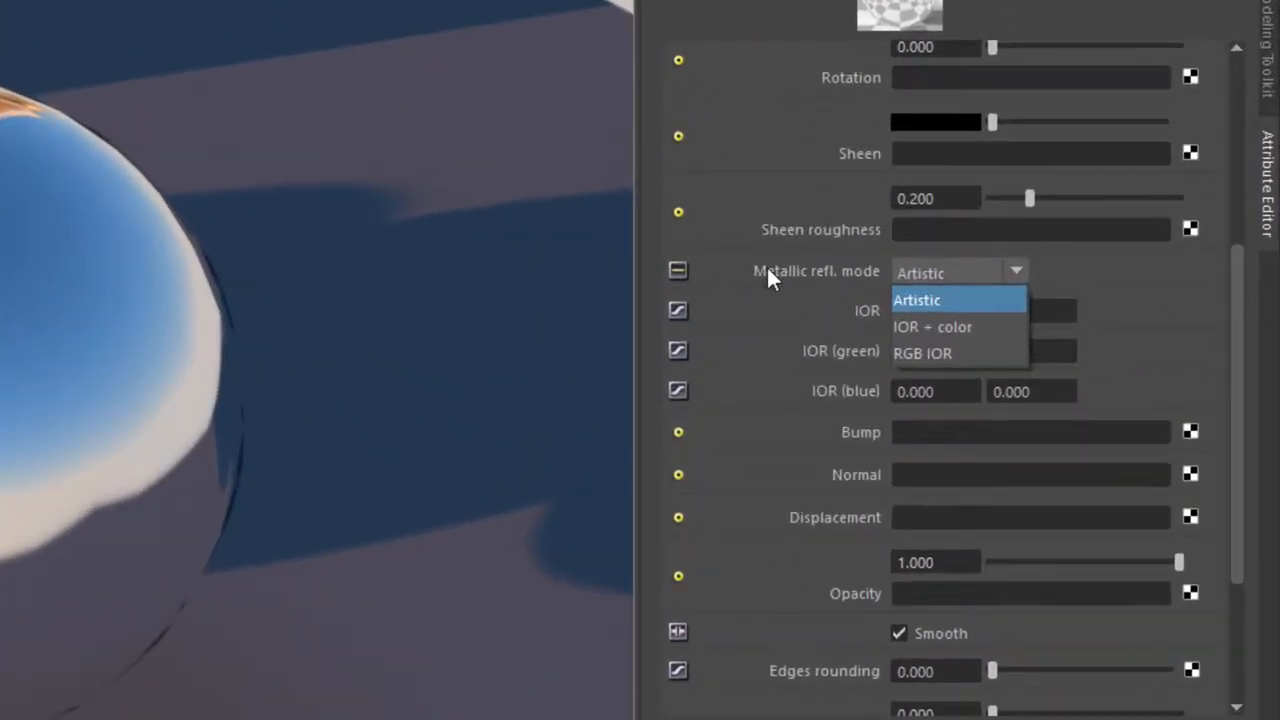
left_click(770, 273)
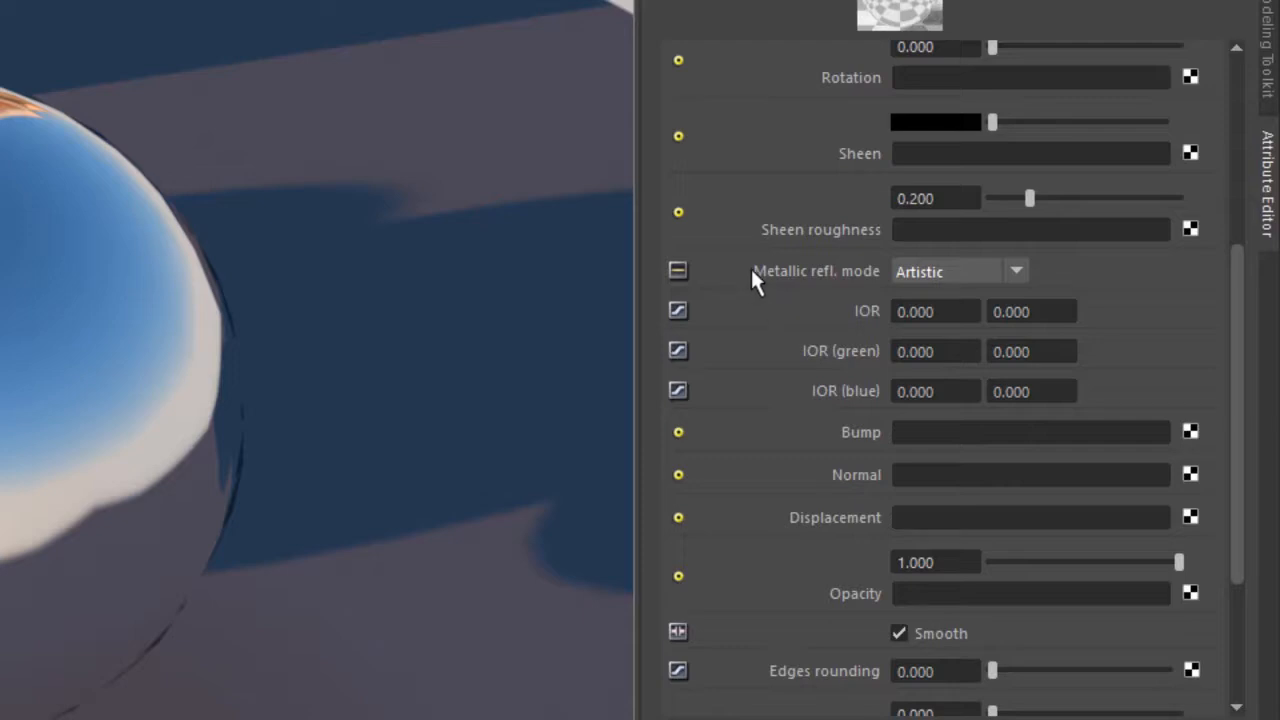
scroll(1238, 300, "up", 3)
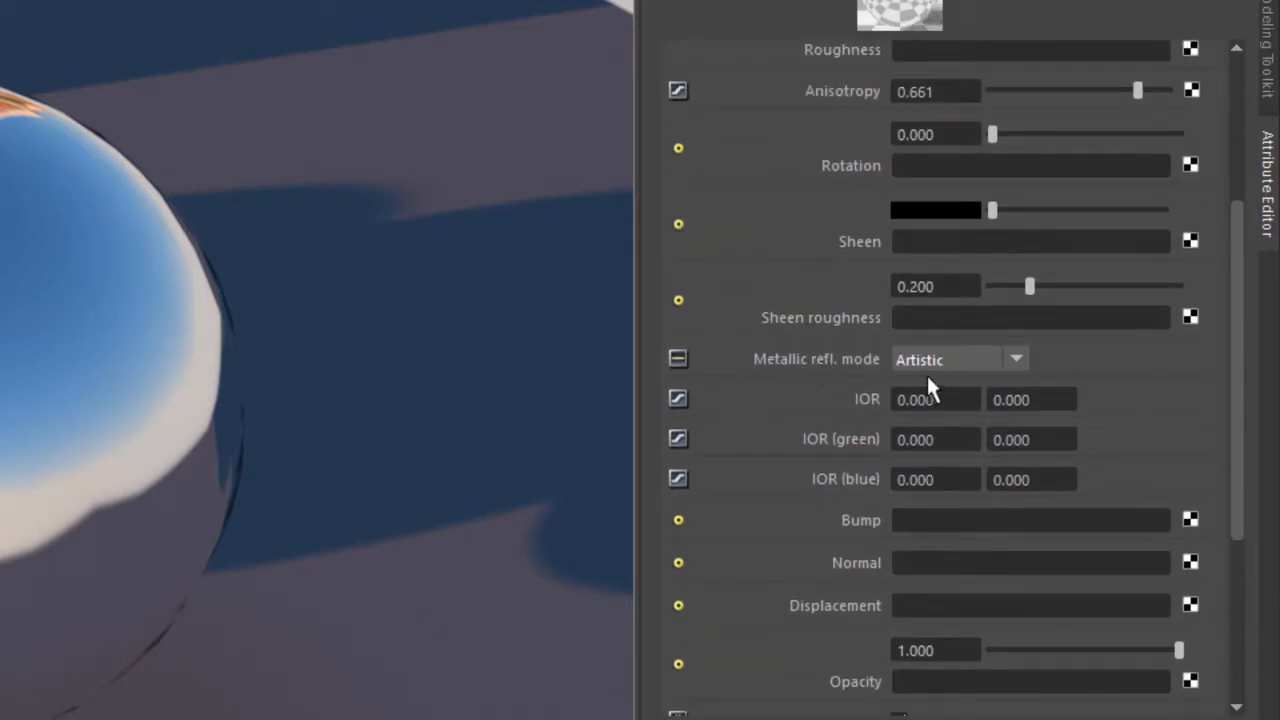
left_click(936, 363)
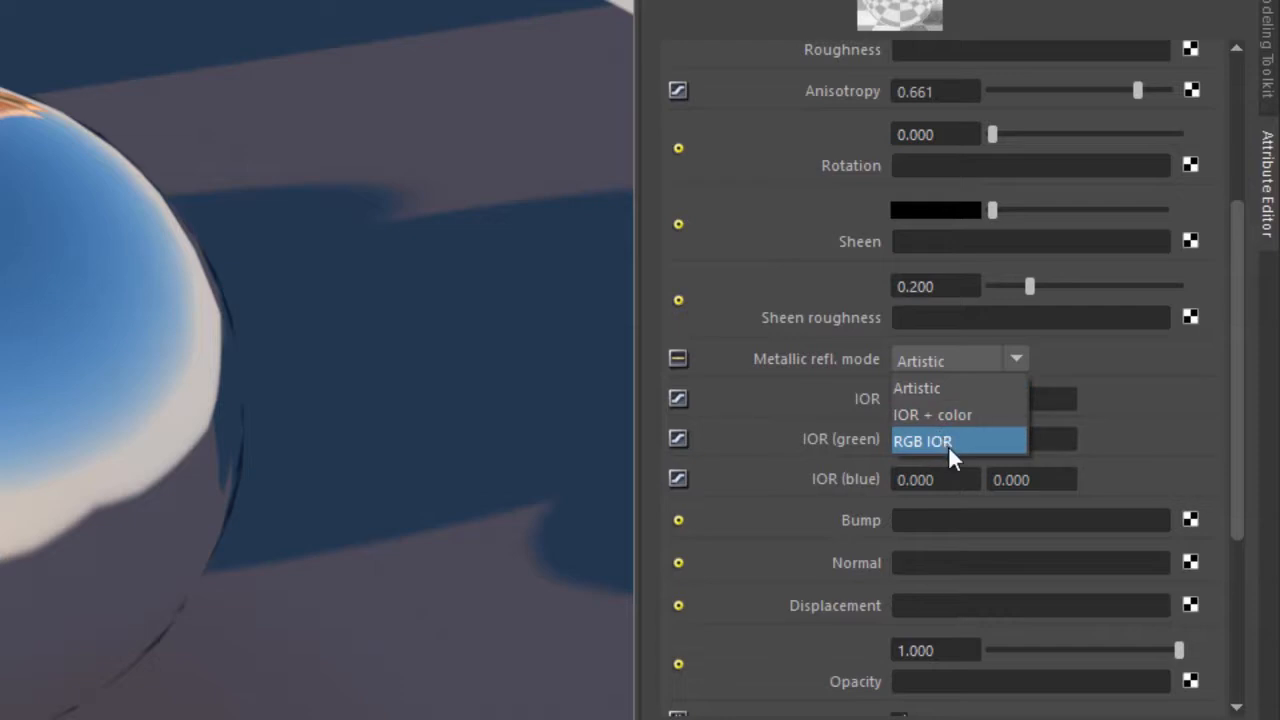
left_click(933, 390)
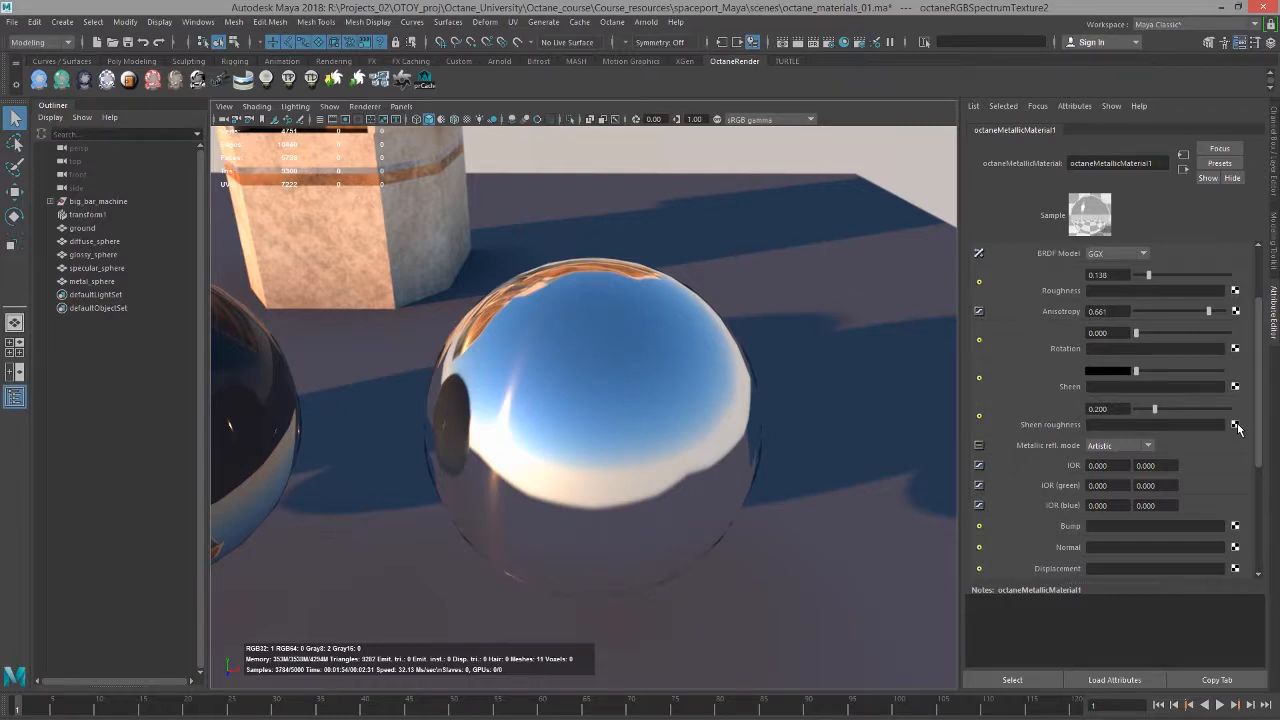
Try IOR values of 1.5 and 2.8 on the metallic material in Artistic mode
left_click(1105, 465)
type("1.5")
key("Return")
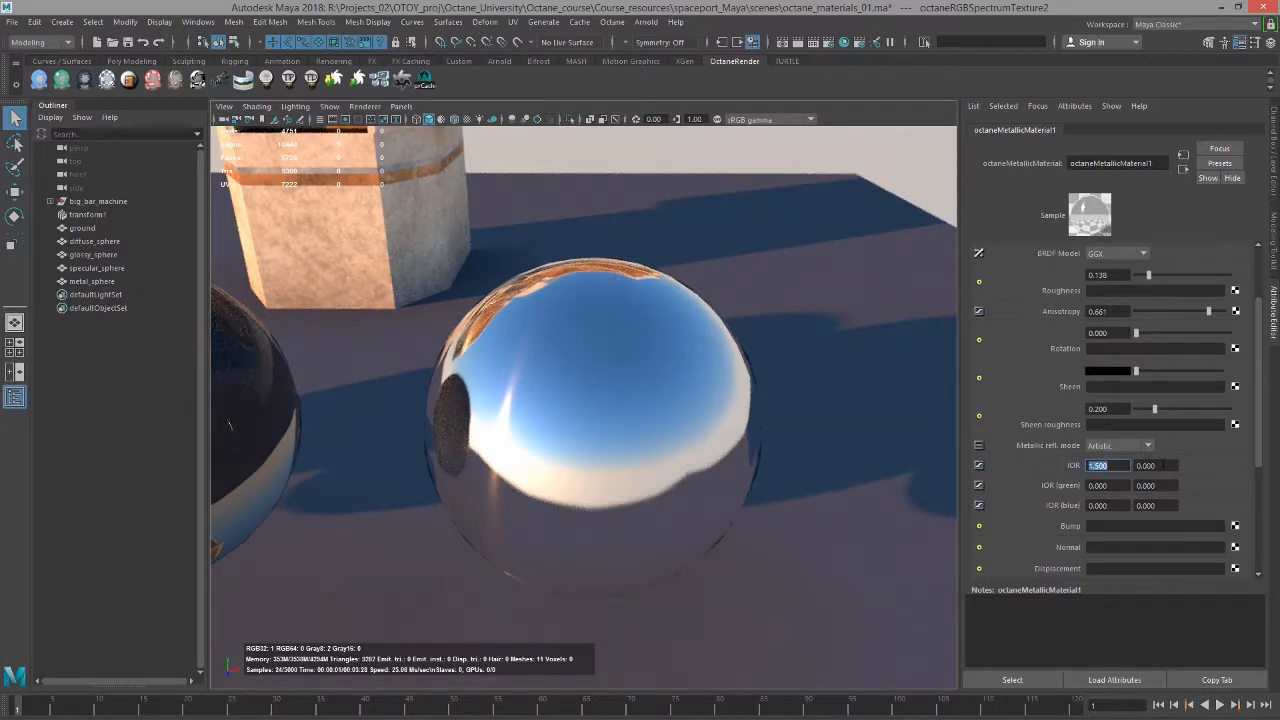
left_click(1163, 465)
type("2.8")
key("Return")
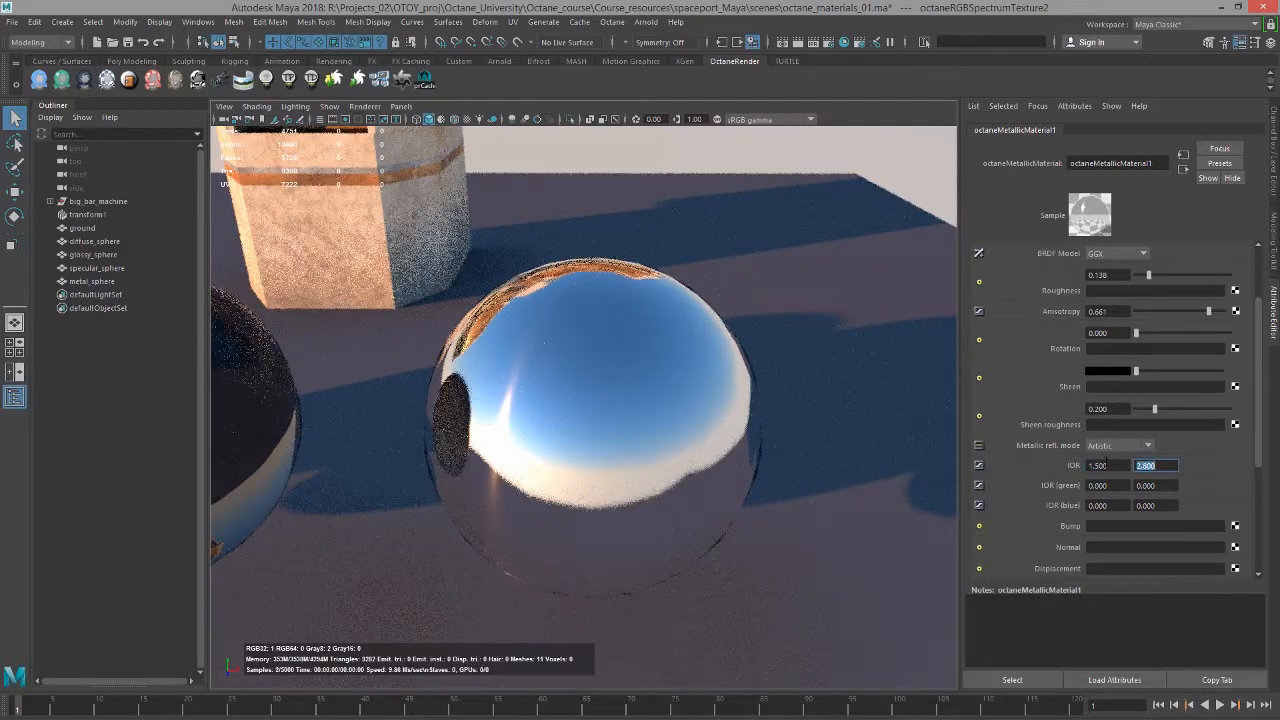
Try extreme IOR values of 500 and 1000 on the metallic material in Artistic mode
key("Tab")
type("500")
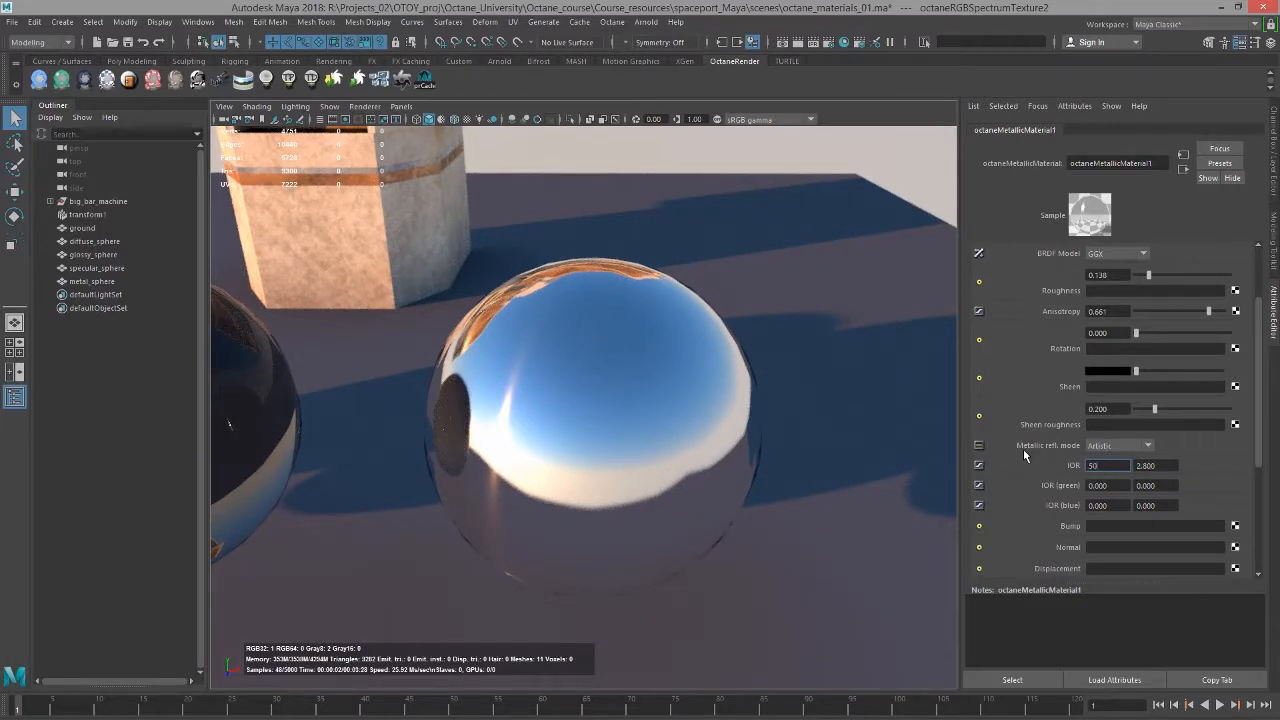
key("Return")
key("Tab")
type("1000")
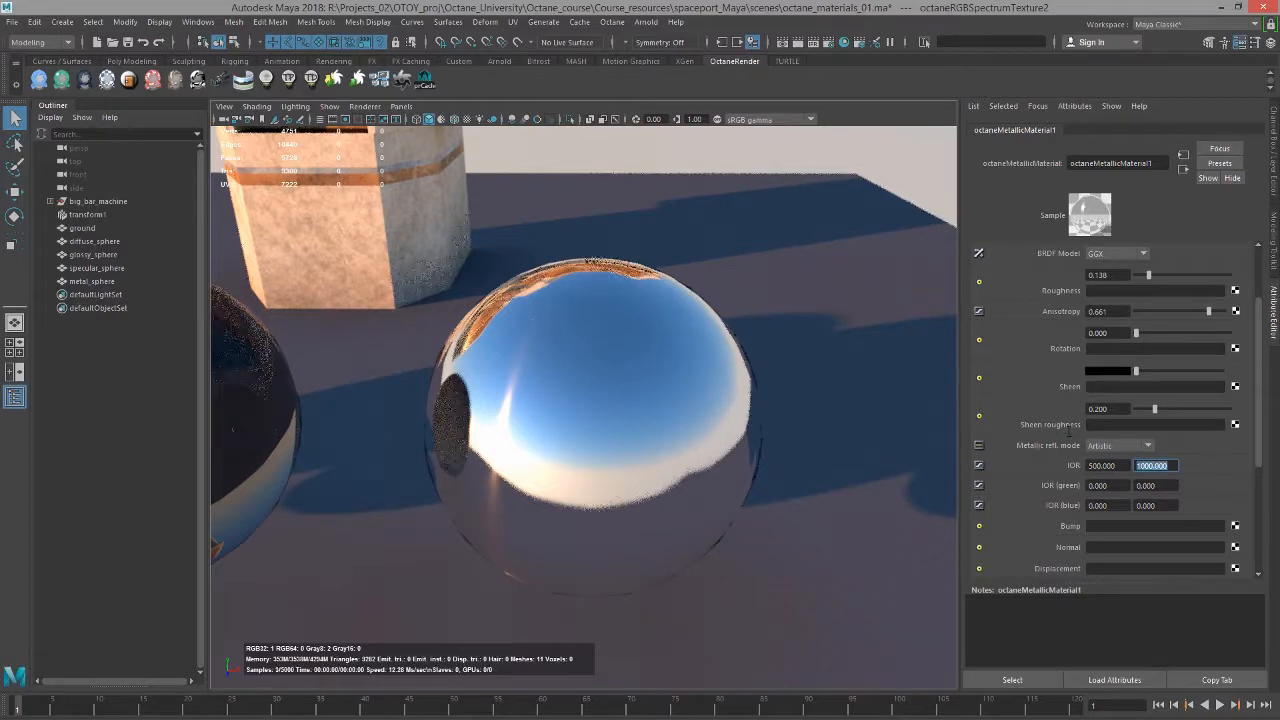
key("Return")
Reset both IOR values of the metallic material to 0
left_click_drag(1117, 465, 985, 449)
type("0")
key("Return")
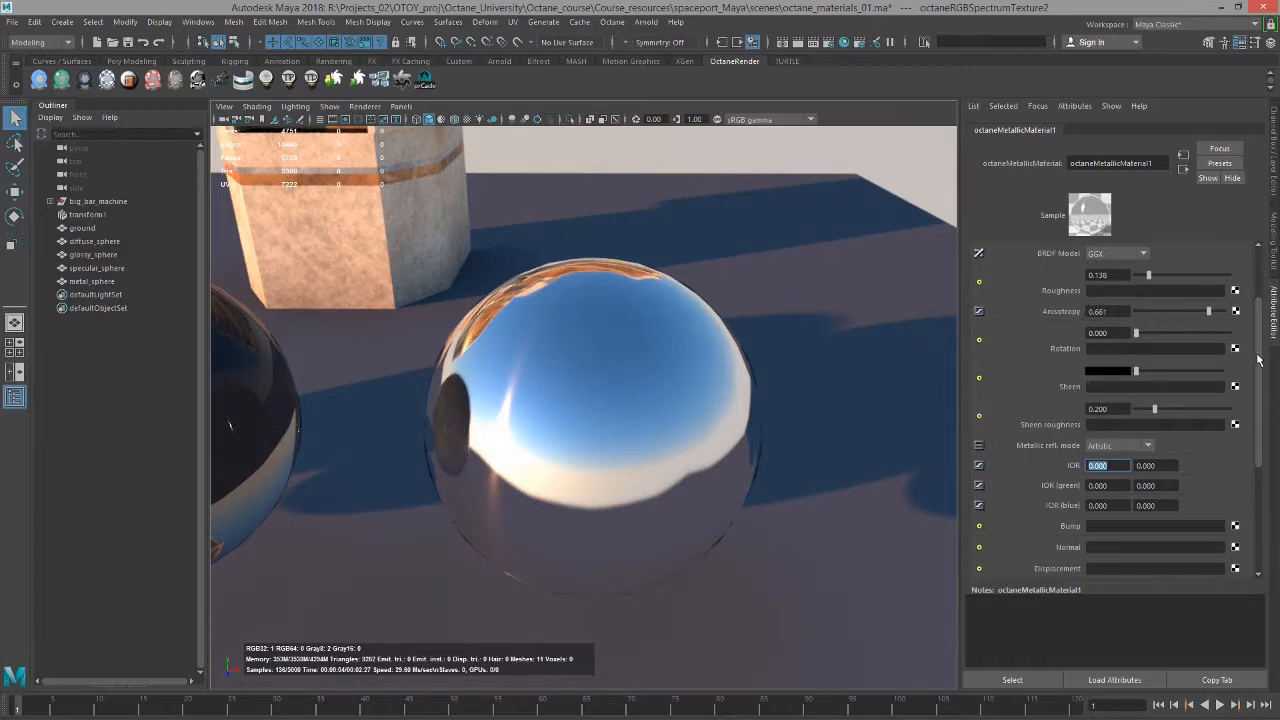
Connect an Octane RGBSpectrum Texture to the metallic material's Specular and set its RGB color to a fully saturated golden yellow
left_click_drag(1258, 360, 1258, 314)
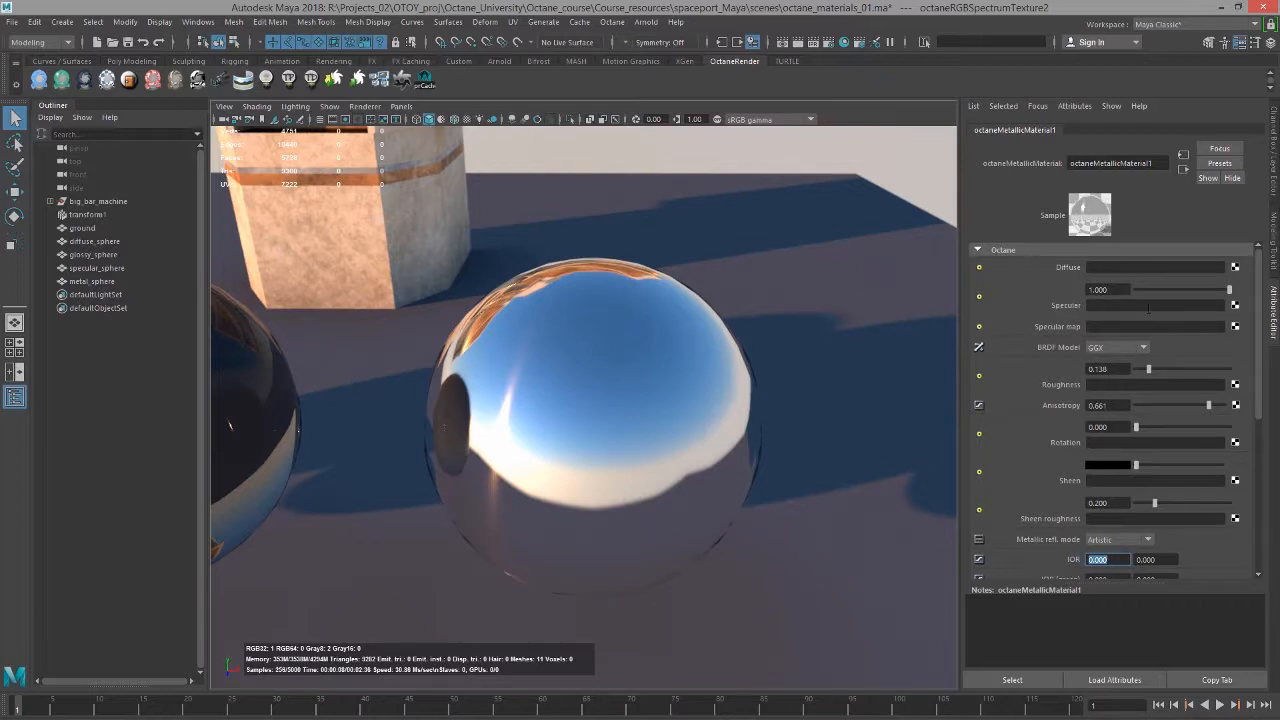
left_click(1235, 305)
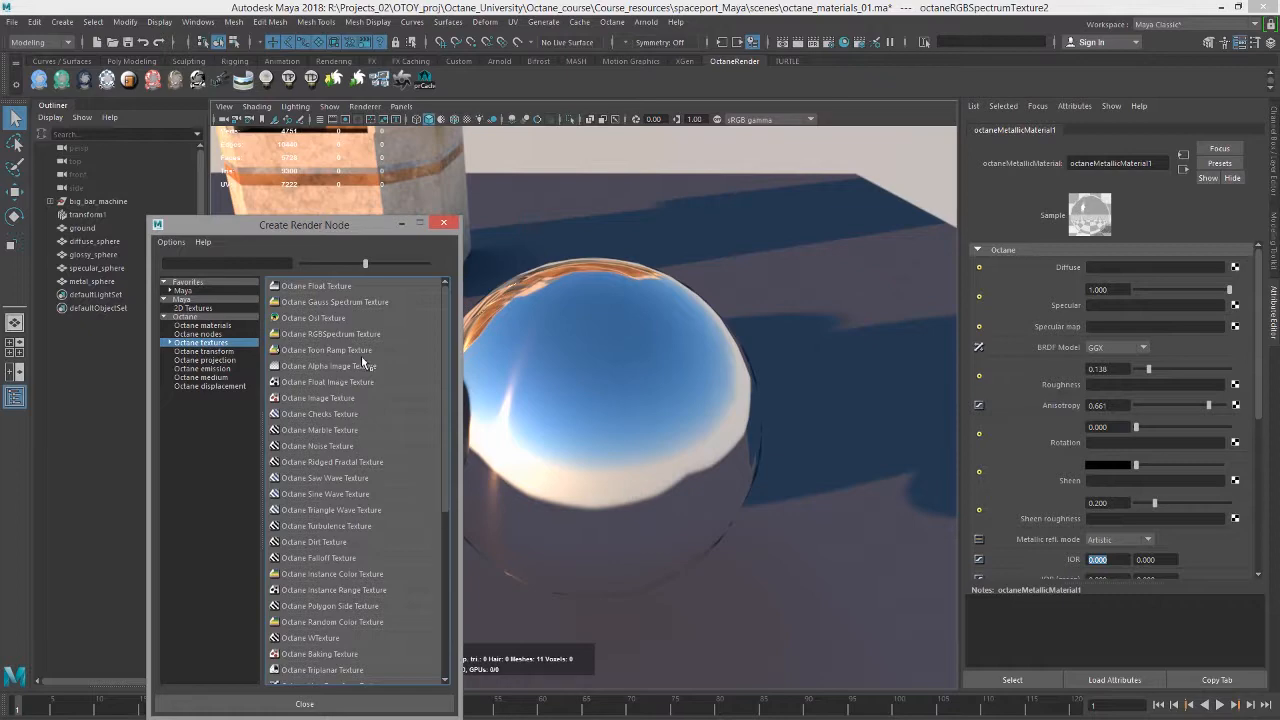
left_click(379, 333)
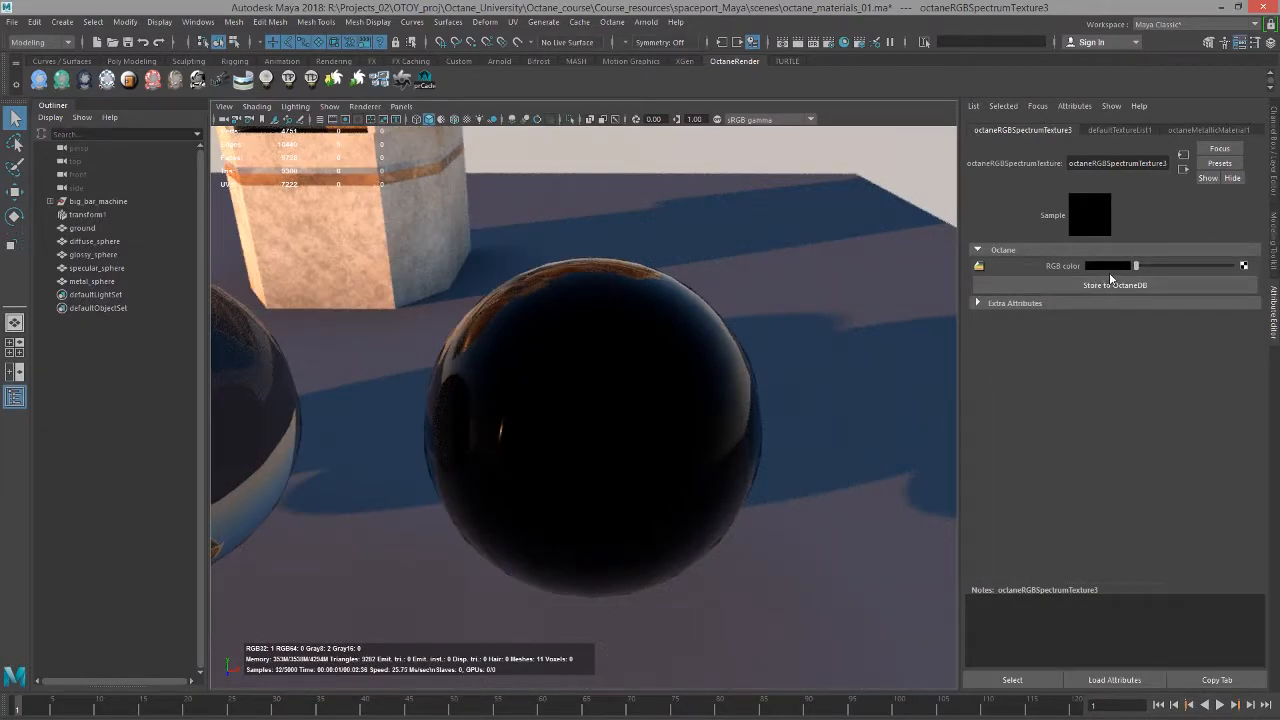
left_click(1108, 268)
left_click_drag(1194, 297, 1224, 308)
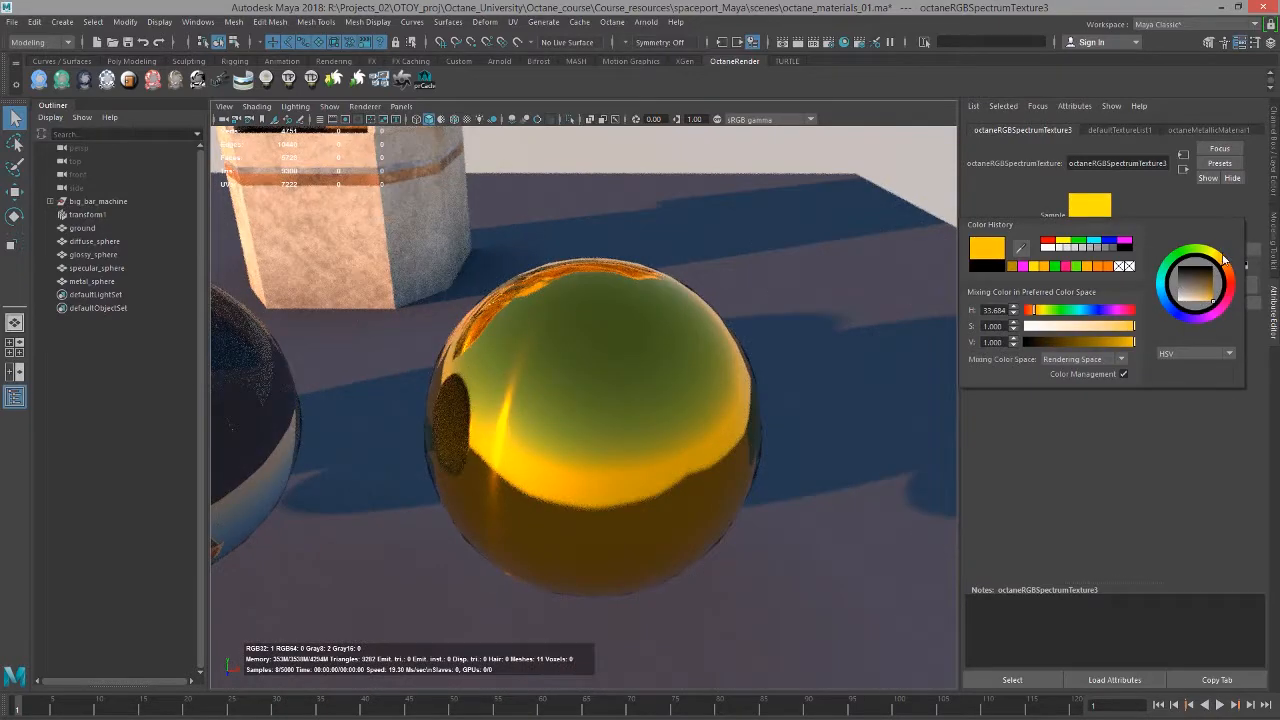
left_click(1228, 265)
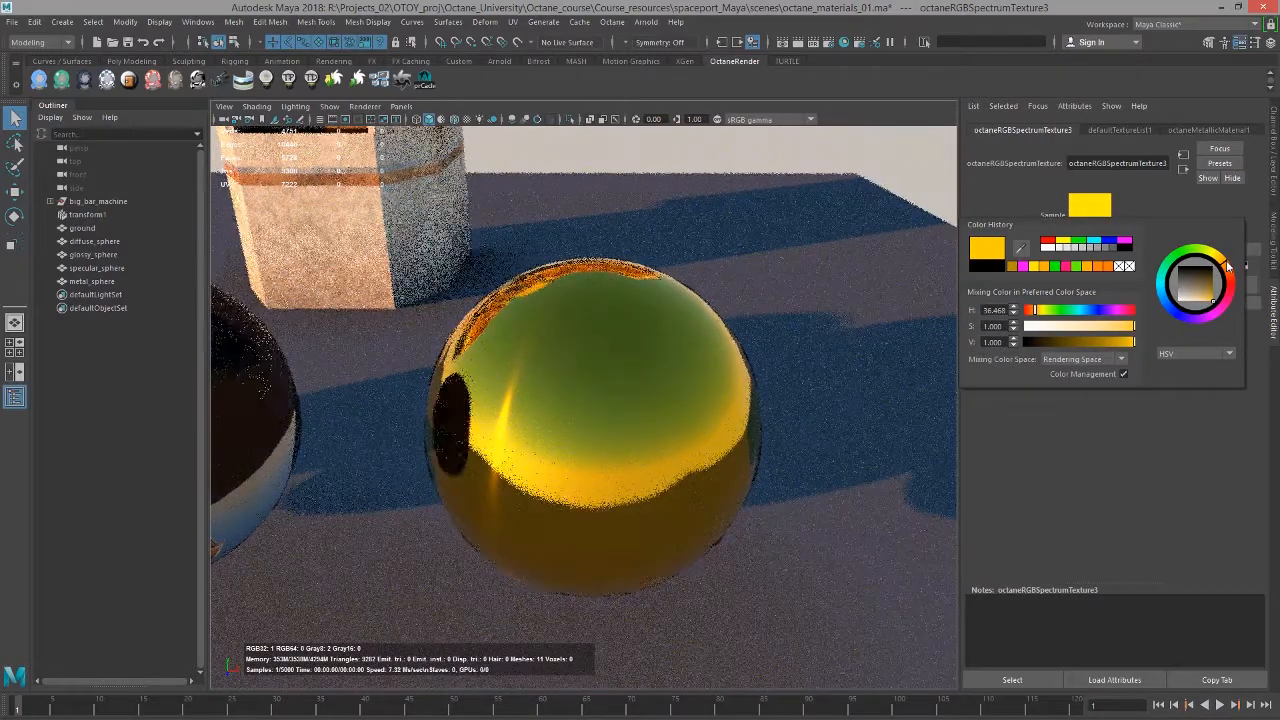
Return to the octaneMetallicMaterial1 attributes and set the Metallic refl. mode to IOR + color
left_click(1183, 168)
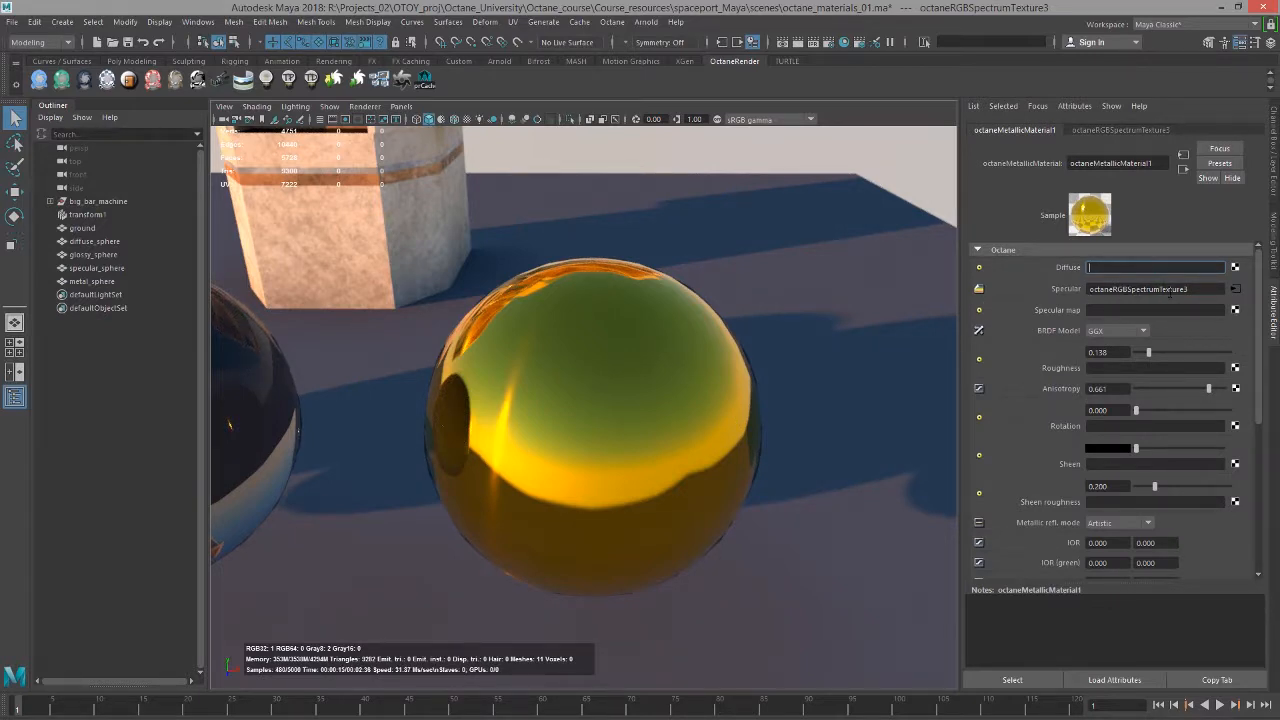
left_click_drag(1255, 355, 1255, 465)
left_click(1114, 317)
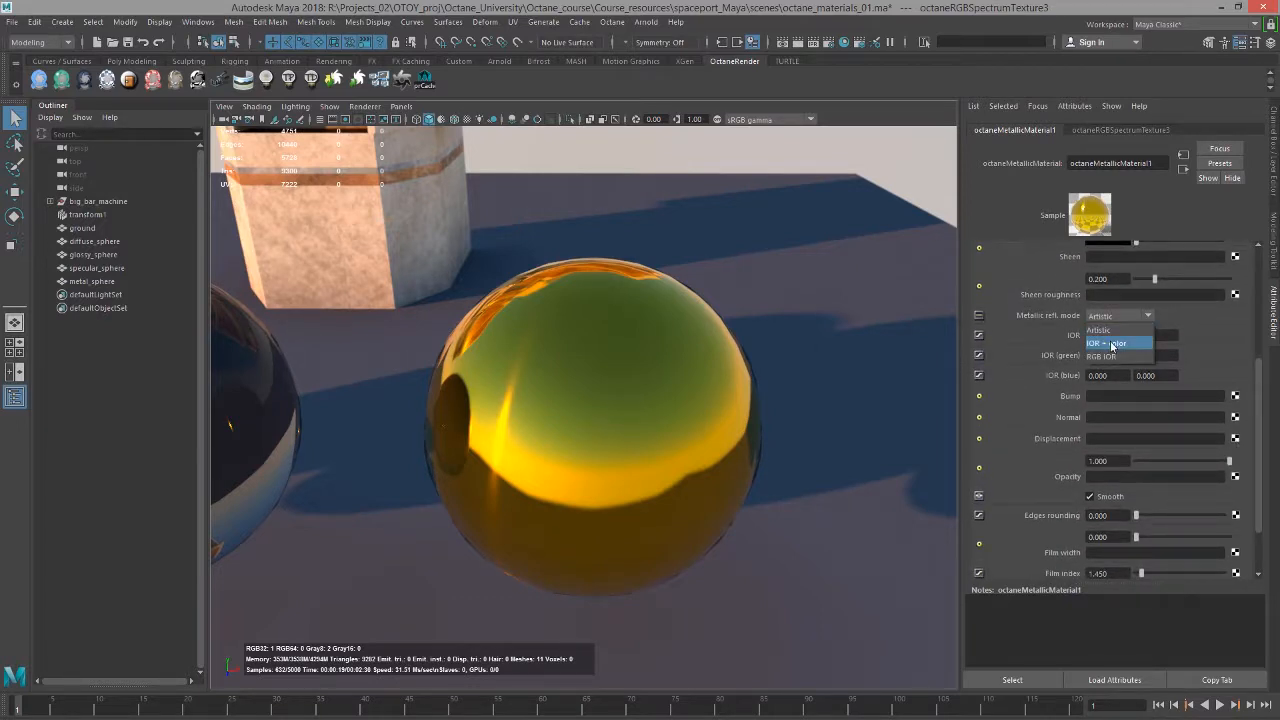
left_click(1112, 344)
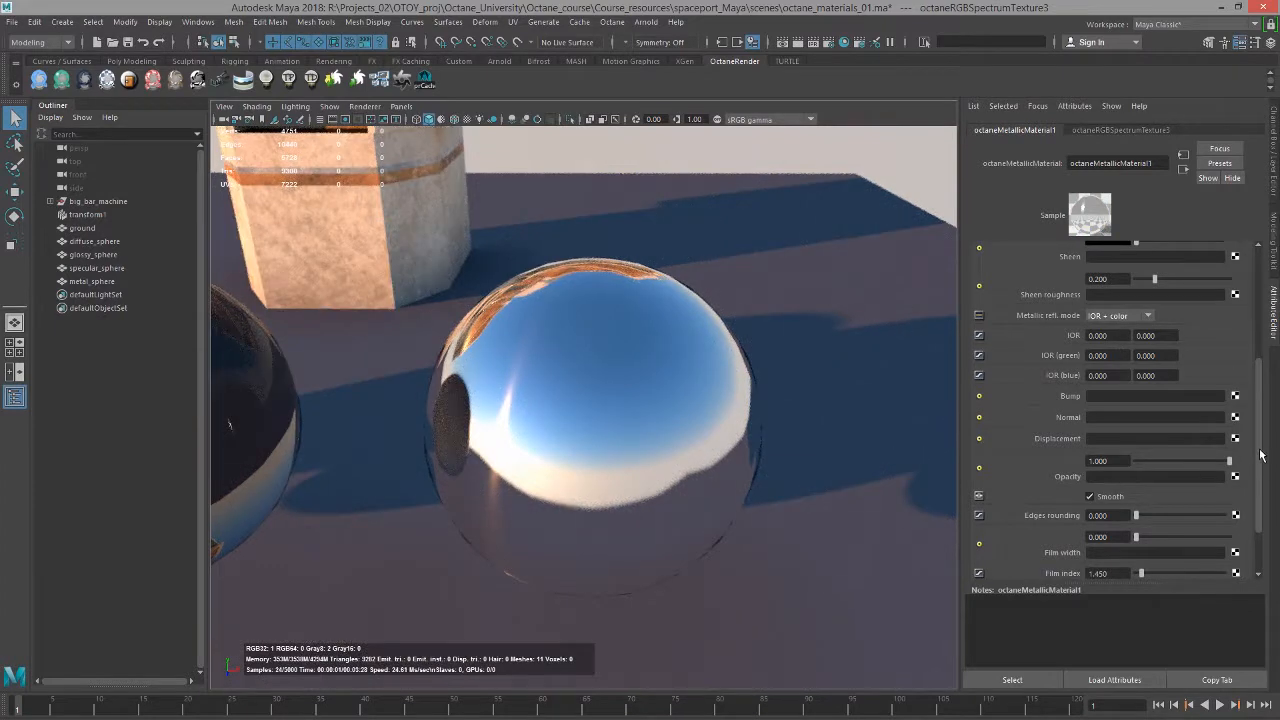
Set the first IOR value of the metallic material to 2.8
scroll(1260, 455, "up", 5)
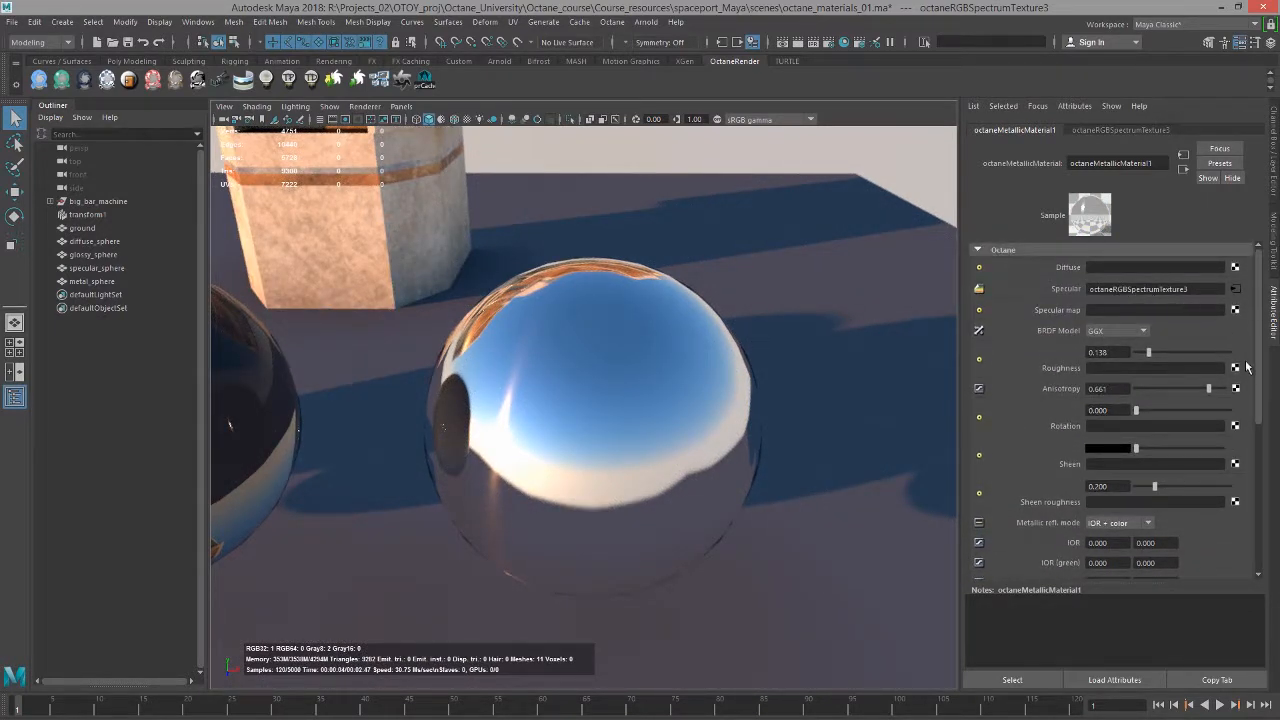
scroll(1262, 380, "down", 3)
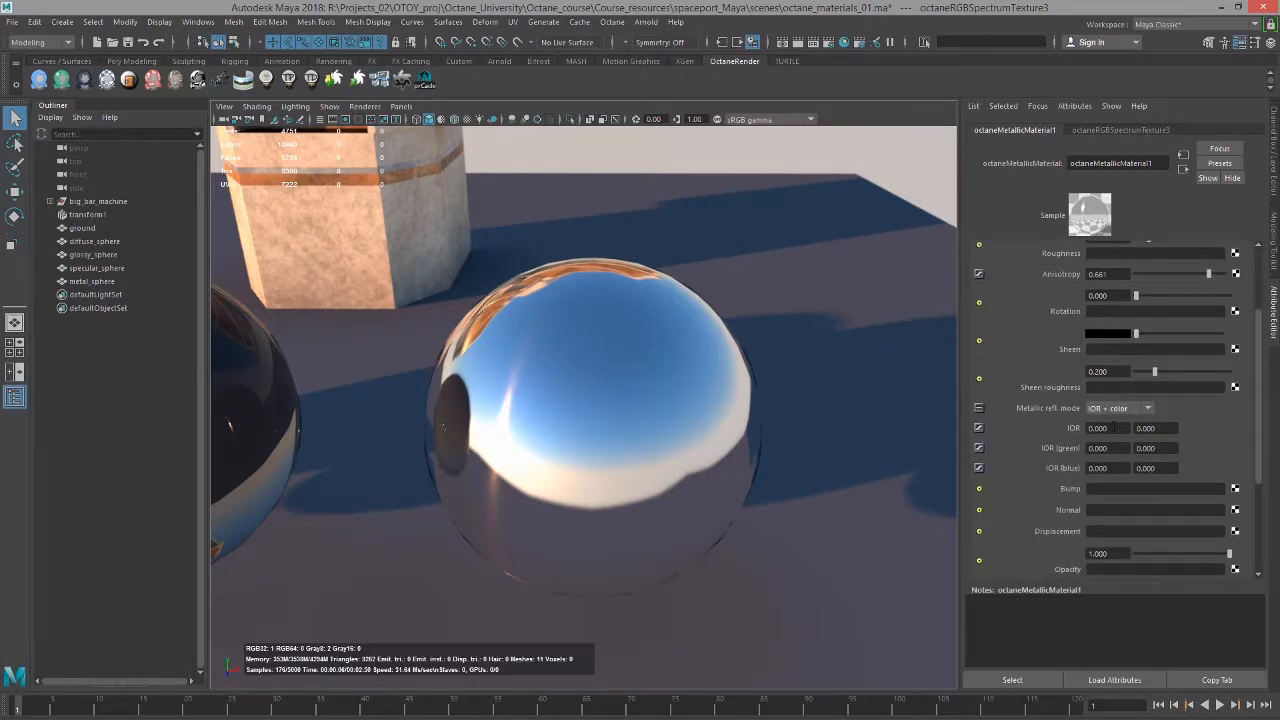
left_click(1098, 428)
scroll(1262, 392, "up", 2)
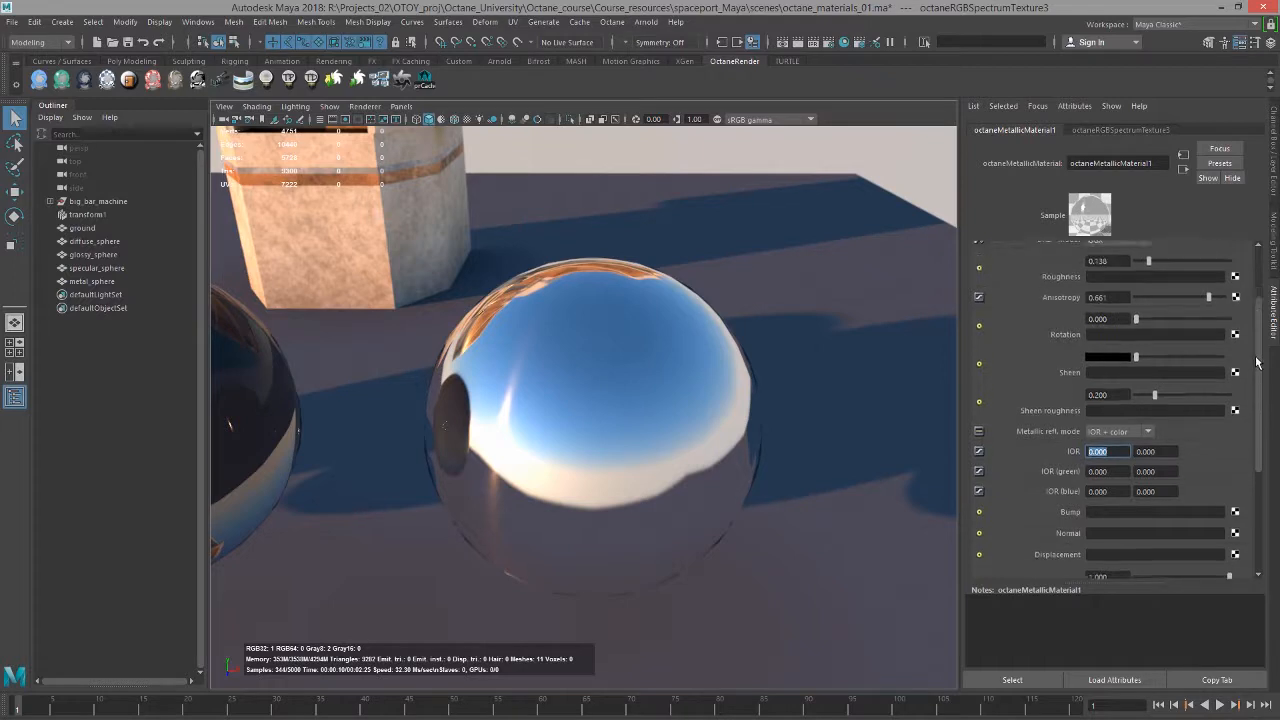
scroll(1217, 302, "up", 1)
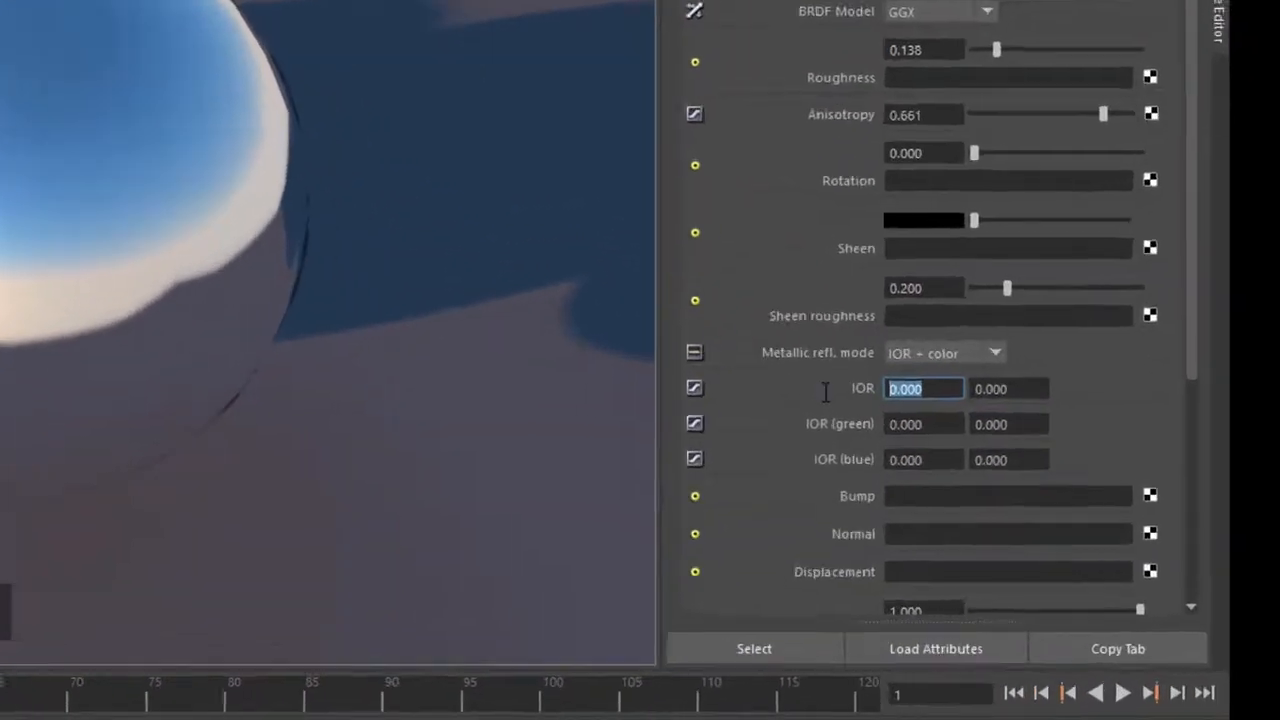
type("2.8")
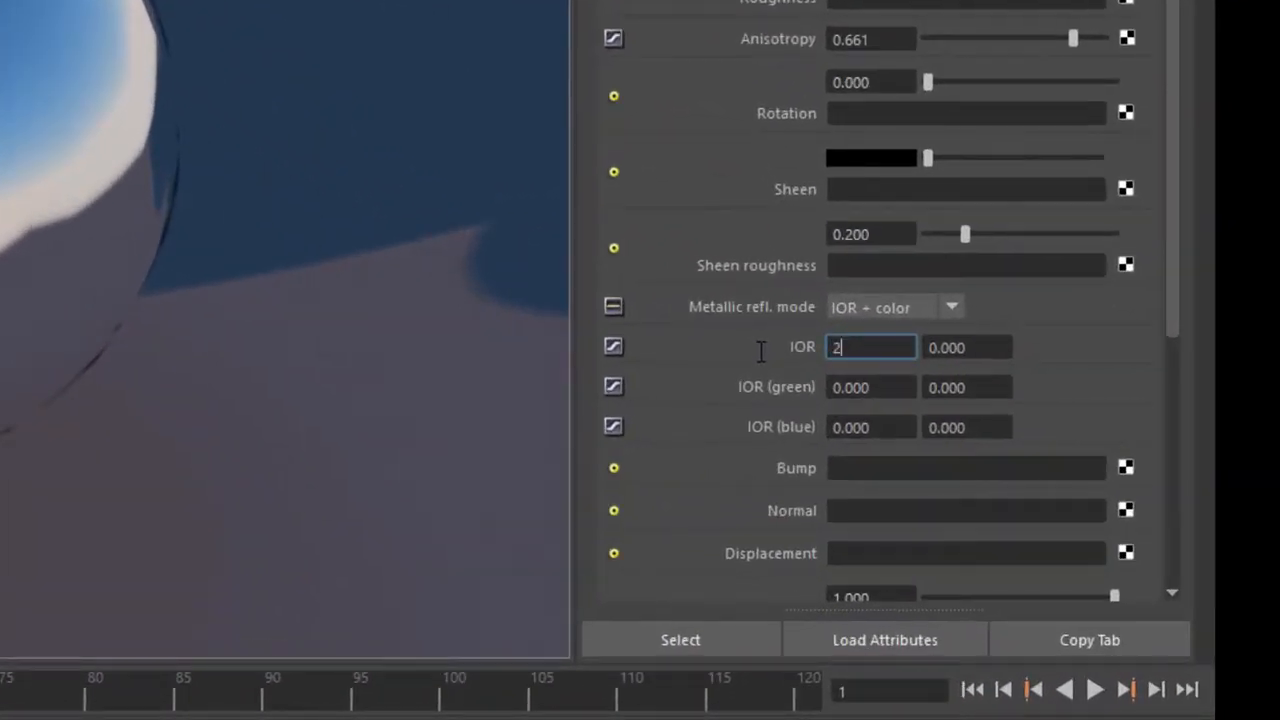
key("Return")
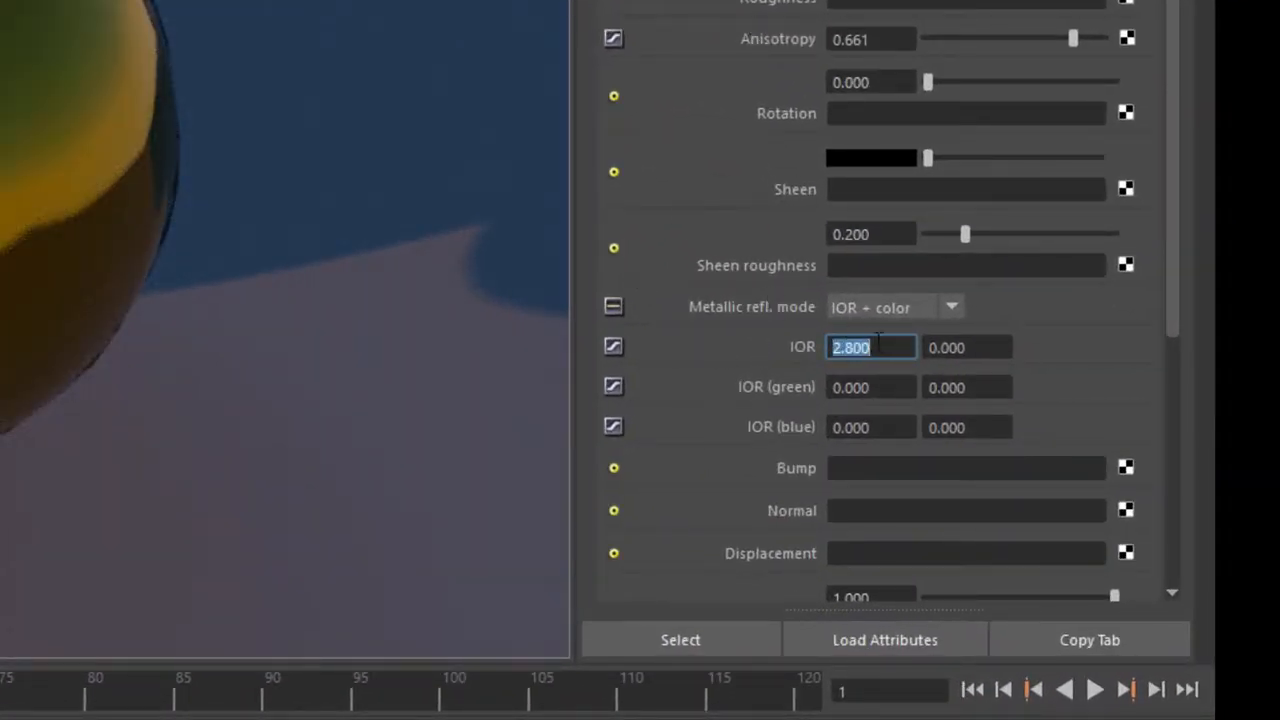
Try first IOR values of 1, 1.1, 1.2 and 1.8 on the metal sphere, and restore 2.8
type("1")
key("Return")
type("1.")
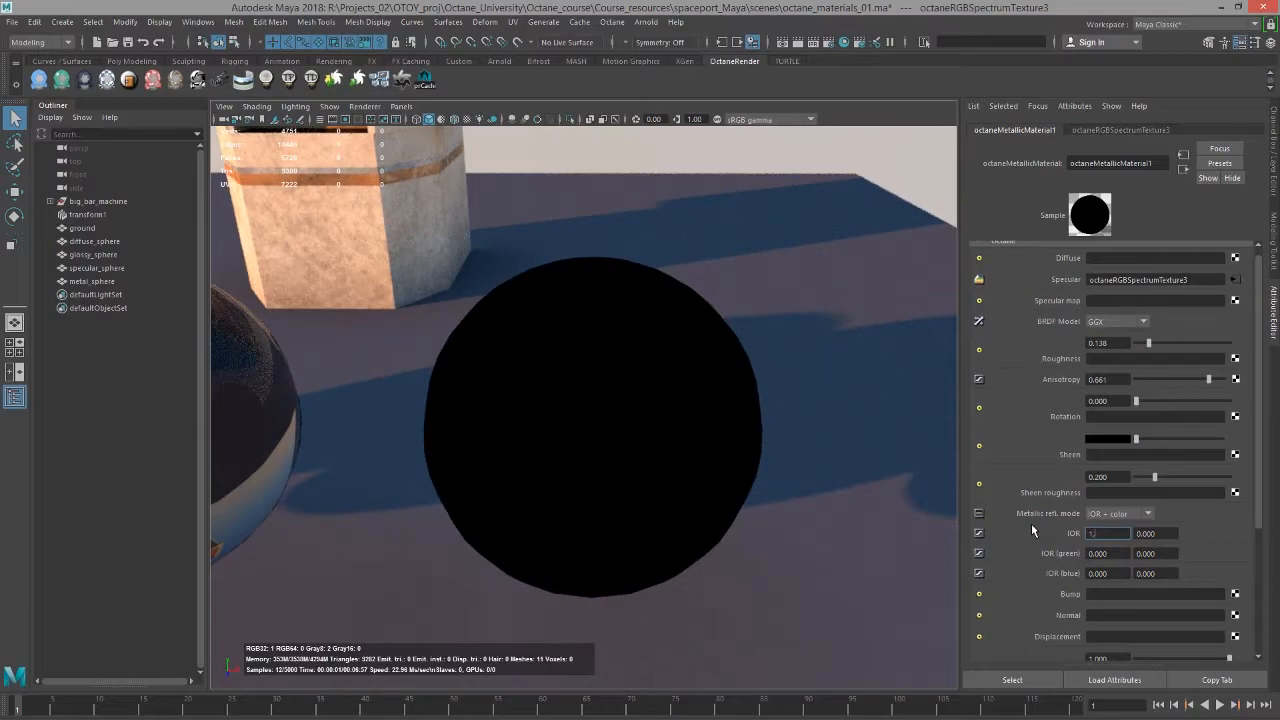
type("1")
key("Return")
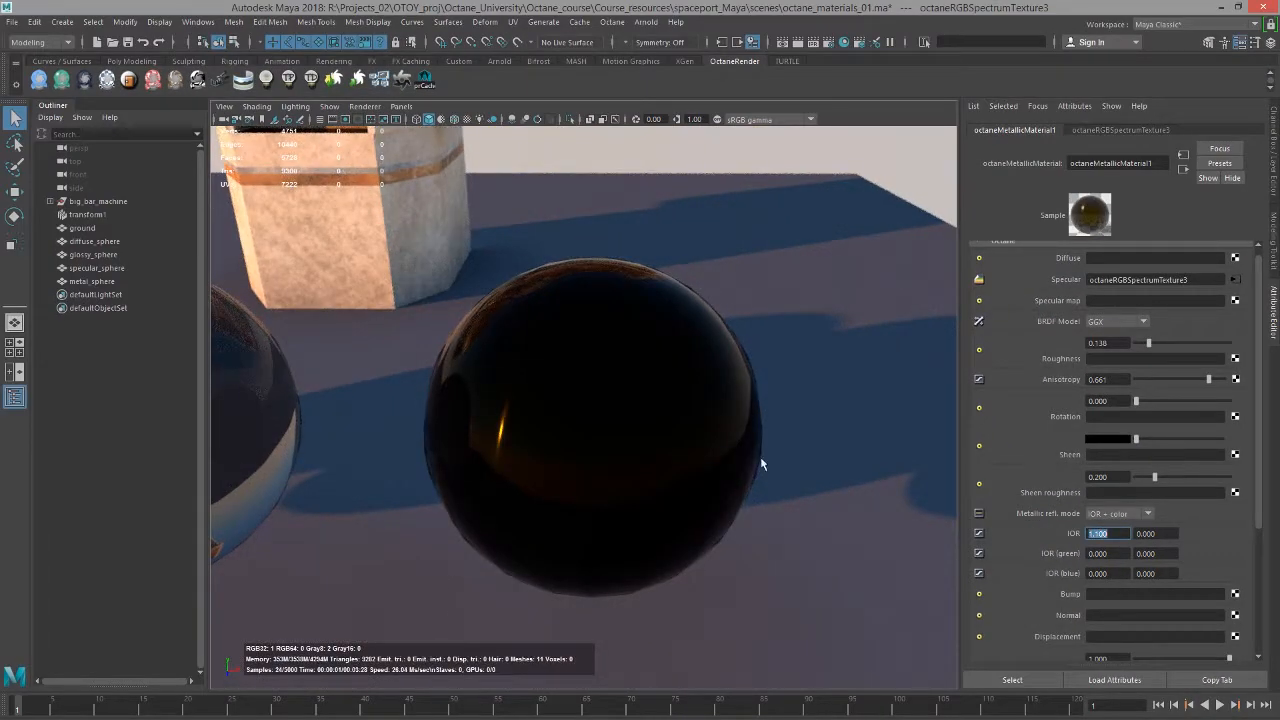
type("1")
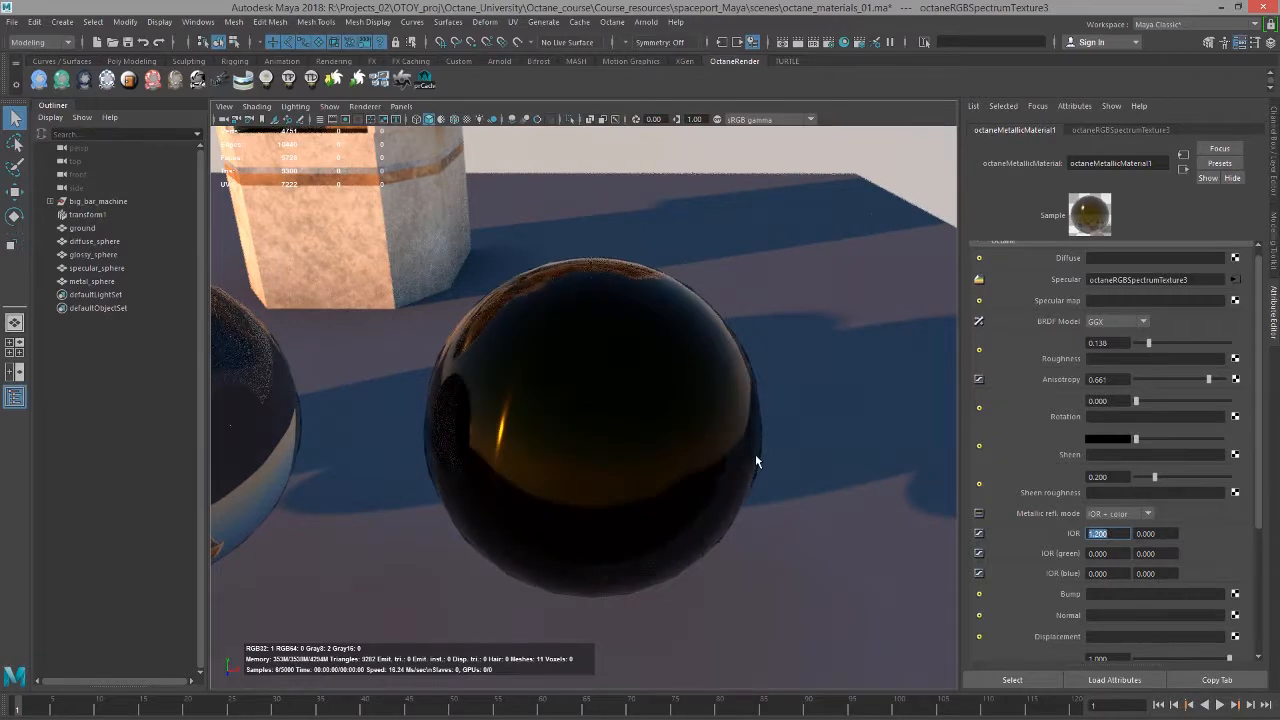
type(".8")
key("Return")
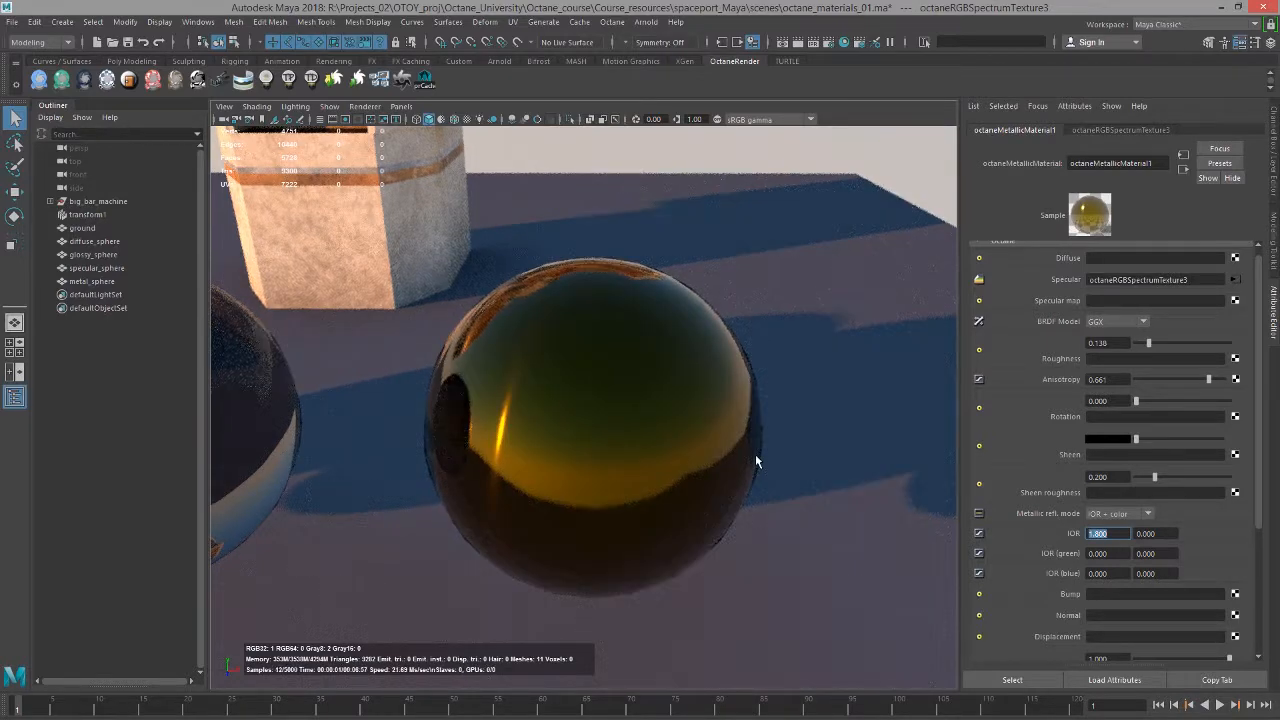
type("2.8")
key("Return")
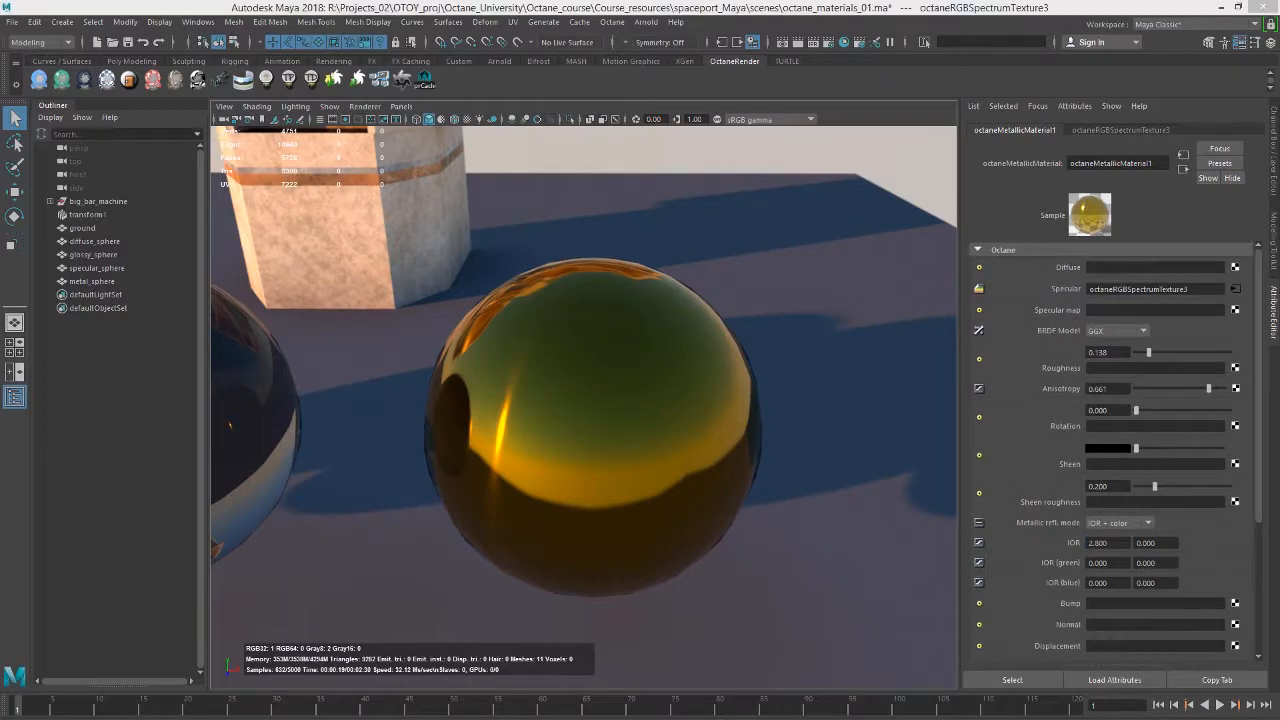
Switch to the browser and look up the bronze refraction index in the Pixel and Poly common materials list
left_click_drag(2, 400, 801, 128)
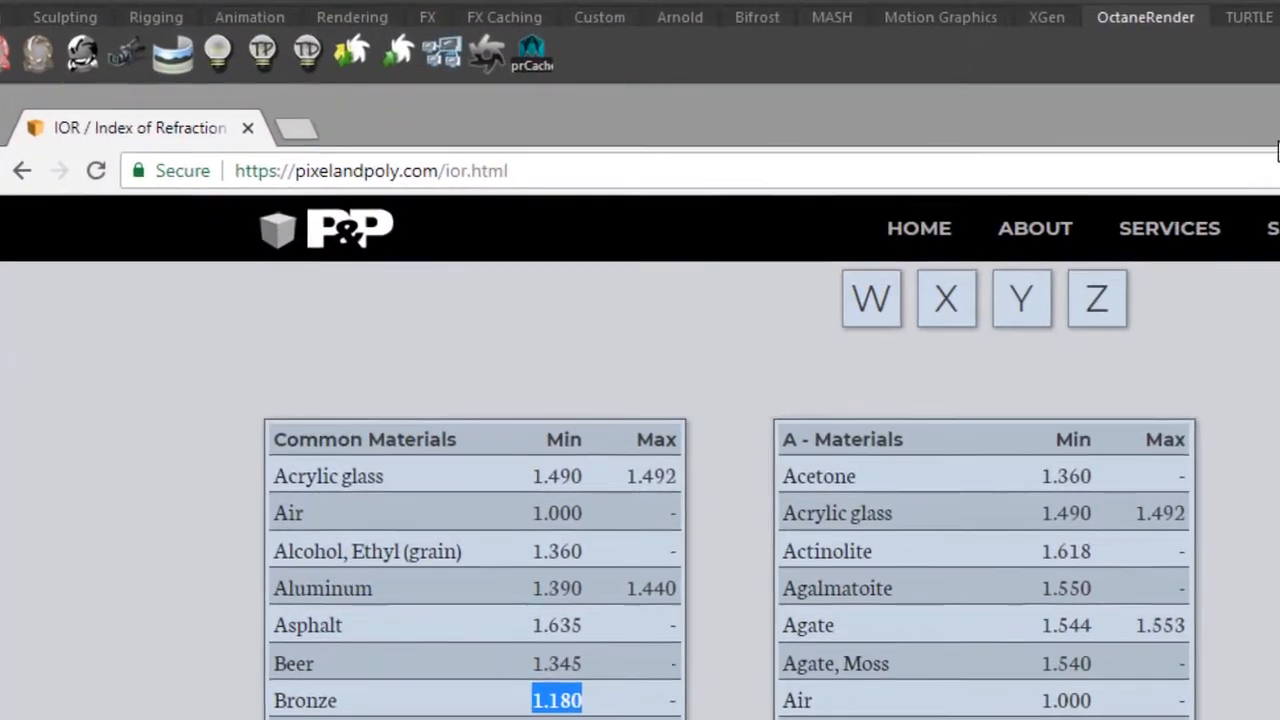
scroll(509, 400, "up", 5)
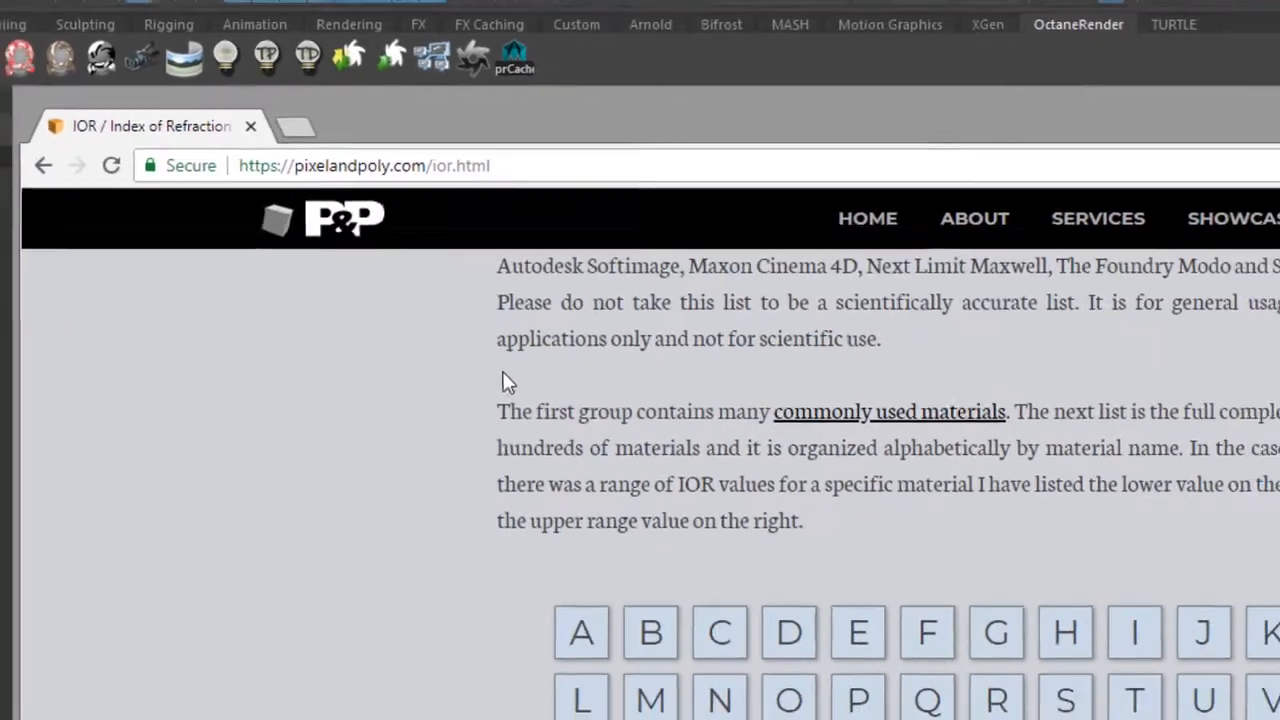
scroll(509, 383, "down", 10)
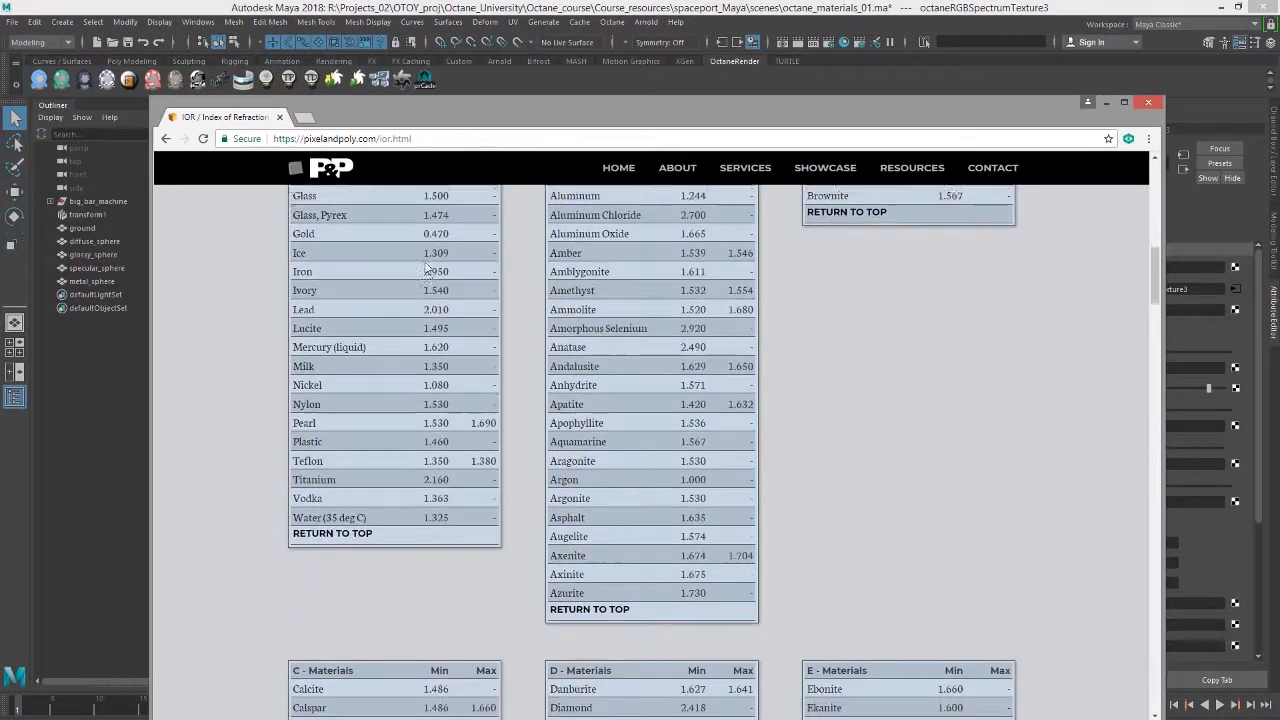
scroll(425, 270, "up", 4)
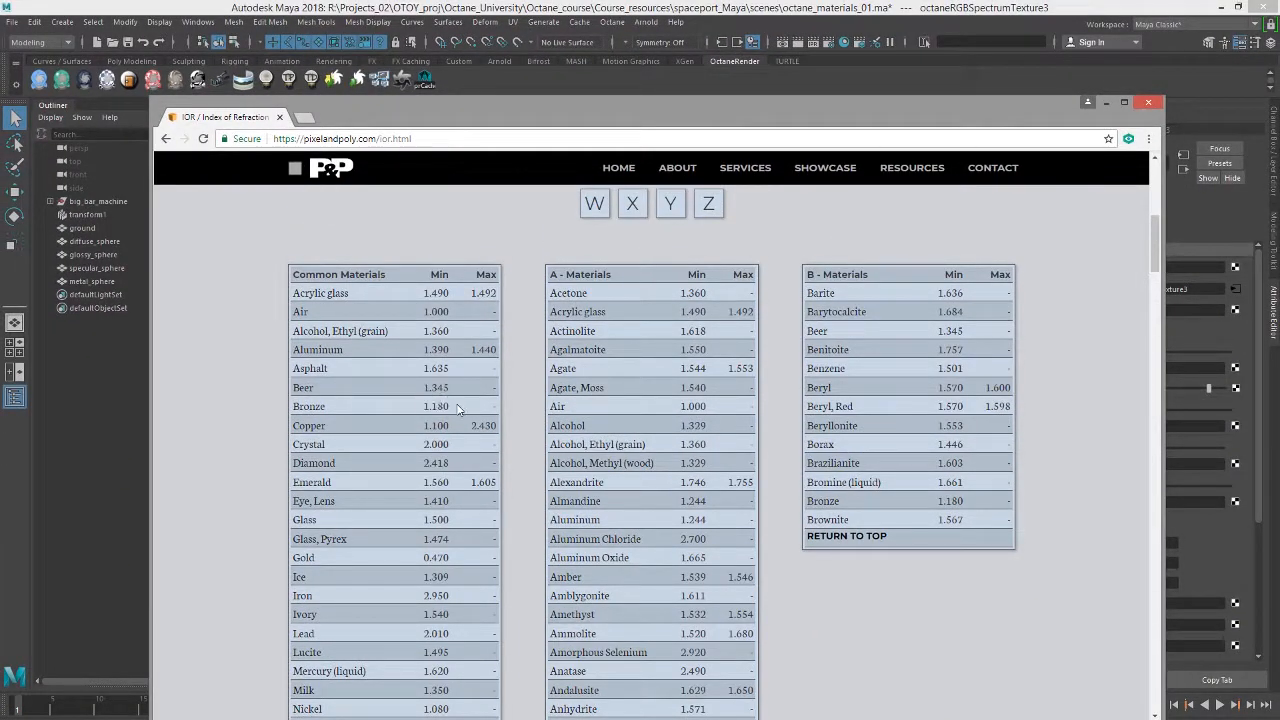
left_click_drag(458, 409, 424, 410)
left_click_drag(622, 117, 0, 300)
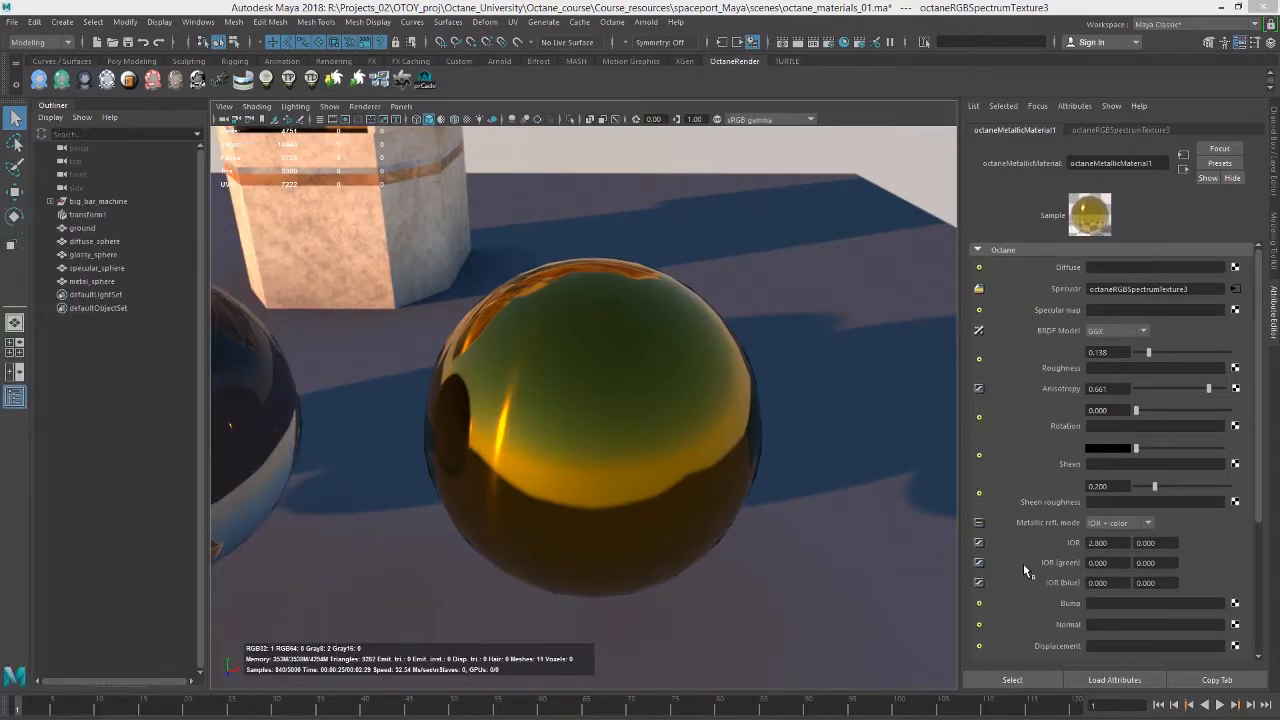
Return to Maya and set the metallic material's first IOR value to 1.18 and its second IOR value to 2
left_click(1097, 542)
type("1.1")
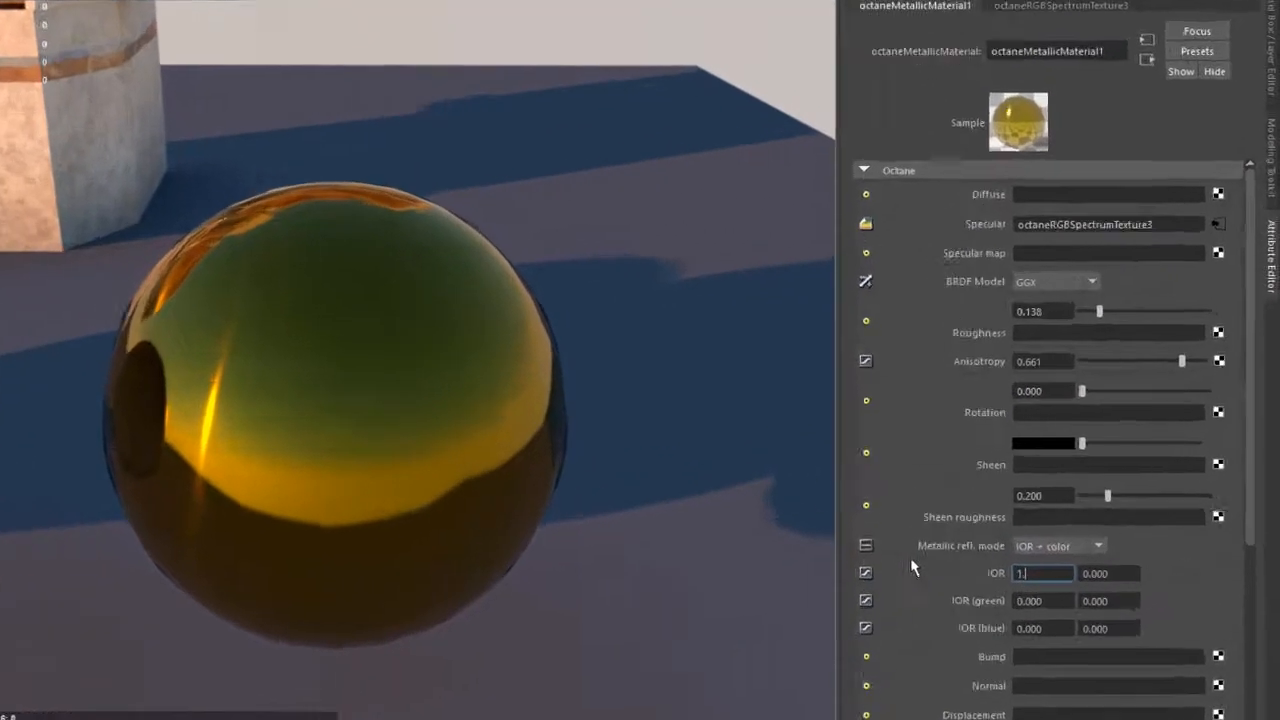
type("8")
key("Return")
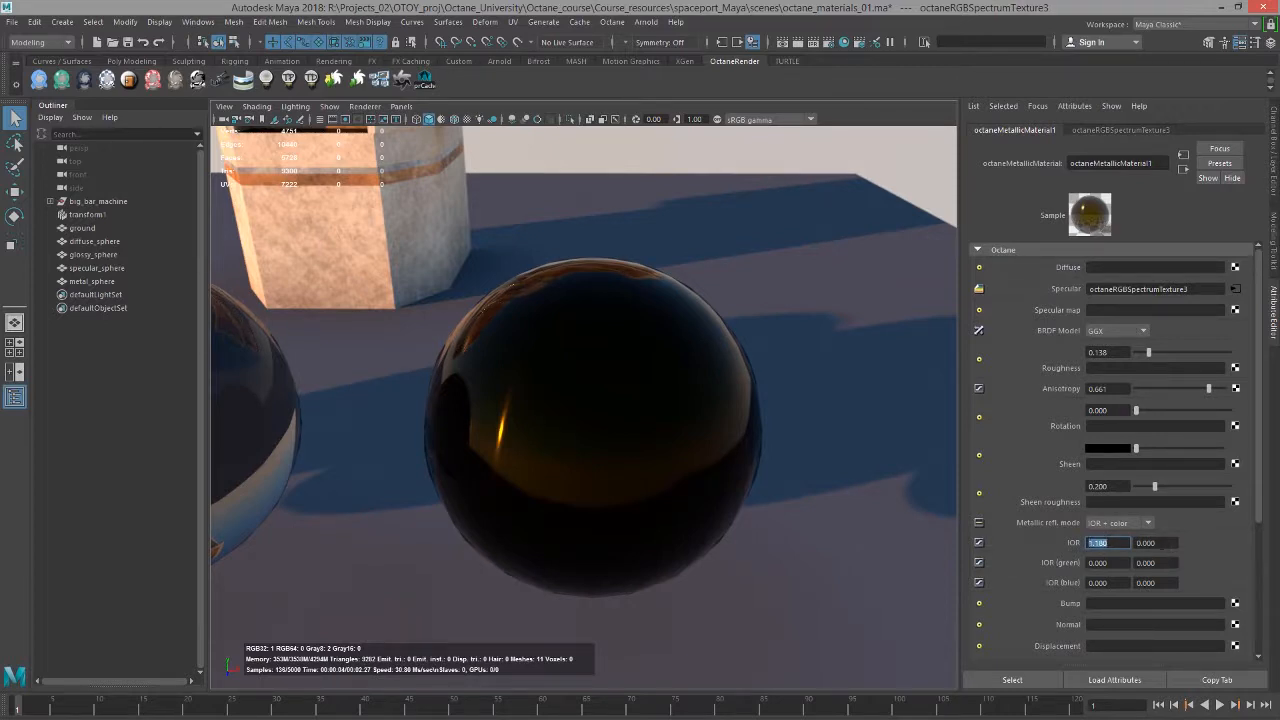
key("Tab")
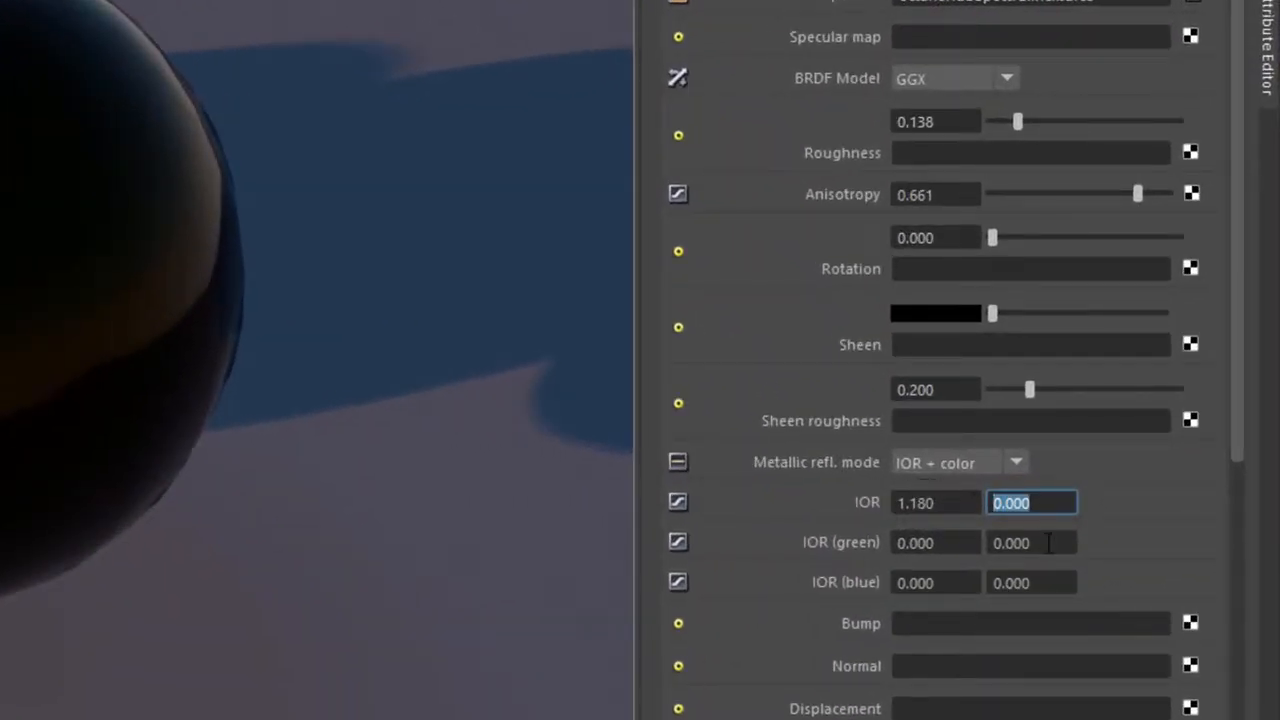
type("2")
key("Return")
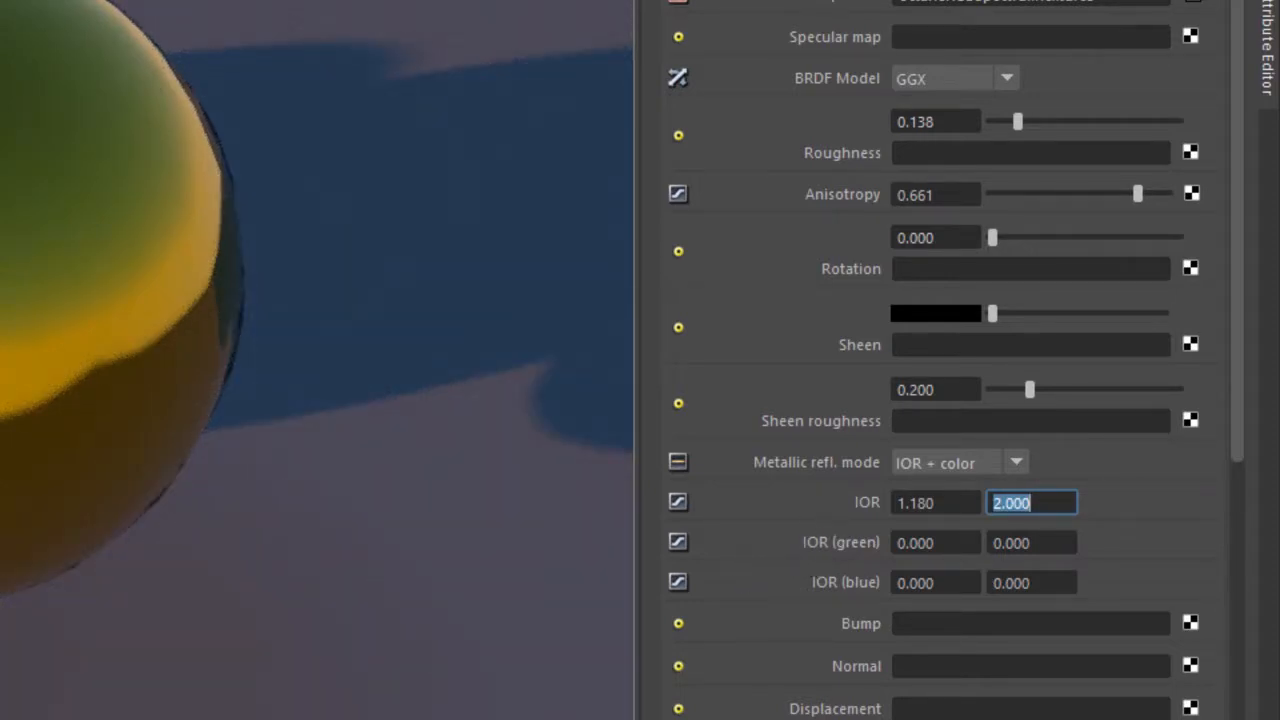
left_click_drag(948, 505, 814, 504)
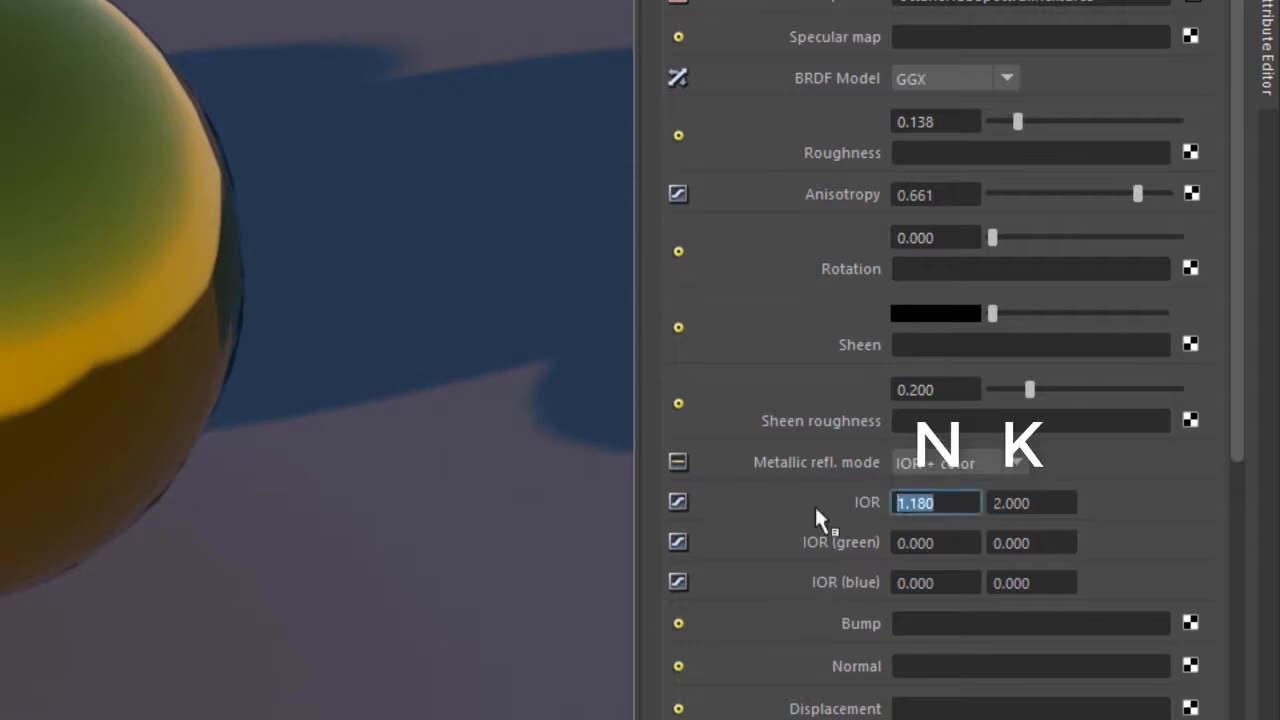
left_click(1040, 503)
left_click_drag(948, 498, 926, 496)
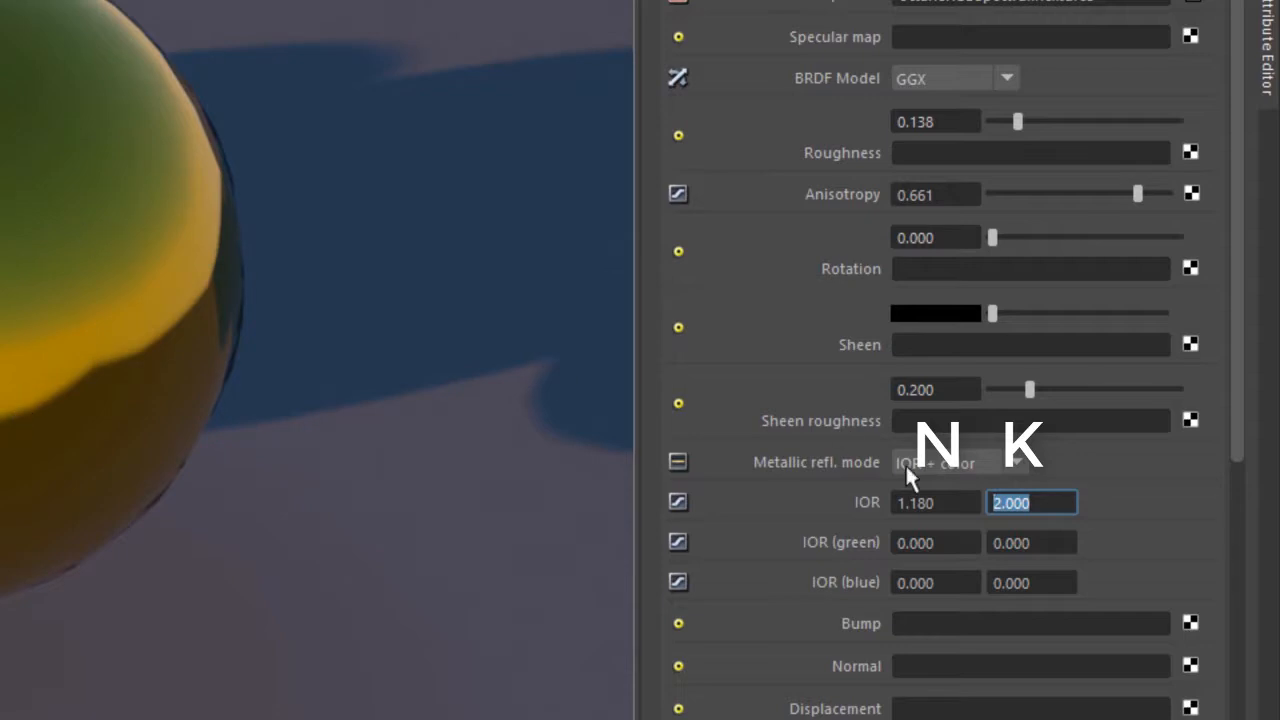
left_click_drag(956, 507, 642, 492)
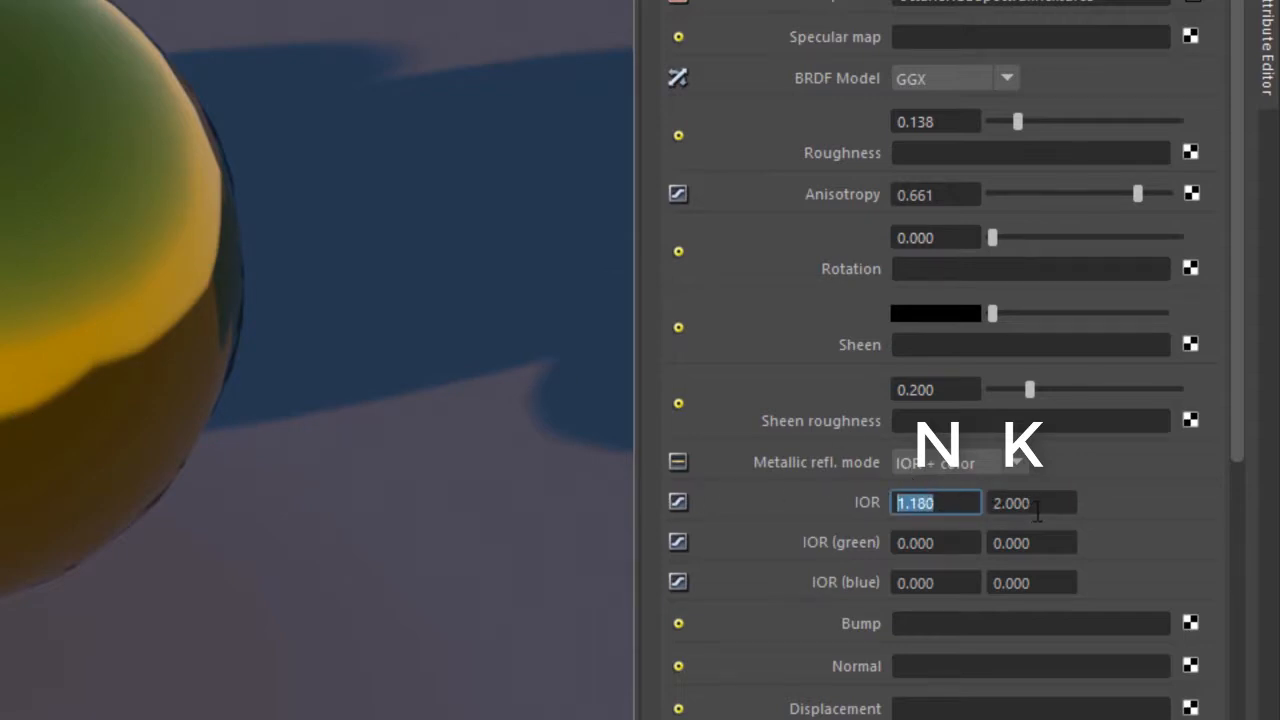
left_click_drag(1034, 512, 668, 512)
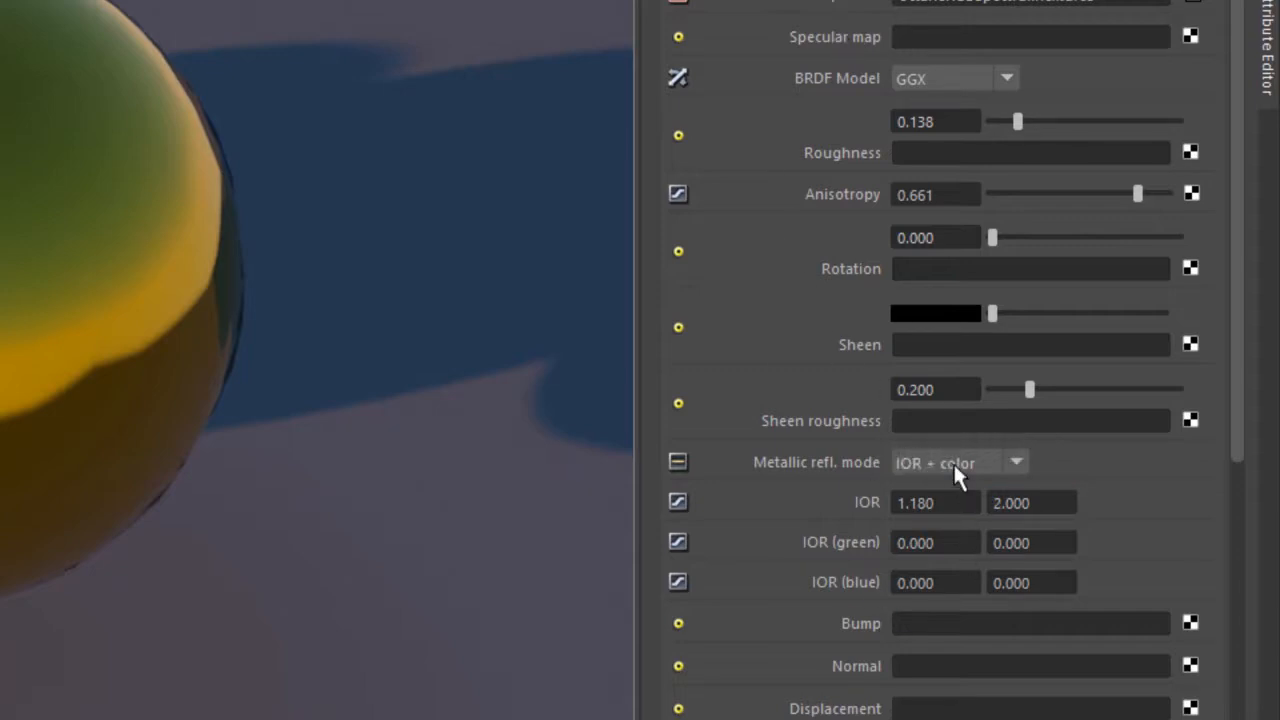
Set the Metallic refl. mode to RGB IOR and reset both values of the first IOR row to 0
left_click(957, 462)
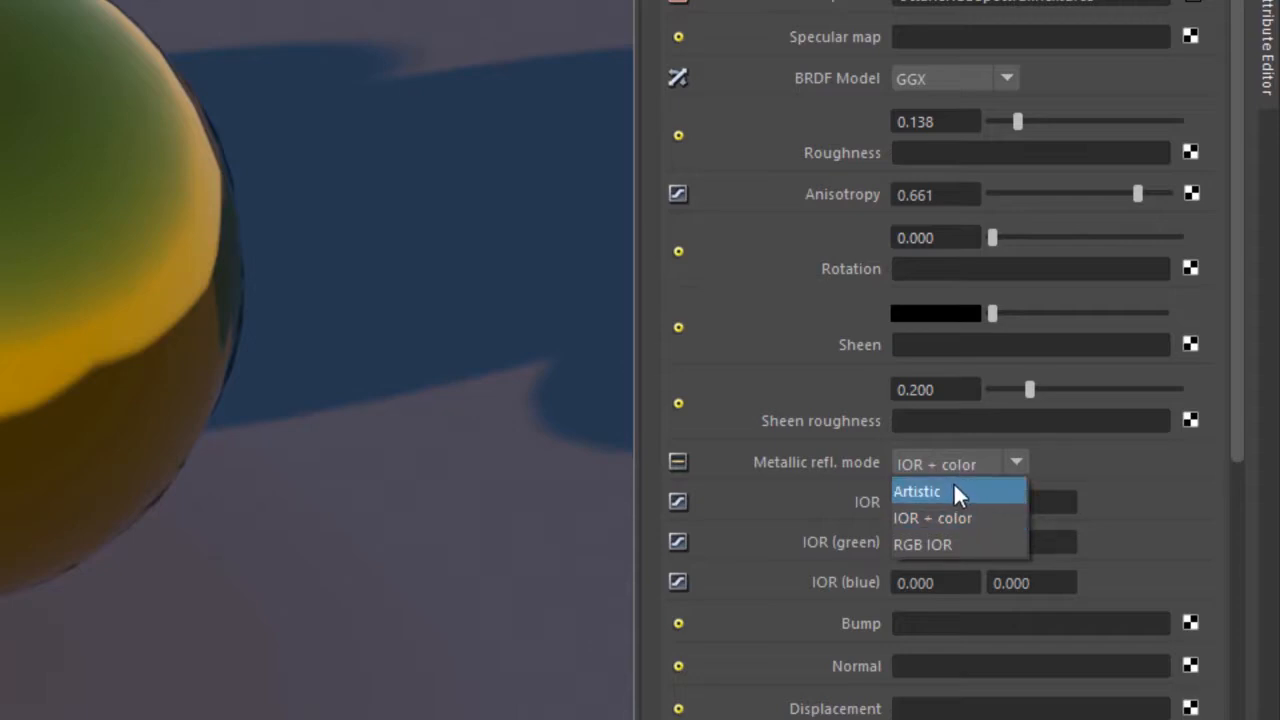
left_click(958, 542)
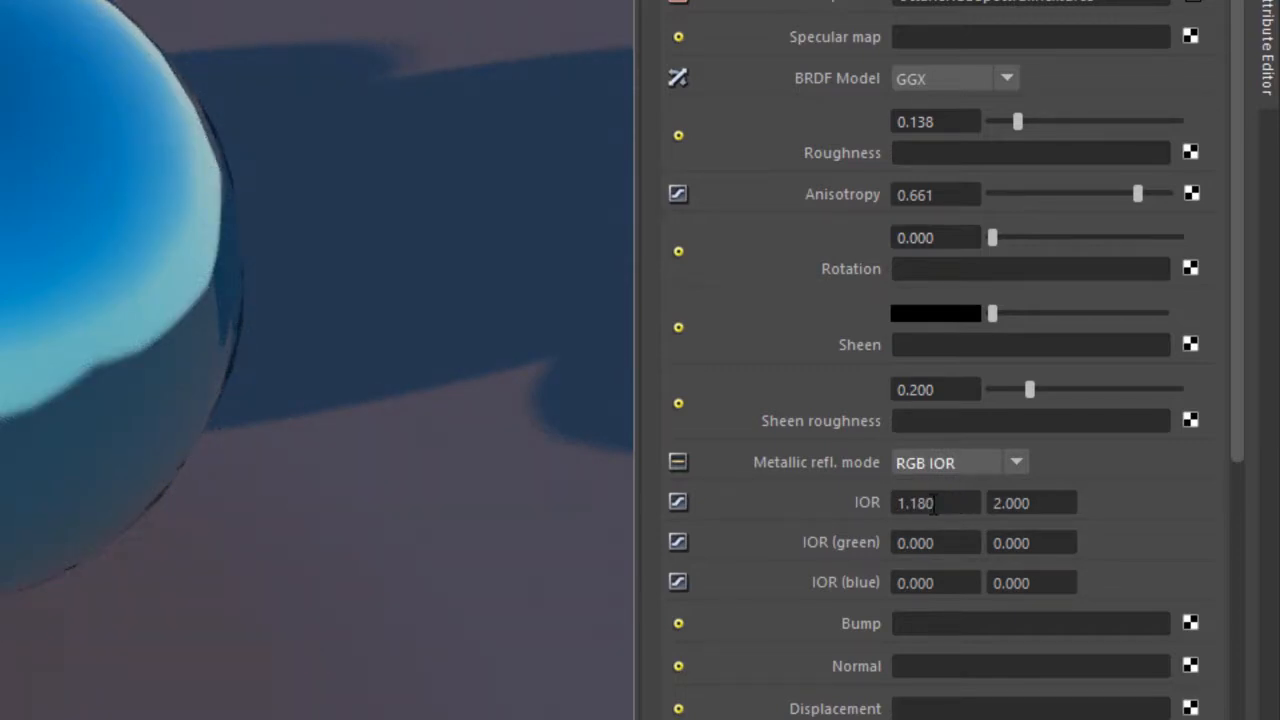
left_click(940, 461)
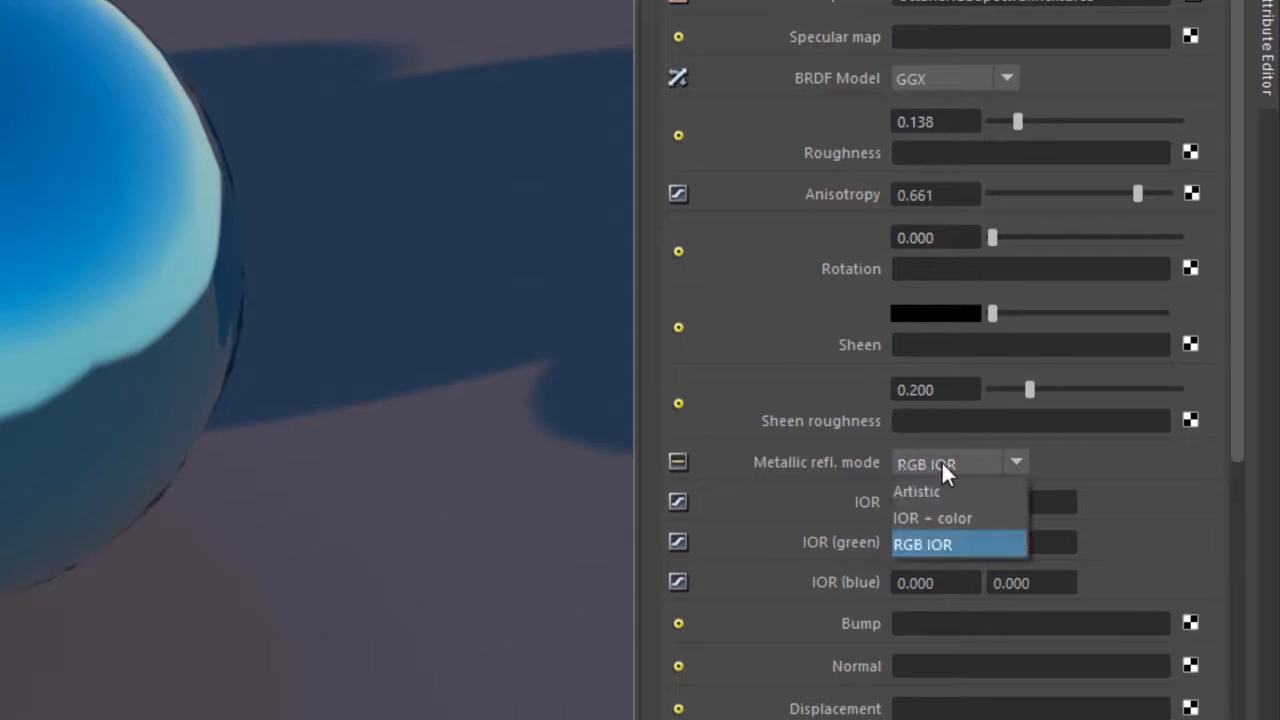
left_click(941, 548)
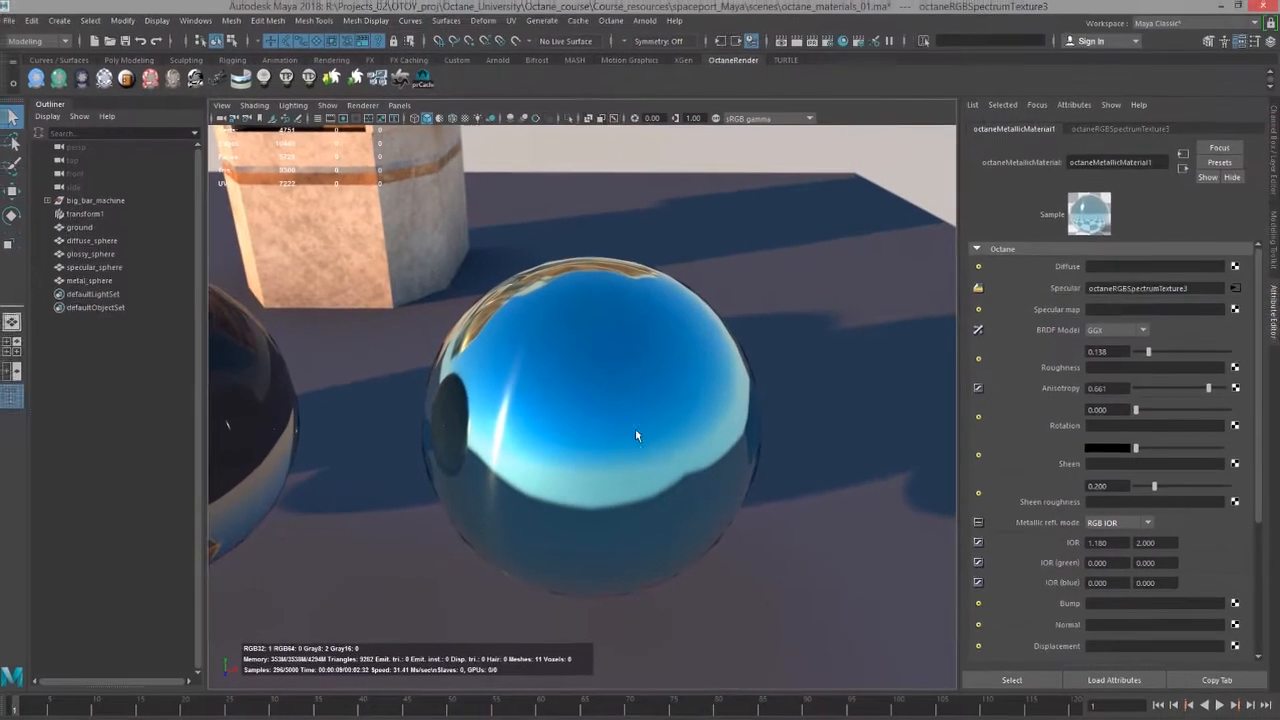
left_click(1100, 542)
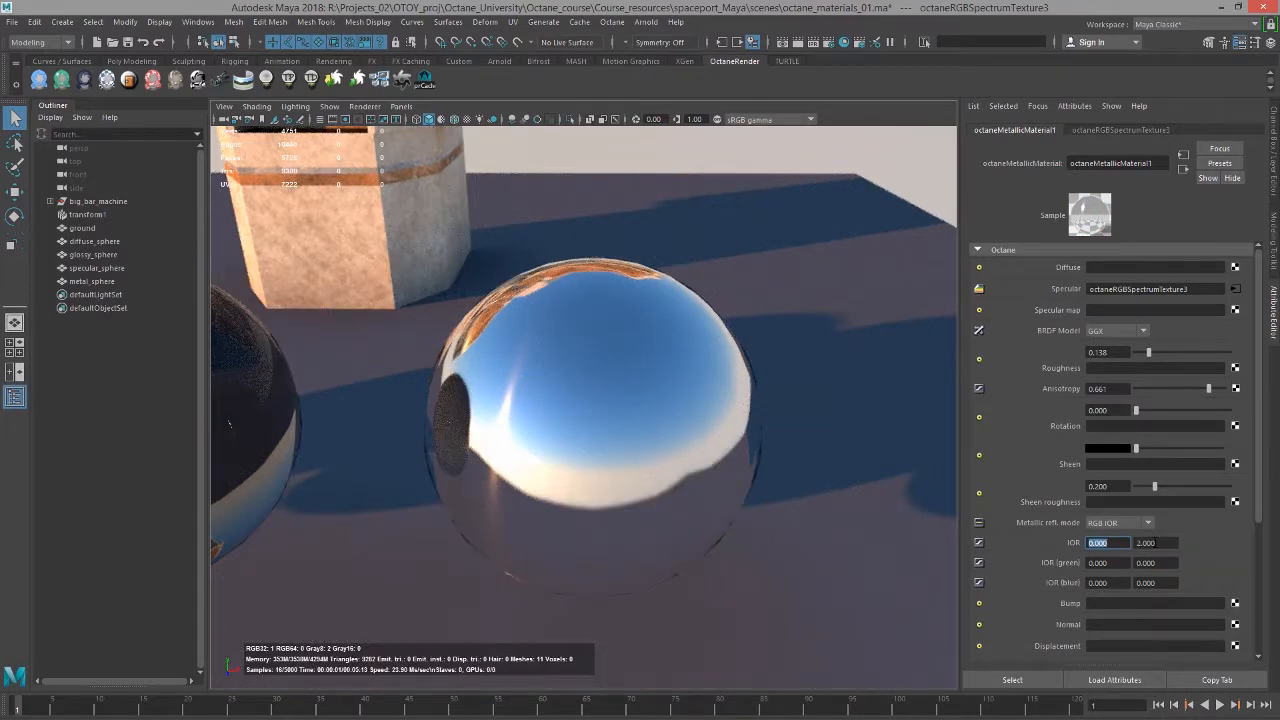
key("Tab")
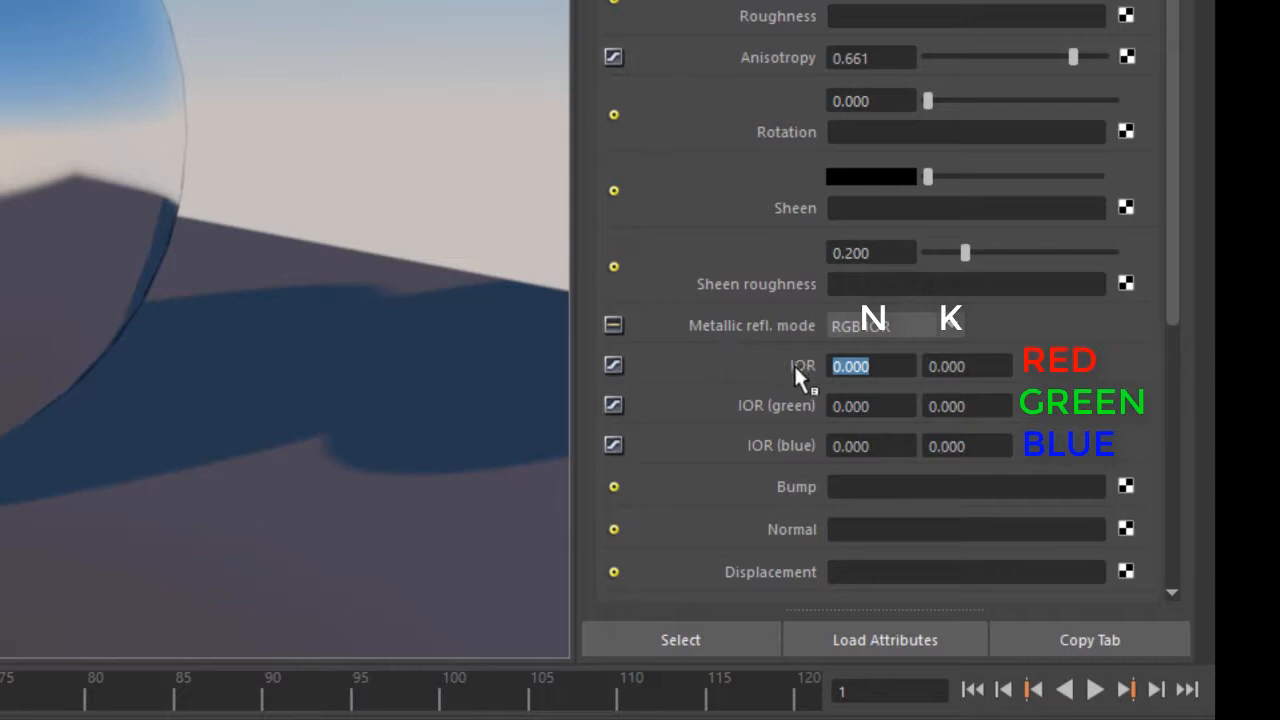
left_click(889, 326)
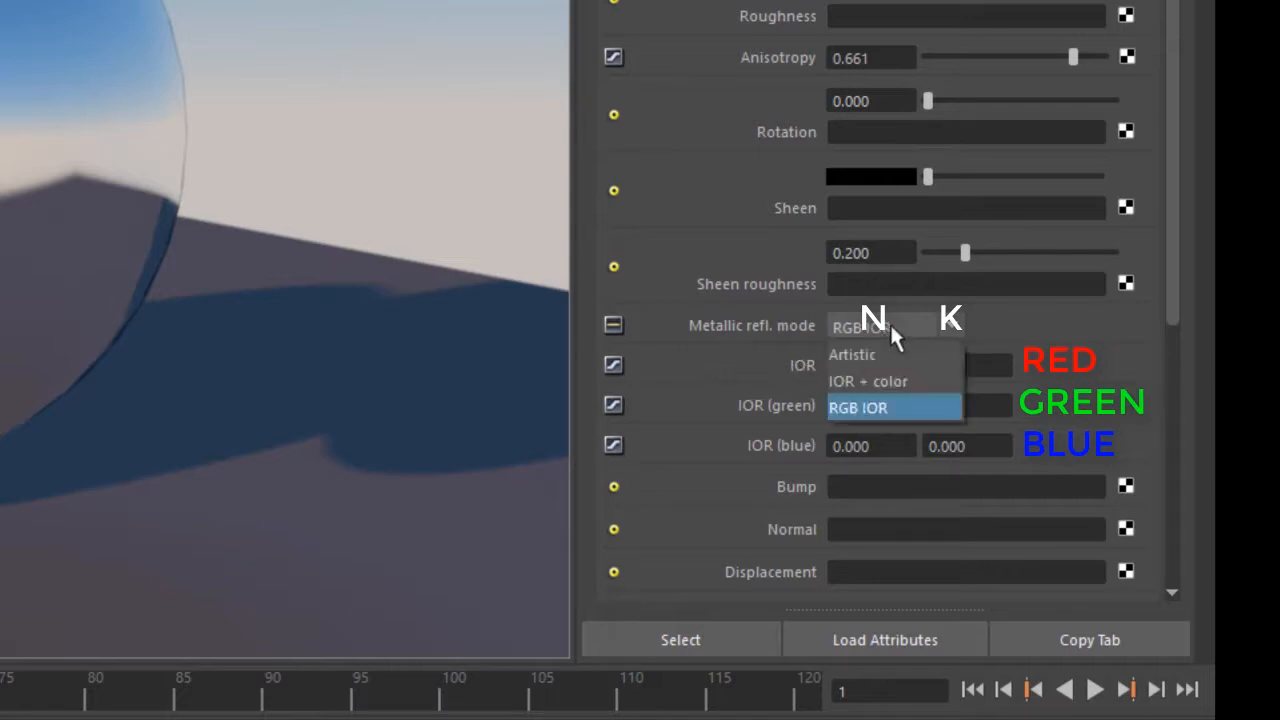
left_click(877, 410)
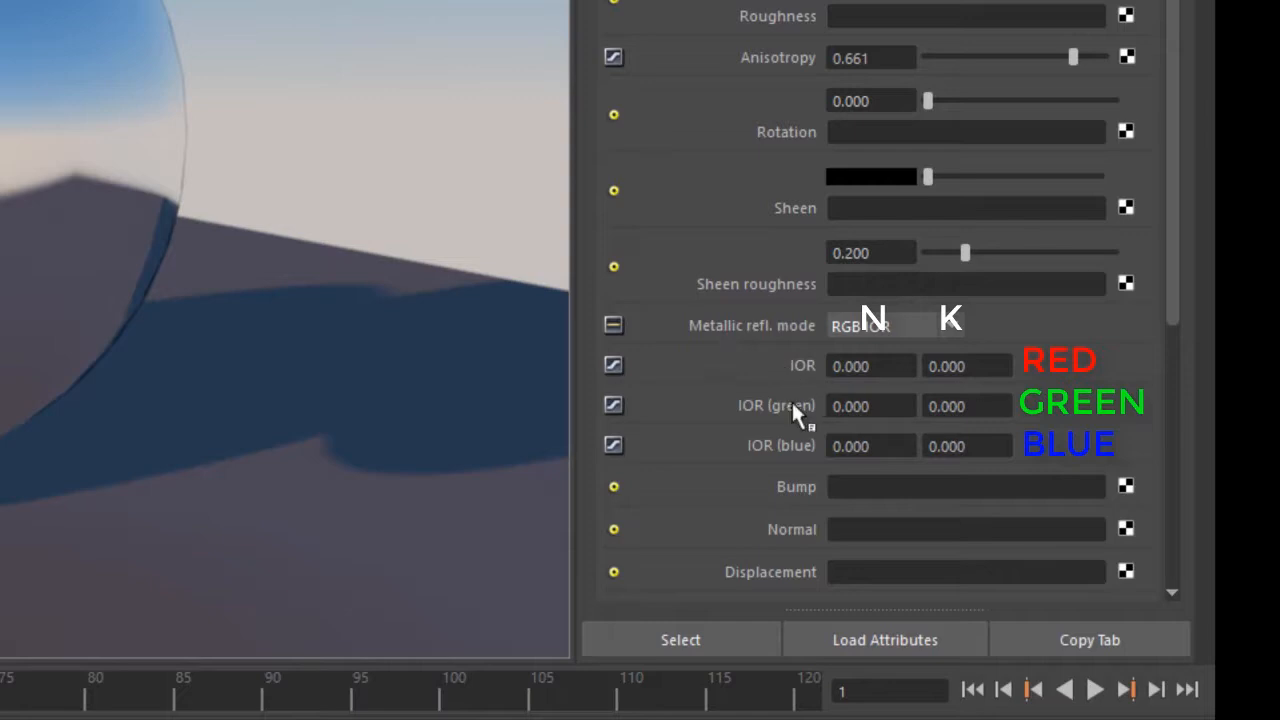
left_click(878, 367)
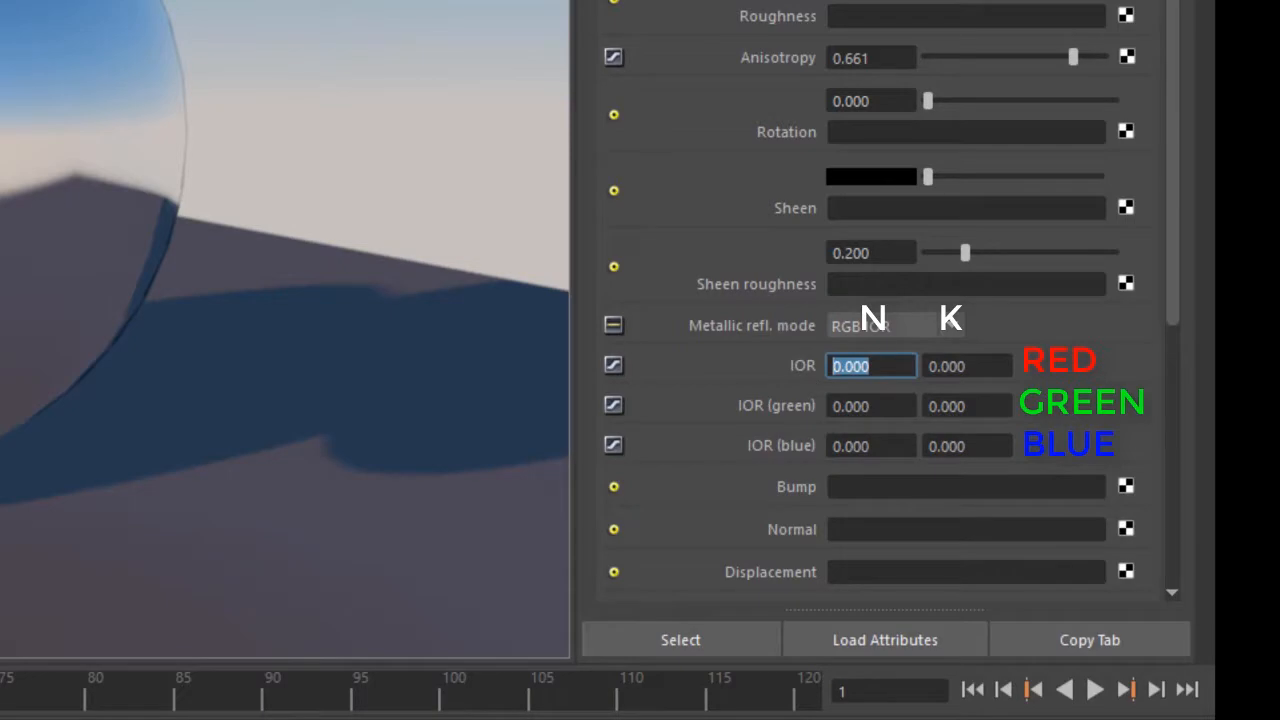
Switch to the RefractiveIndex.INFO page in the browser and choose the MAIN shelf with Au (Gold) as the book
key("alt+Tab")
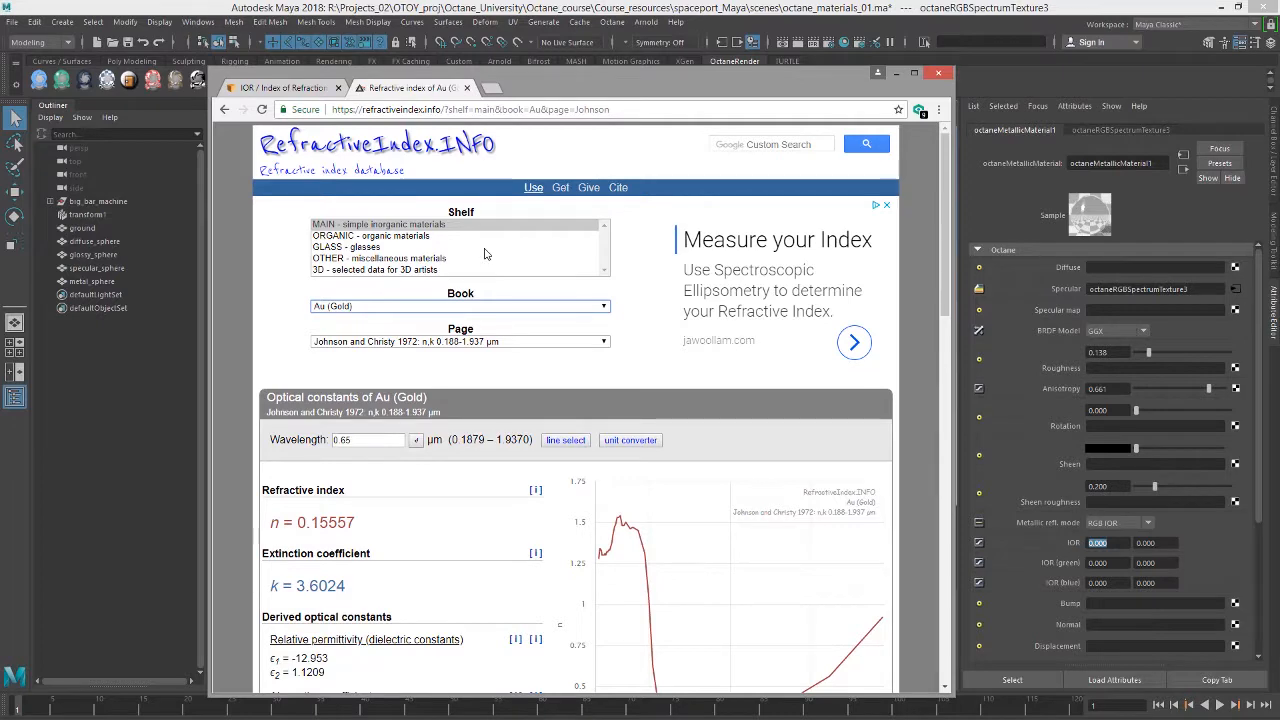
left_click(398, 308)
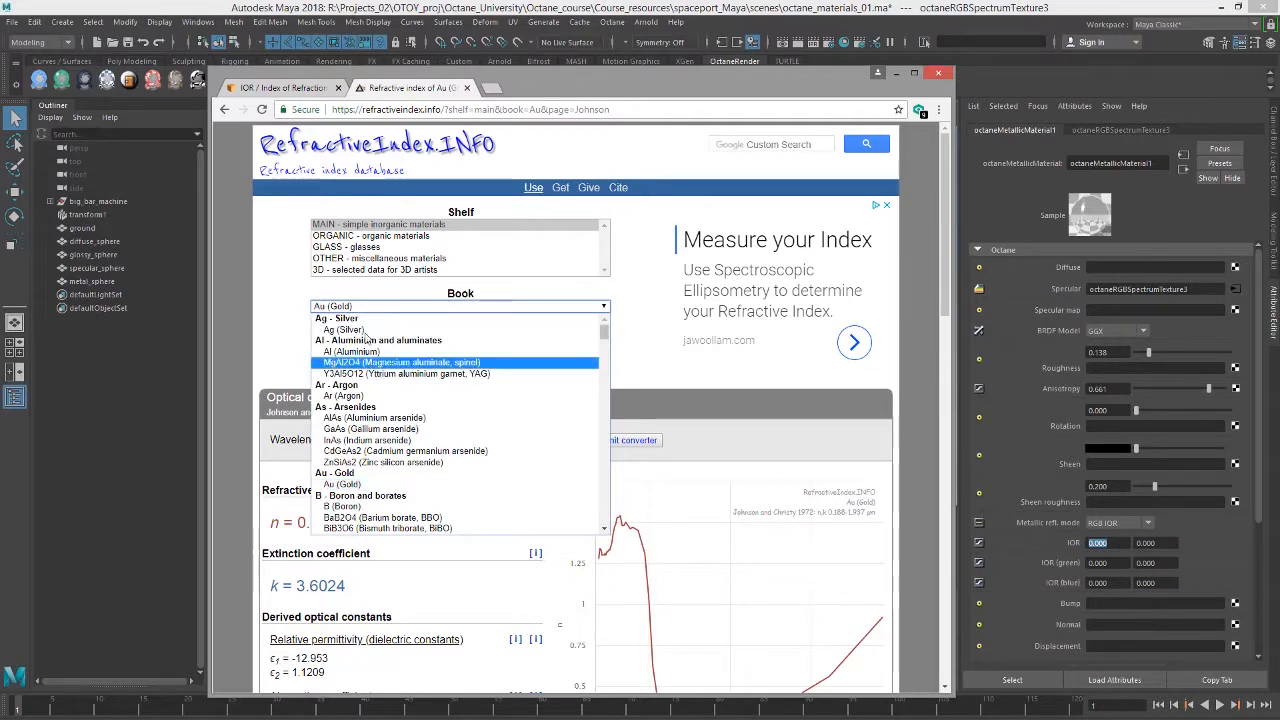
left_click(381, 241)
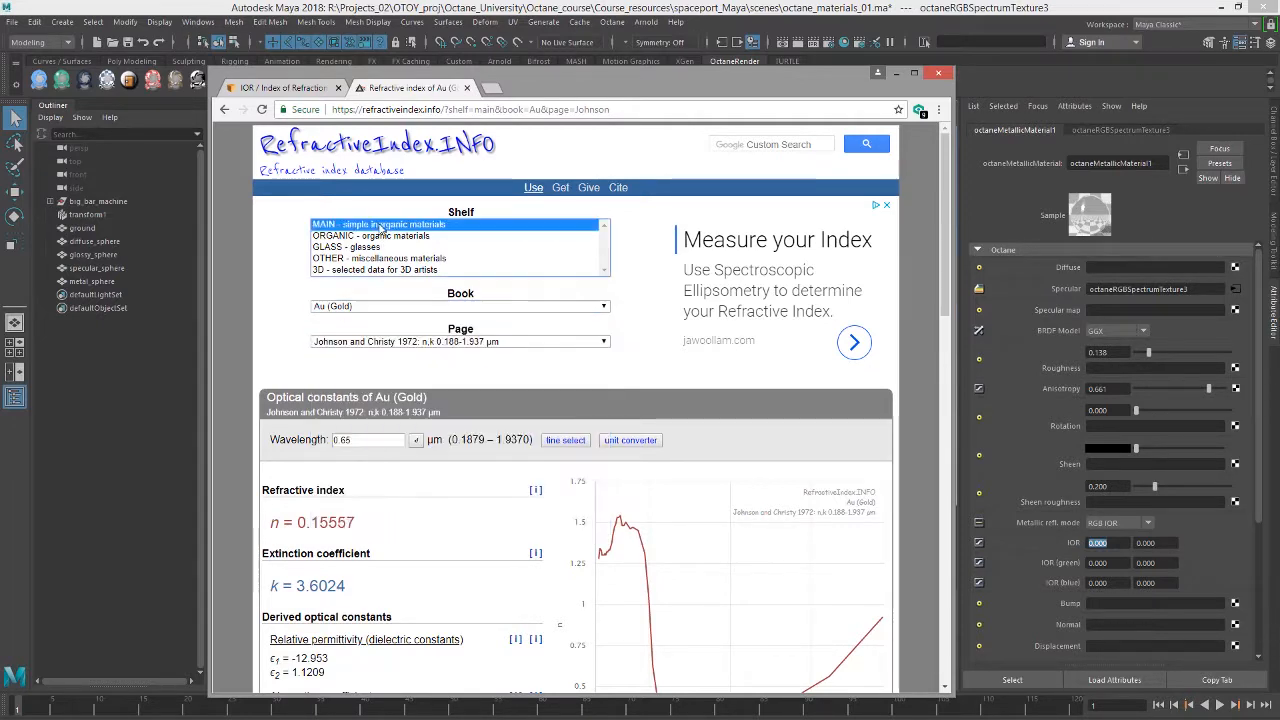
left_click(381, 308)
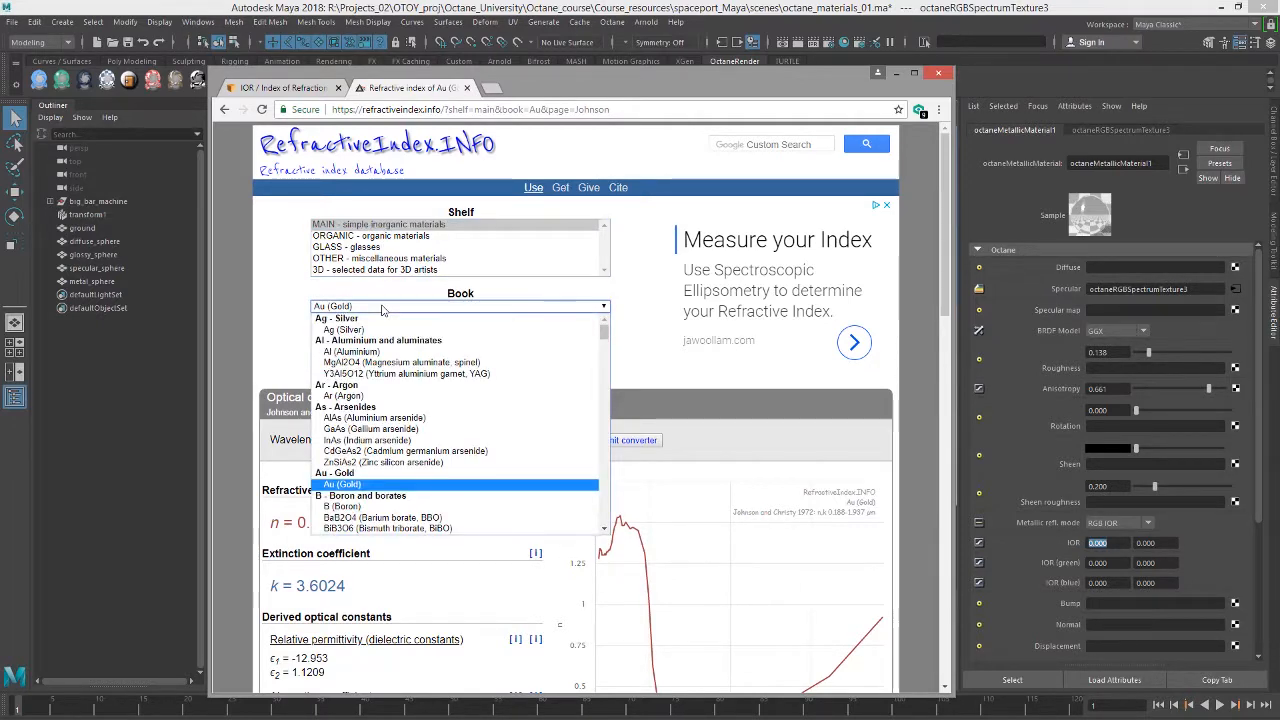
left_click(343, 485)
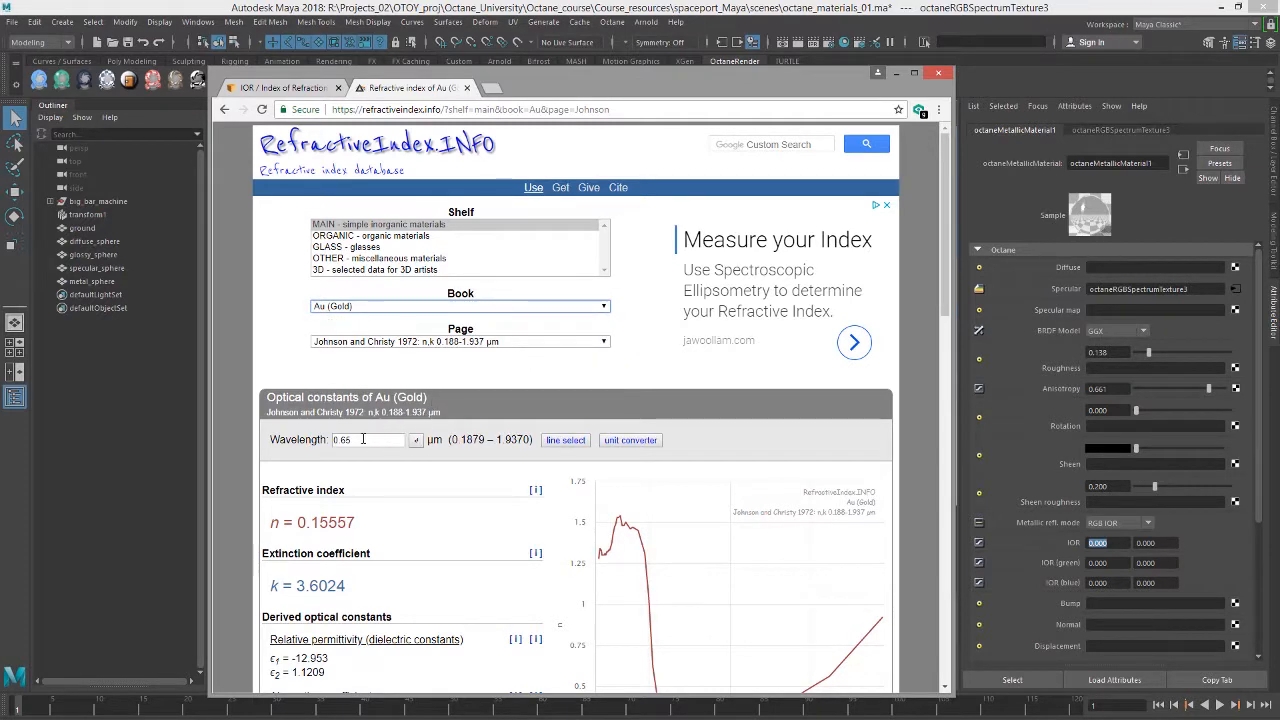
left_click_drag(581, 95, 500, 85)
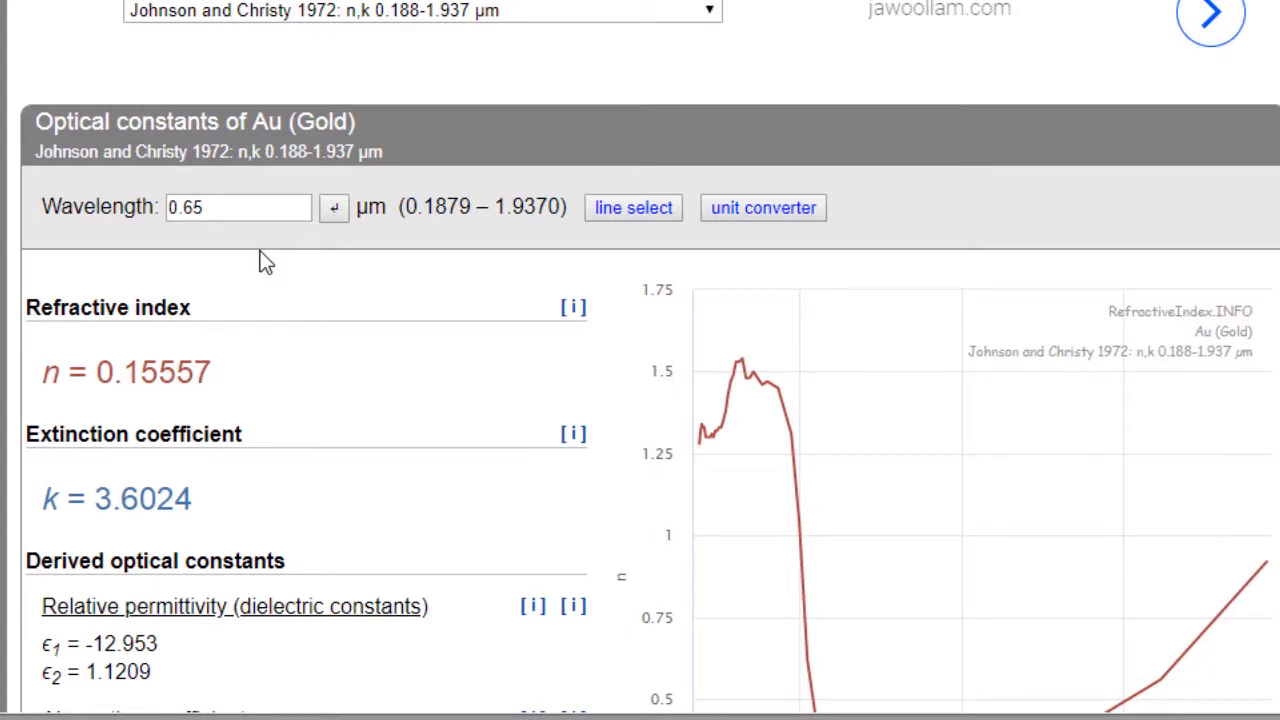
Look up gold's optical constants at a wavelength of 0.665 µm and again at 0.65 µm
double_click(190, 206)
type("0.665")
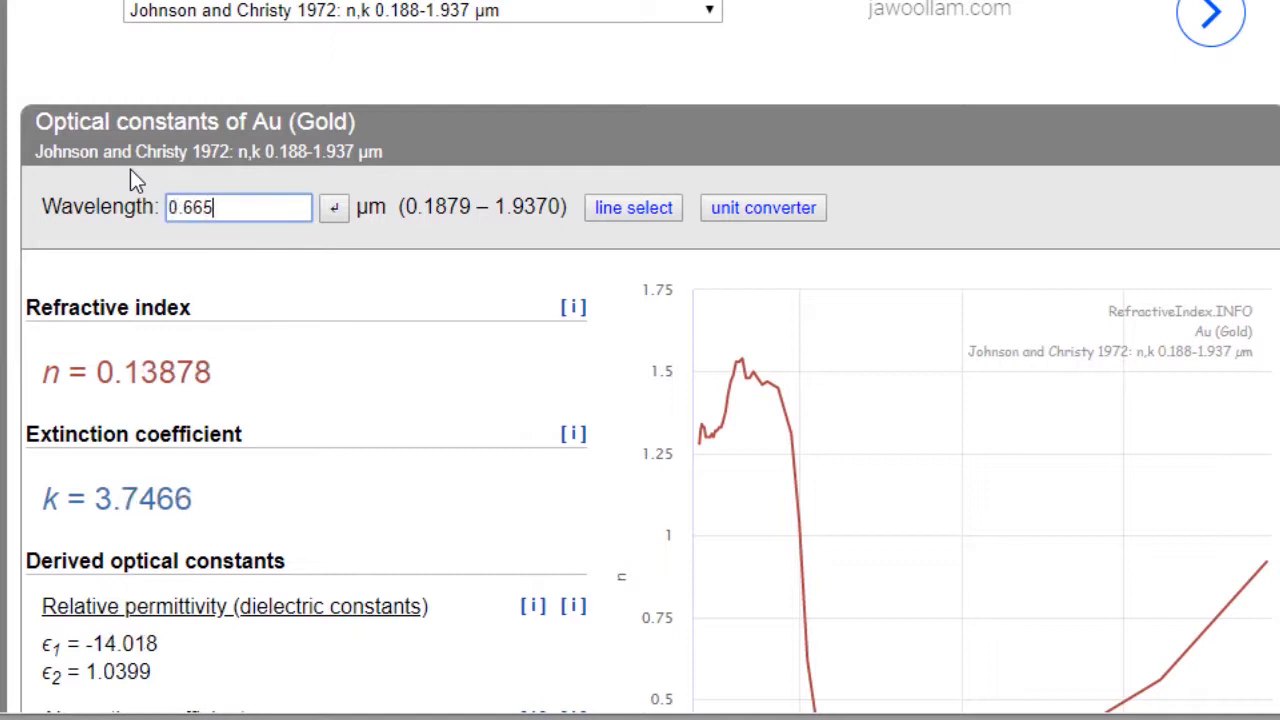
left_click_drag(215, 203, 134, 206)
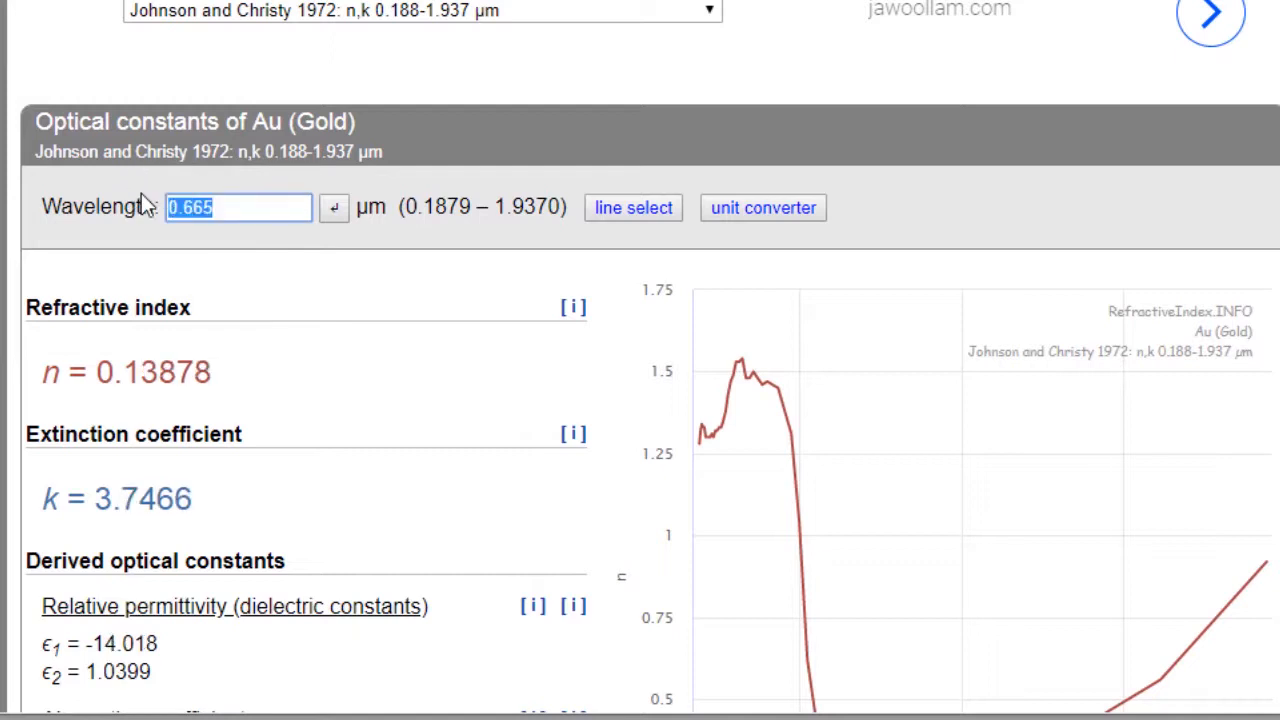
type("0.65")
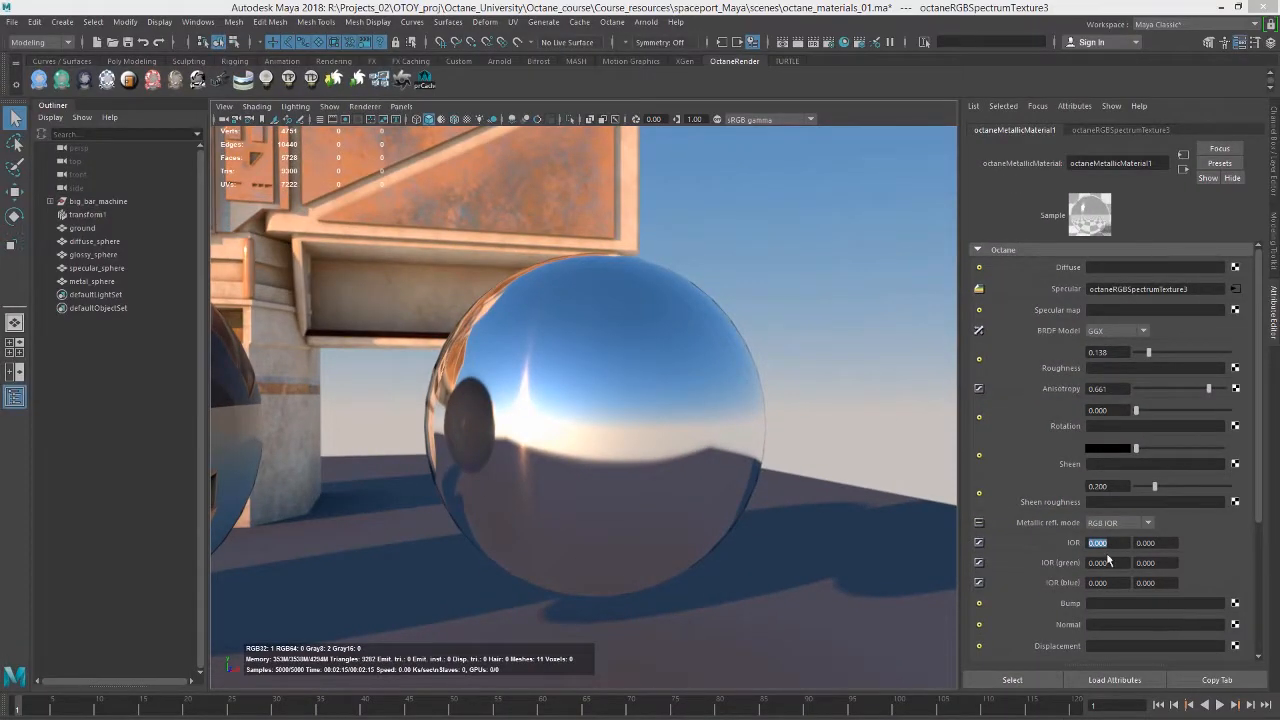
Return to Maya and set the metallic material's first IOR row to 0.136 for n and 3.6024 for k
left_click(1115, 542)
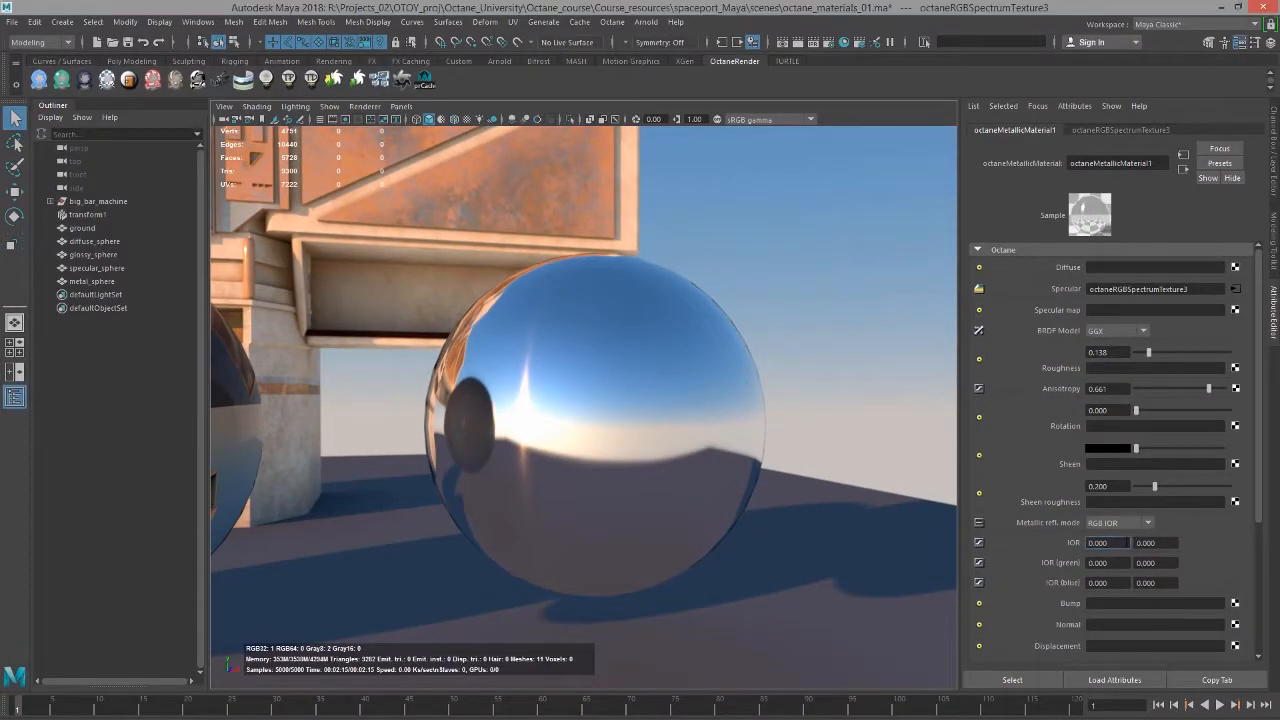
left_click_drag(1127, 542, 1051, 536)
type("136")
key("Return")
left_click_drag(1172, 546, 1097, 538)
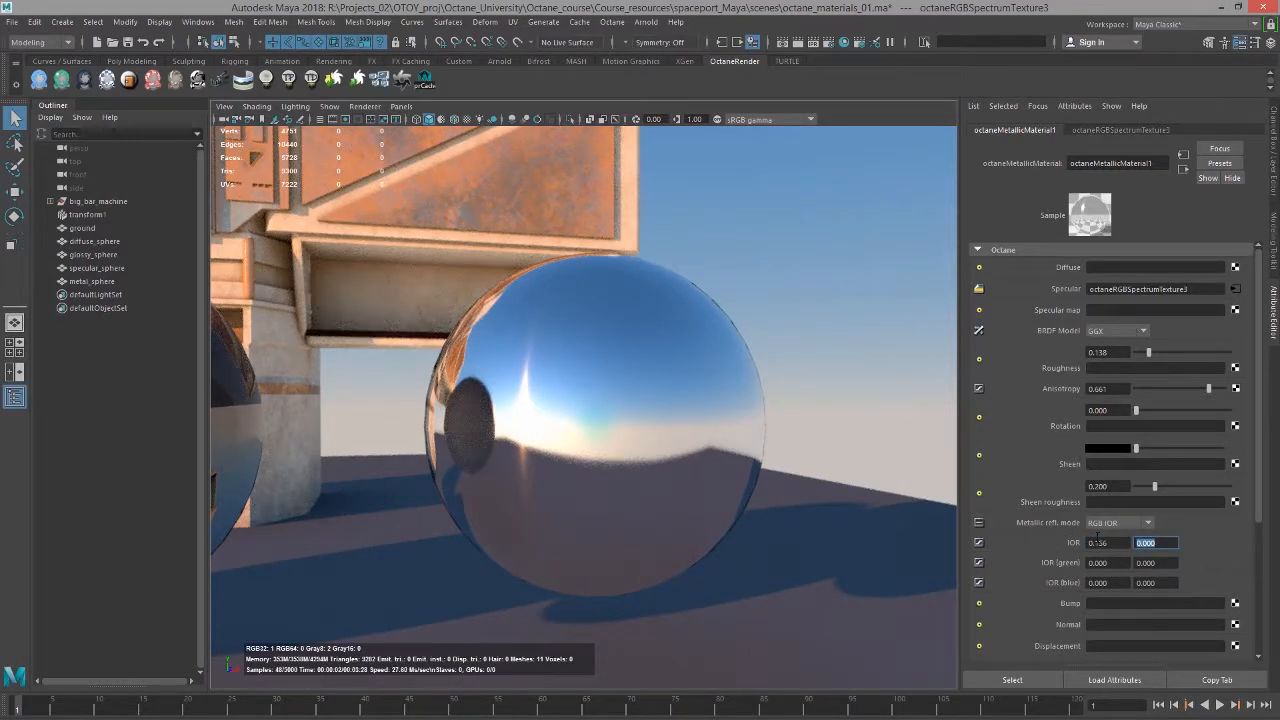
type("3.6")
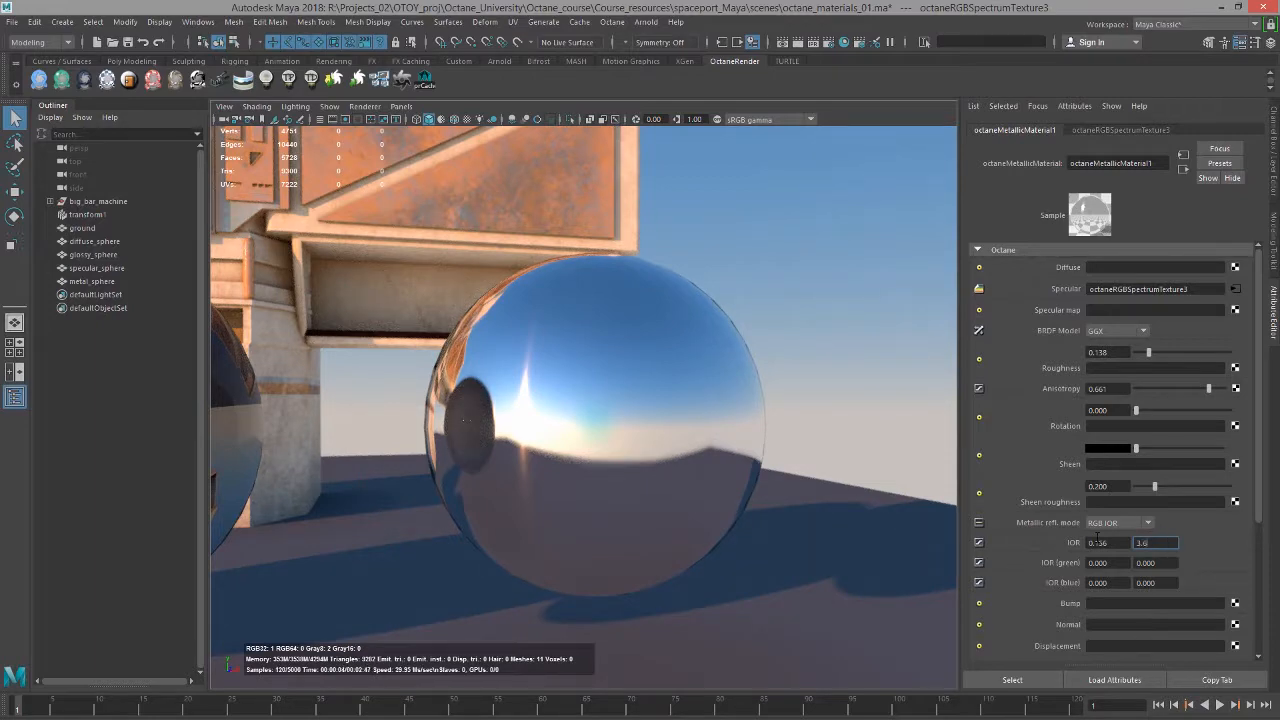
type("024")
key("Return")
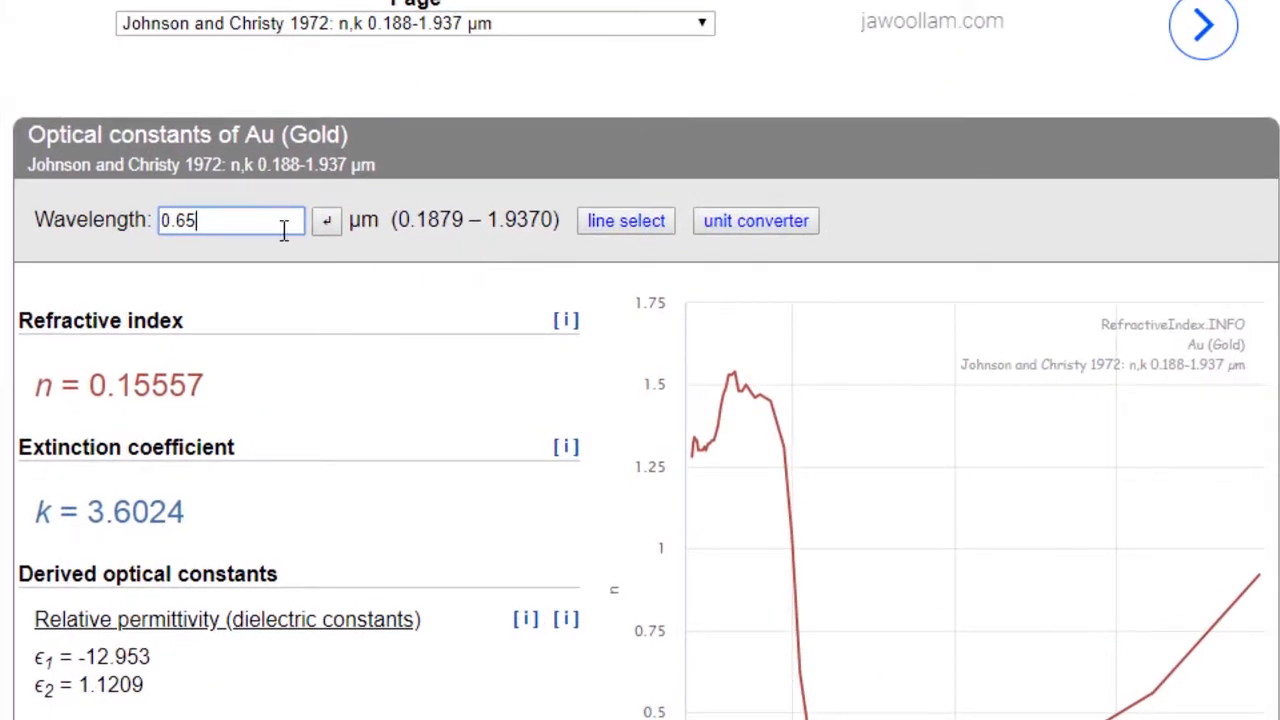
Look up gold's optical constants at 0.55 µm and set the material's IOR (green) row in Maya to 0.424 for n and 2.472 for k
left_click_drag(242, 220, 106, 220)
type("0.55")
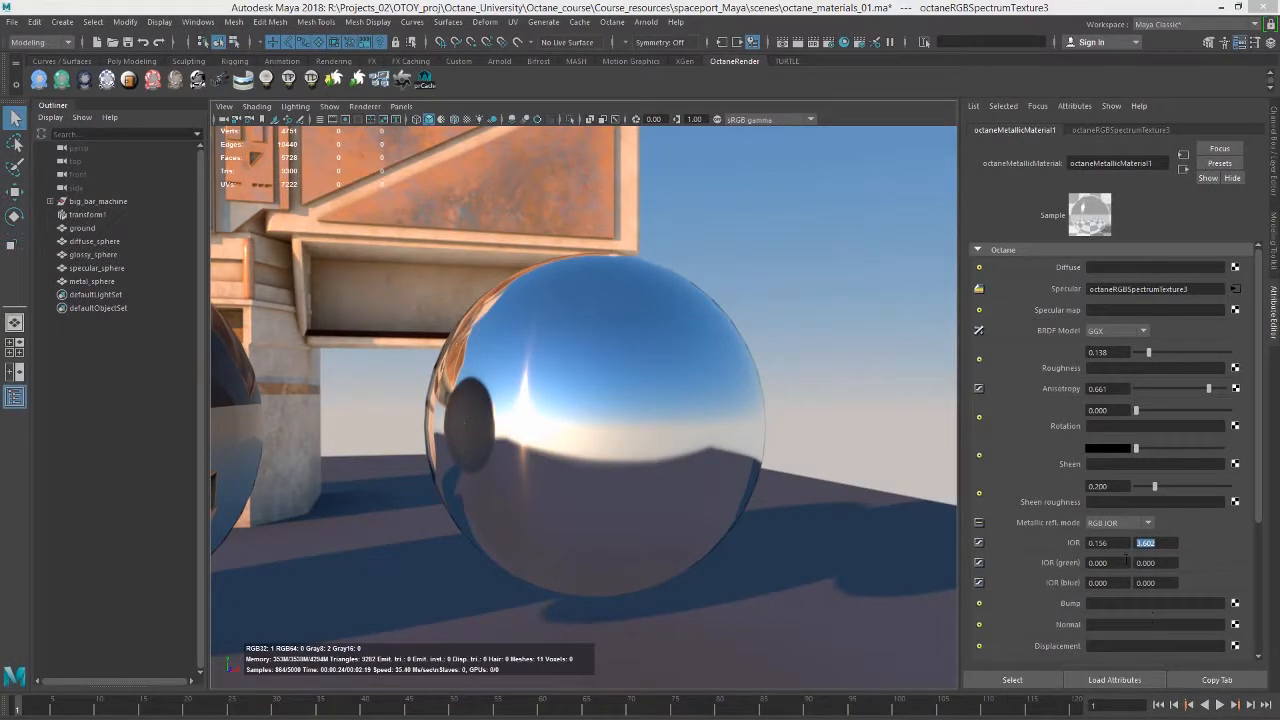
key("Tab")
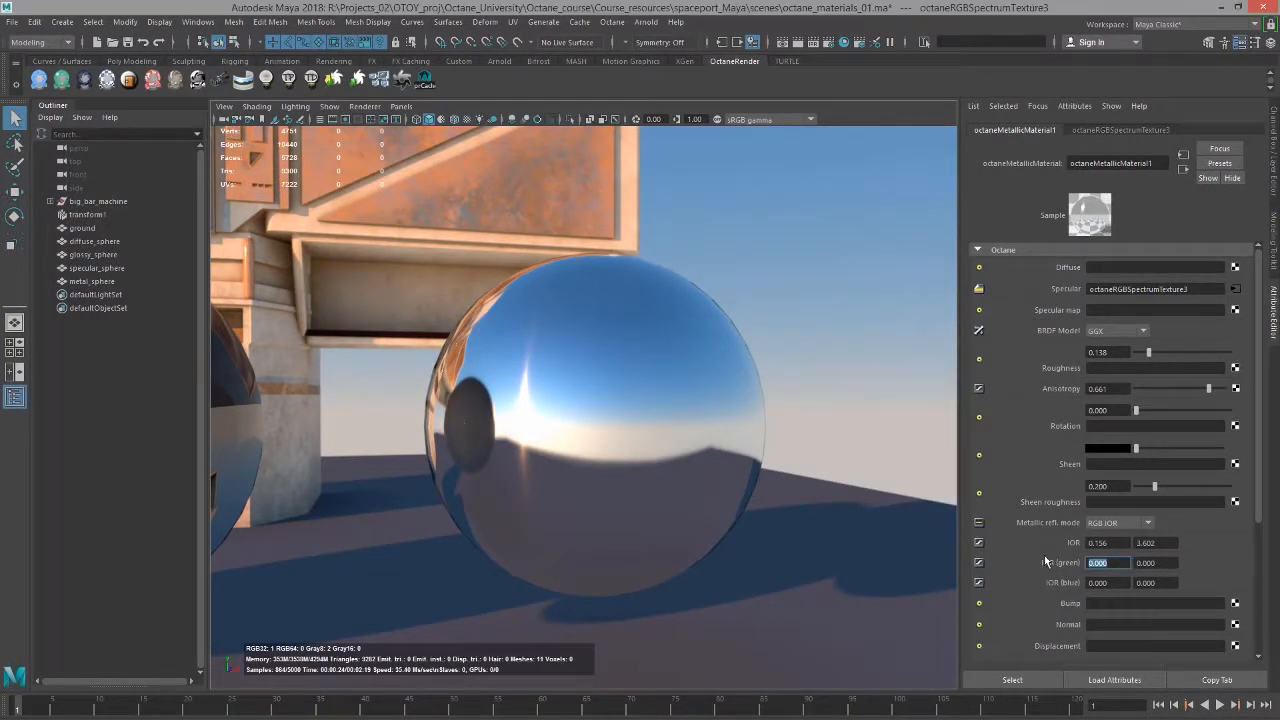
type(".42")
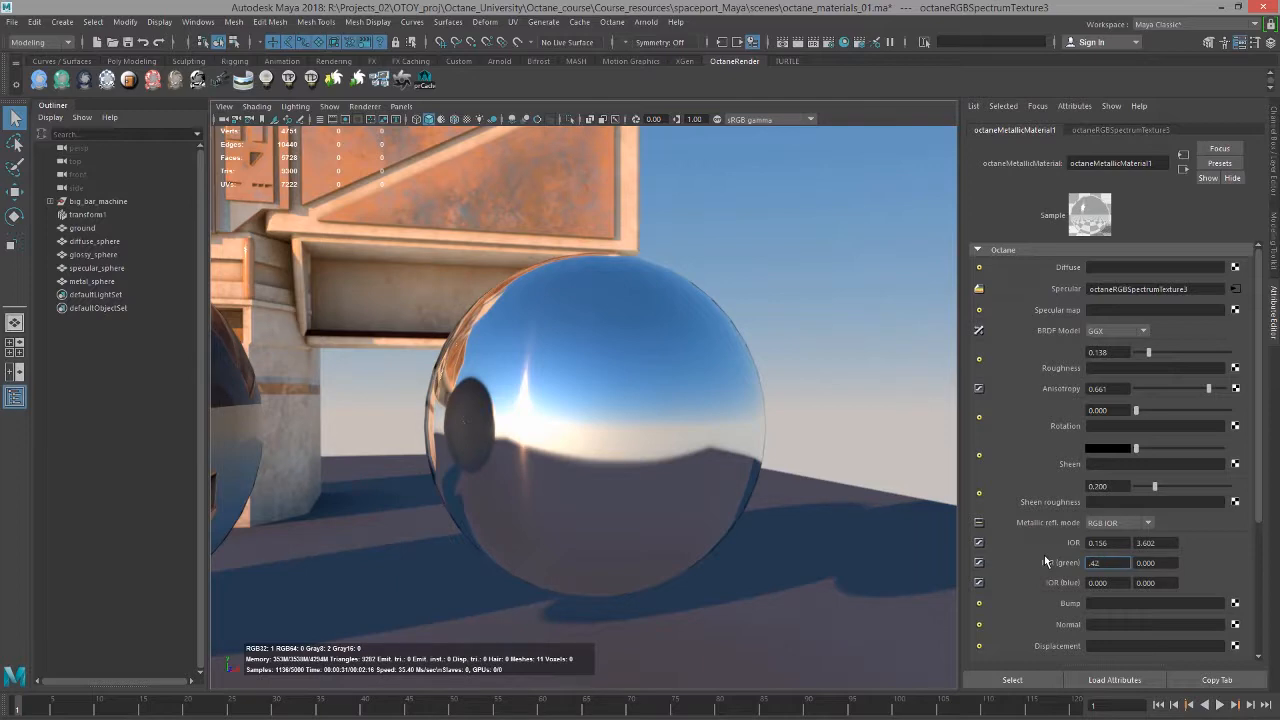
type("4")
key("Return")
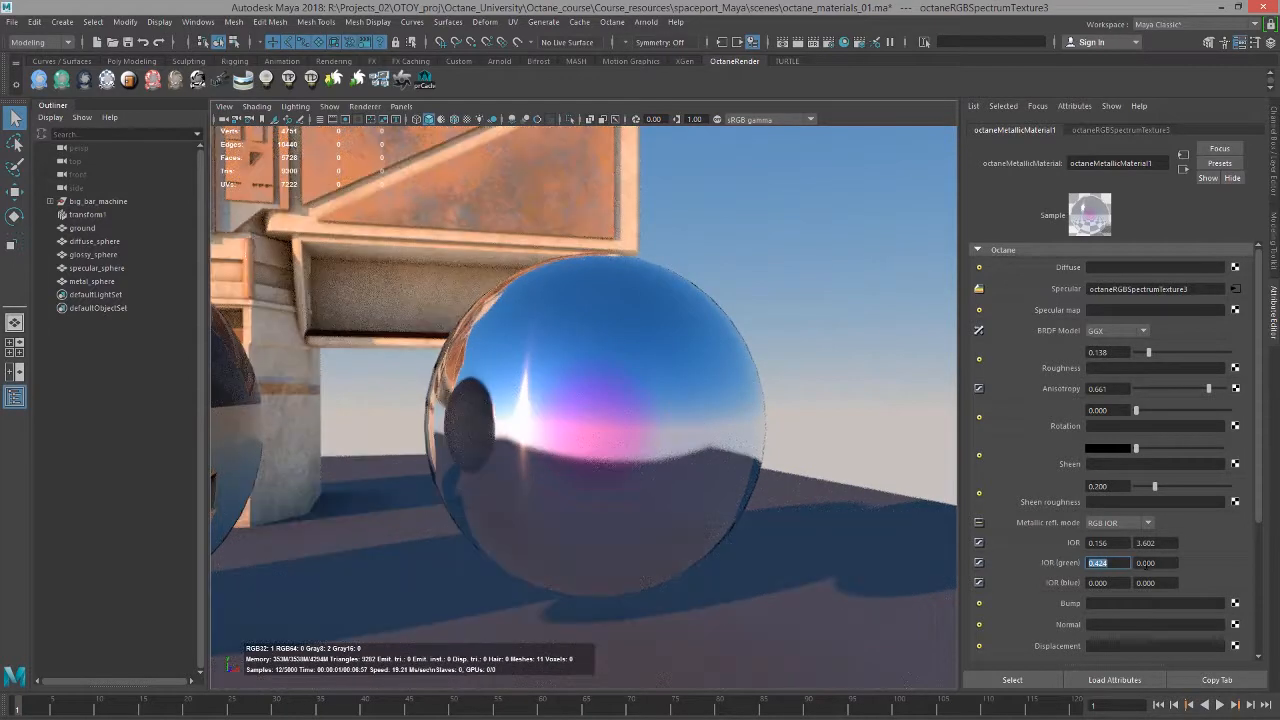
key("Tab")
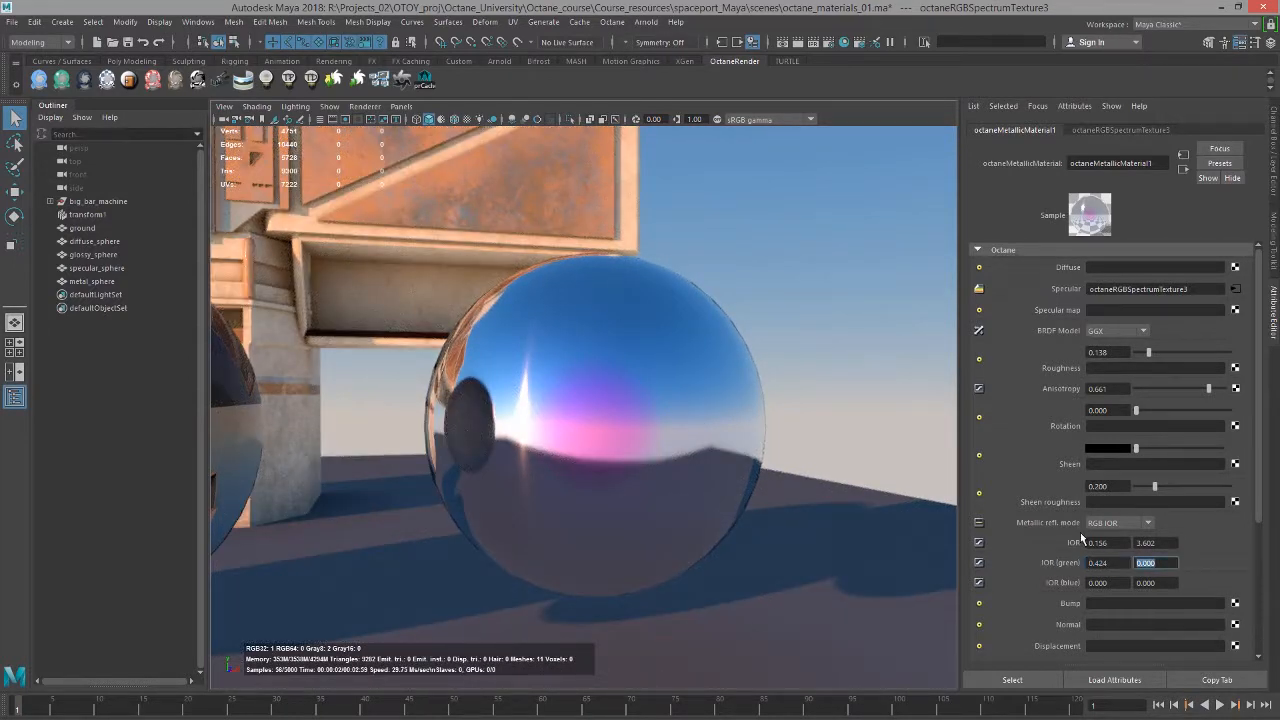
type("2")
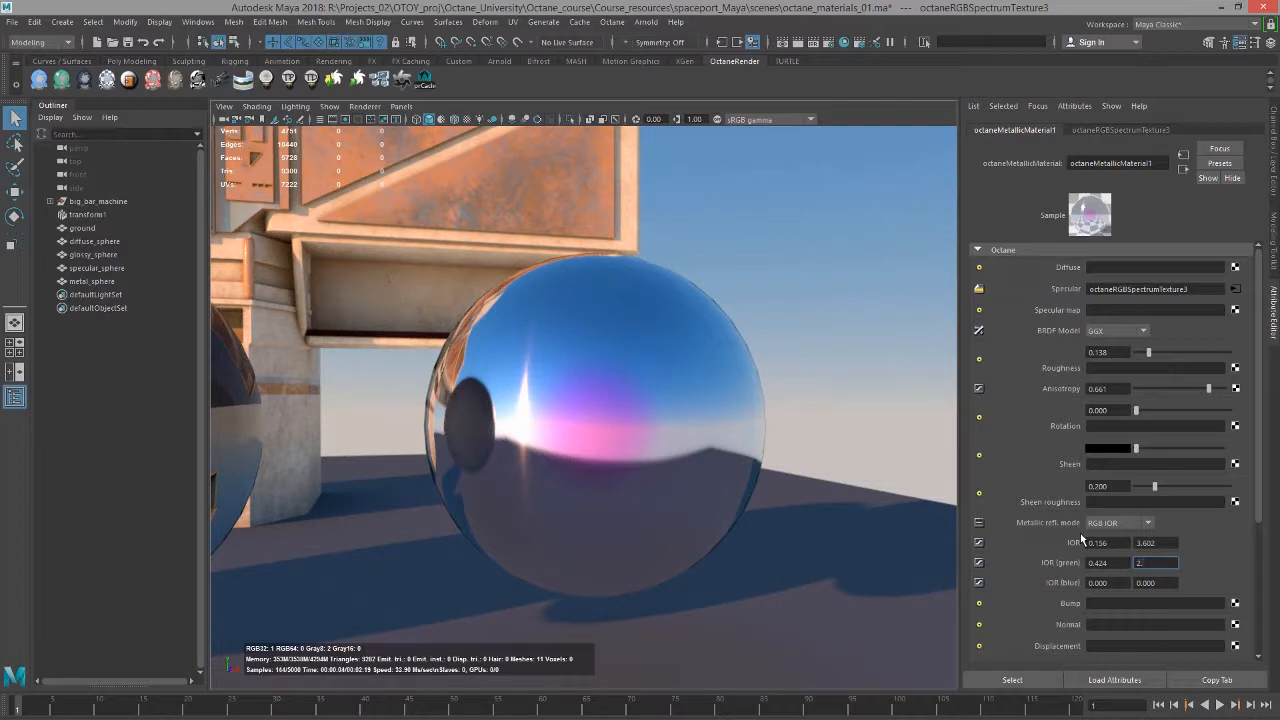
type(".472")
key("Return")
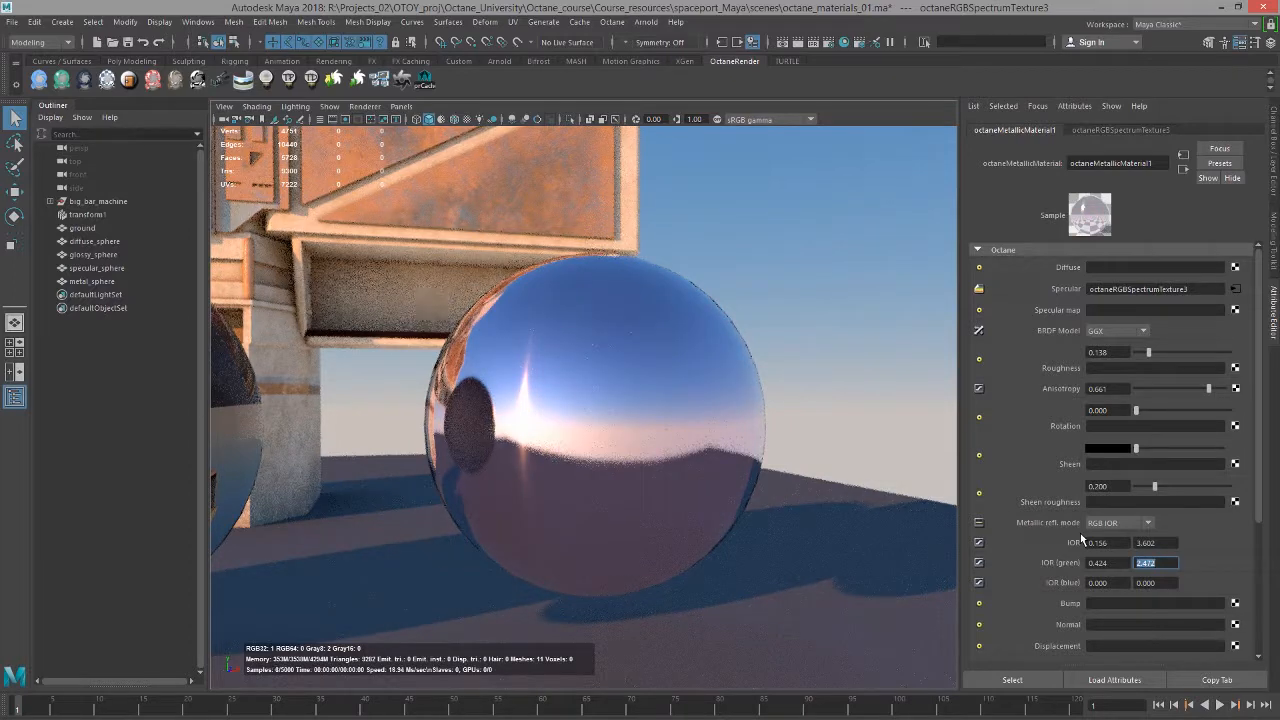
Switch back to the RefractiveIndex.INFO page and look up gold's optical constants at a wavelength of 0.45 µm
key("alt+Tab")
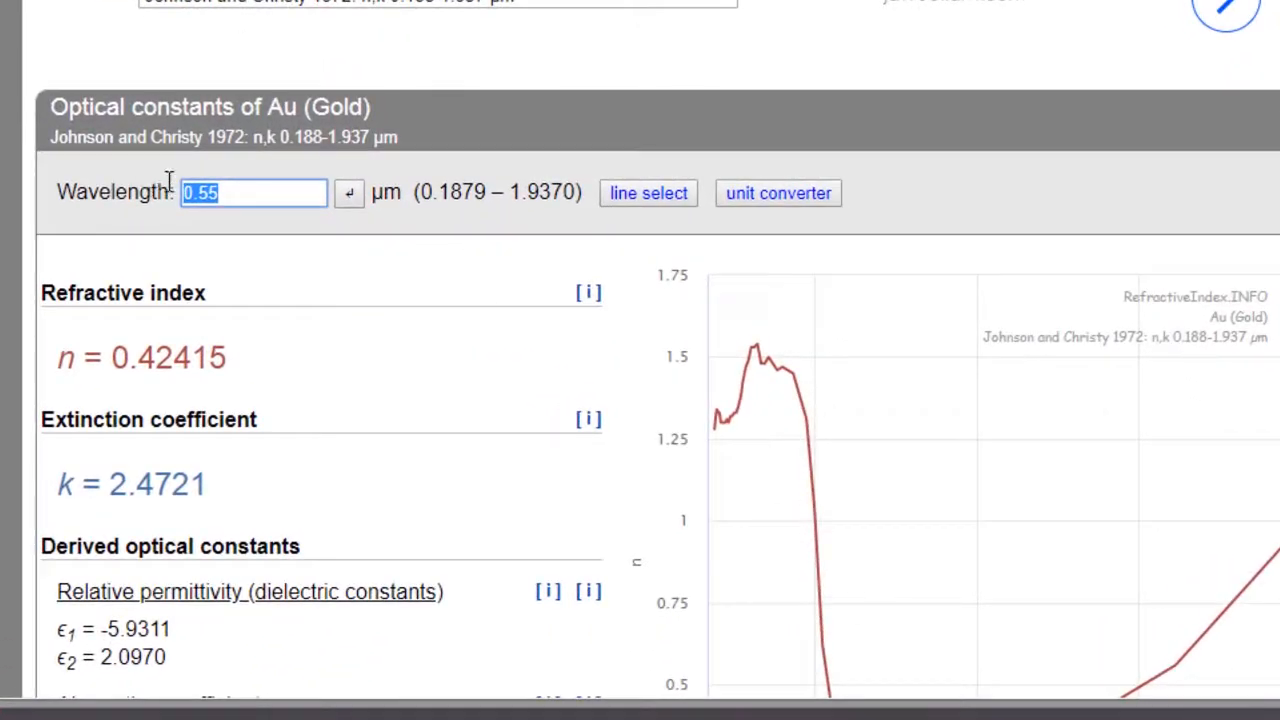
left_click(246, 193)
key("ctrl+a")
type(".45")
key("Return")
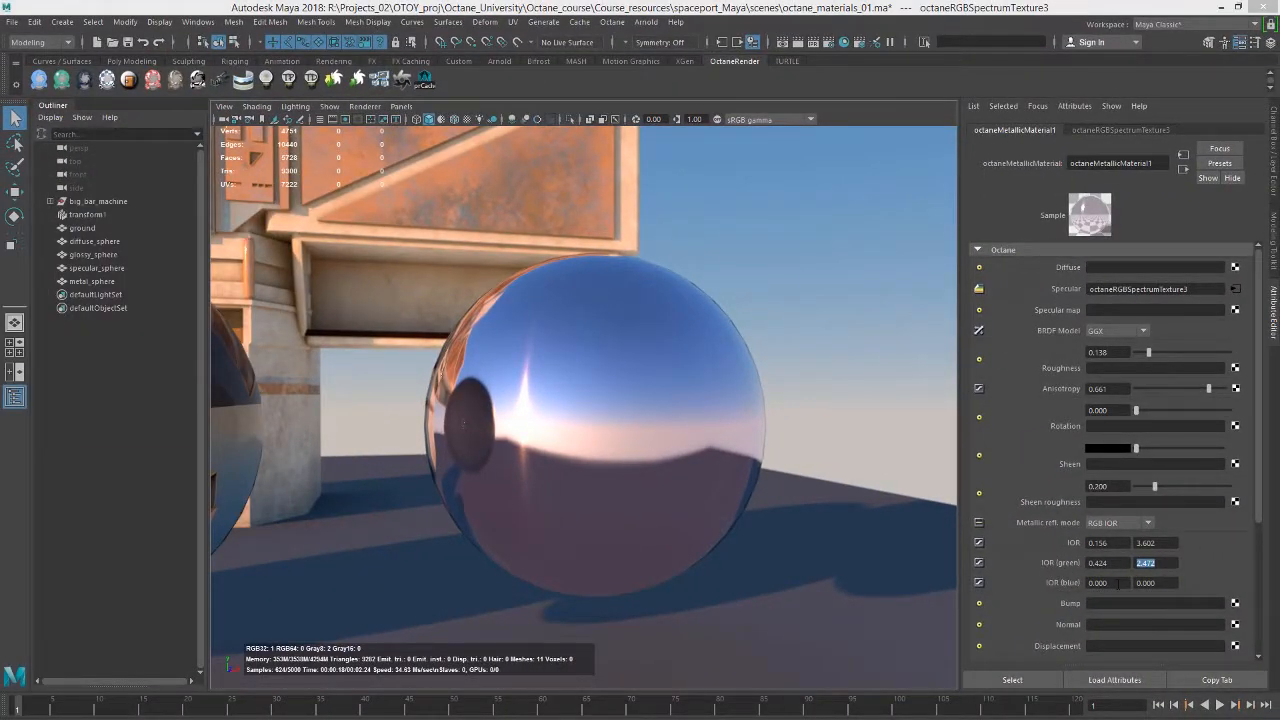
Return to Maya and set the metallic material's IOR (blue) row to 1.383 for n and 1.9155 for k
key("Tab")
type("1")
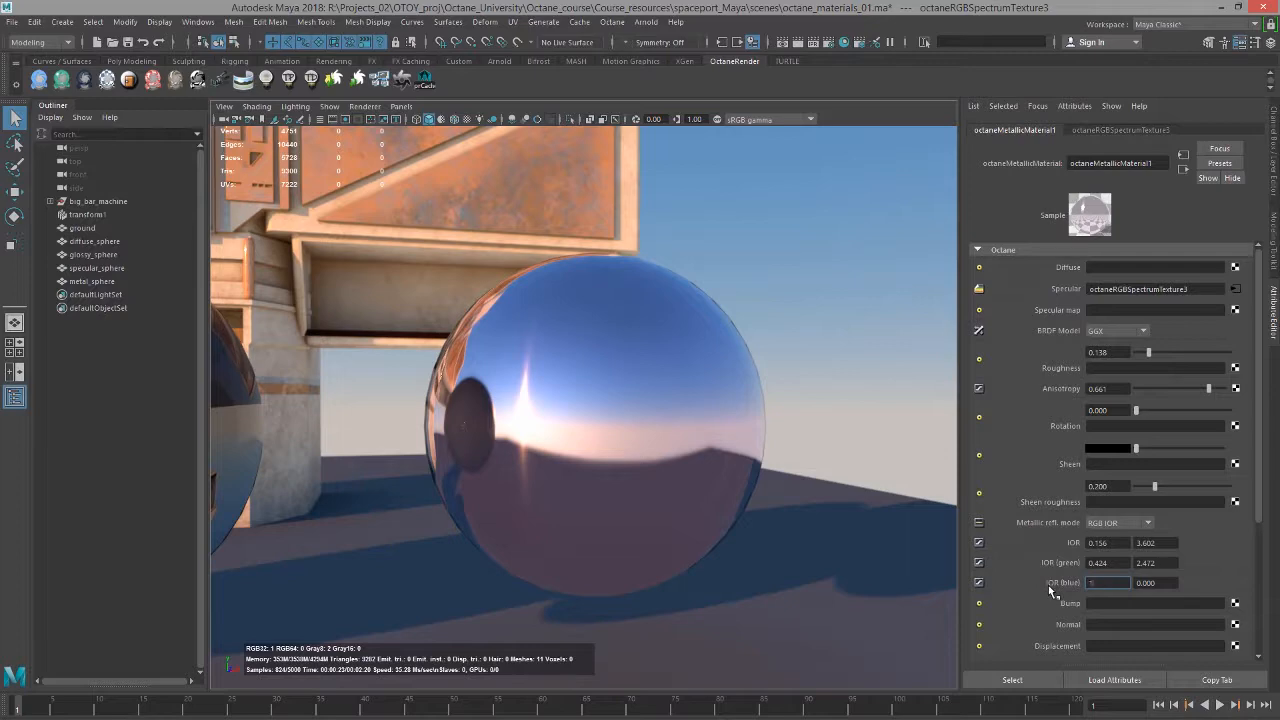
type(".383")
key("Return")
key("Tab")
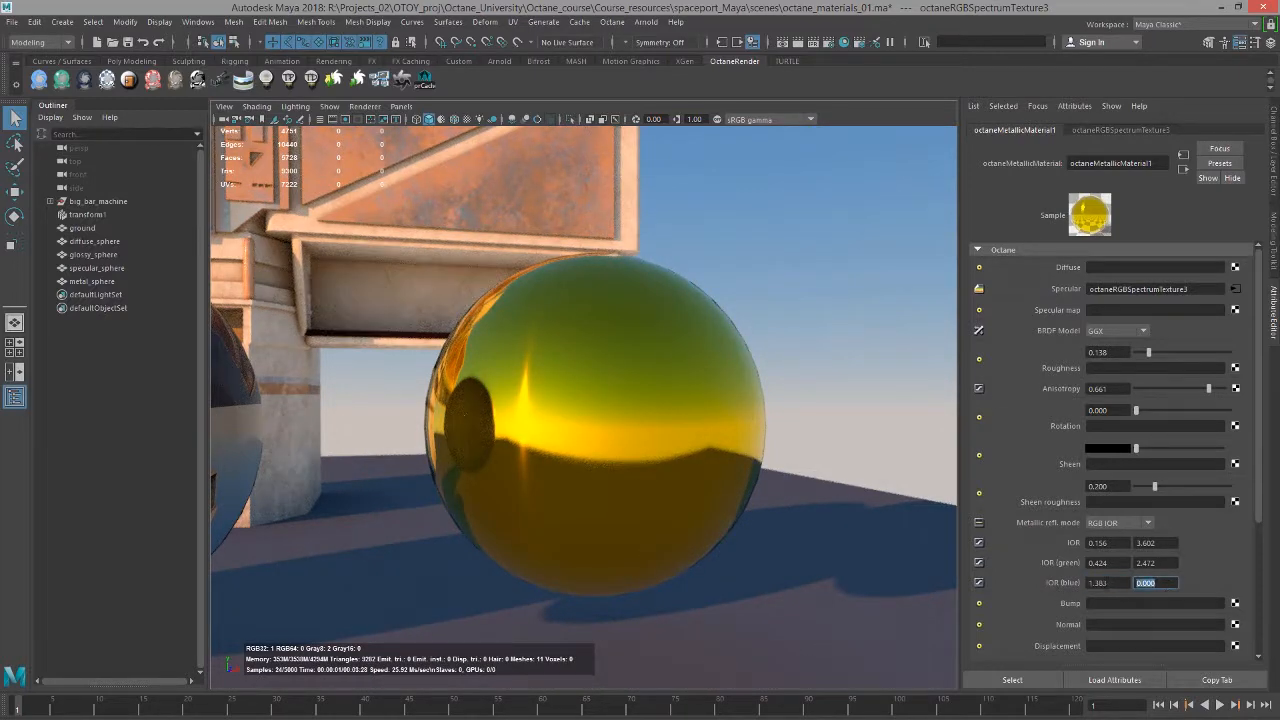
type("1")
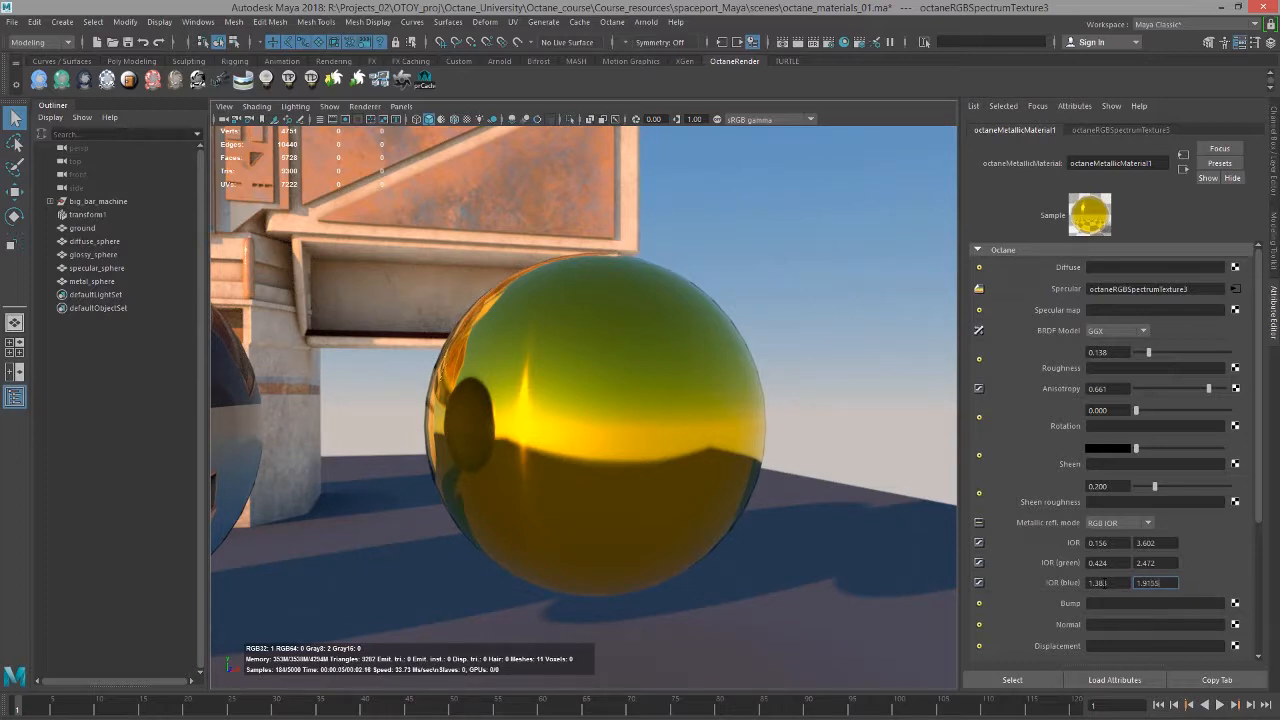
type(".956")
key("Return")
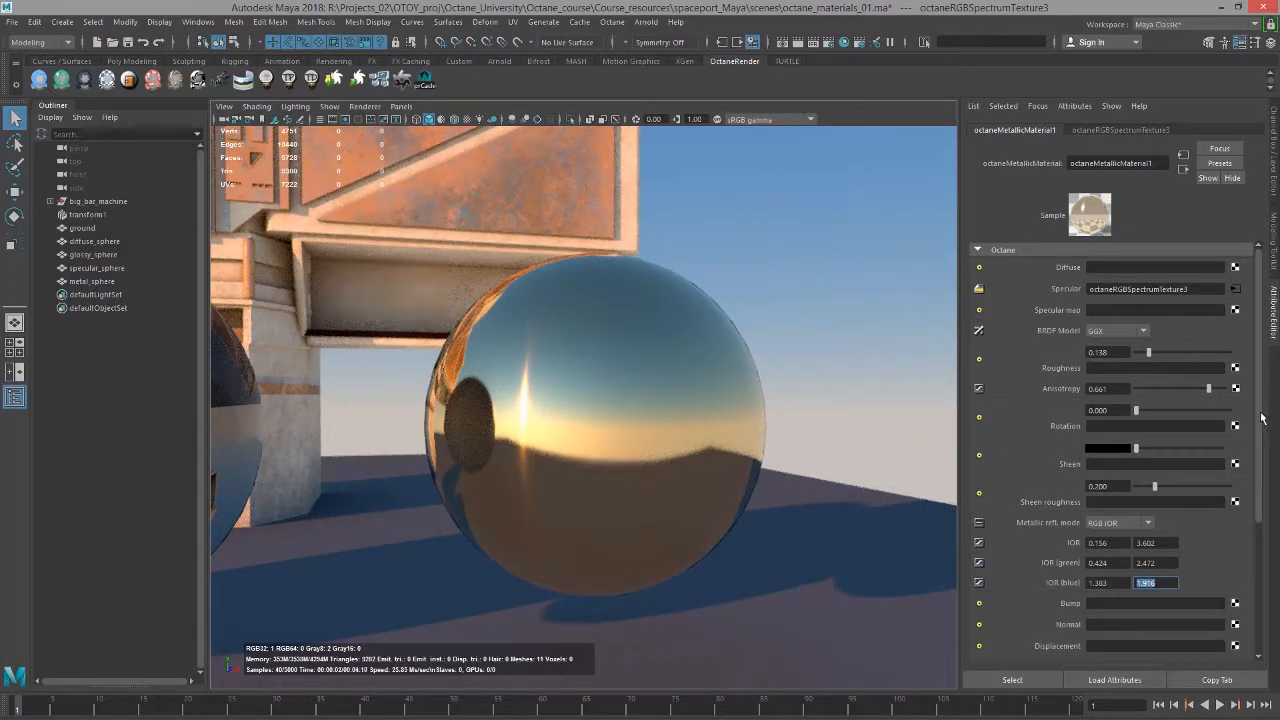
Break the connection between the RGB spectrum texture and the metallic material's Specular attribute, keeping Specular at 1
right_click(1068, 297)
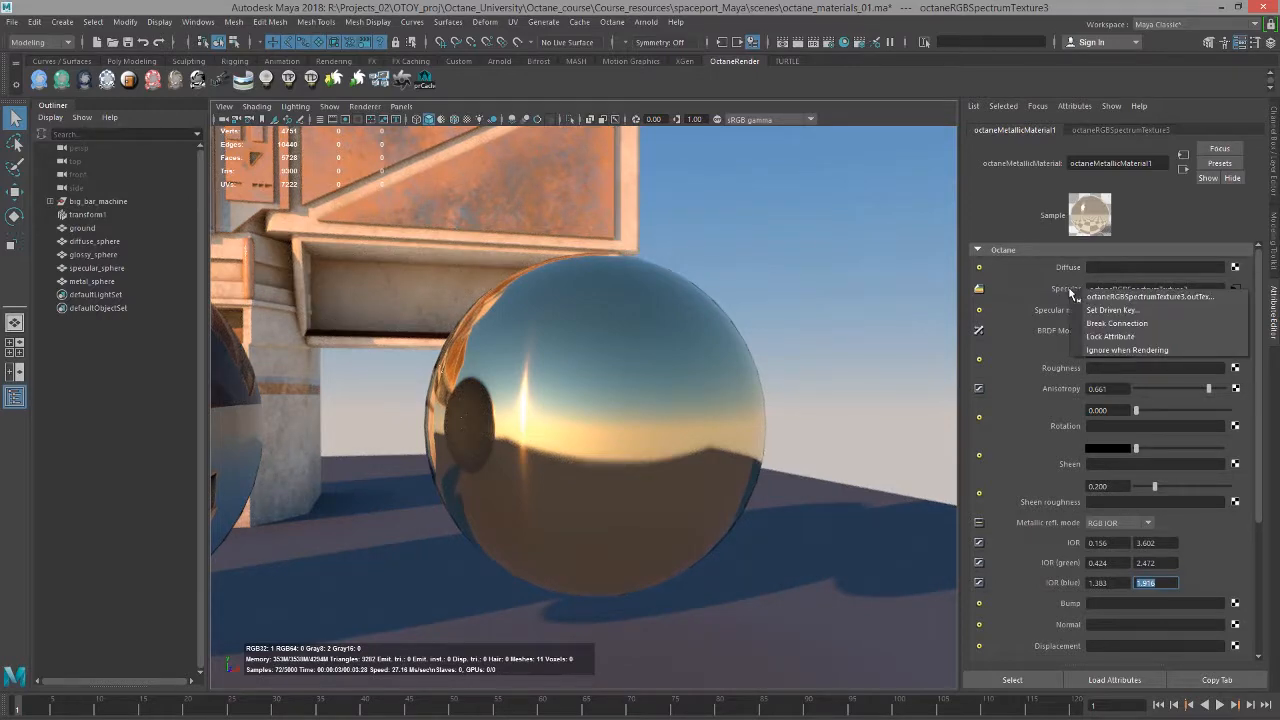
left_click(1100, 321)
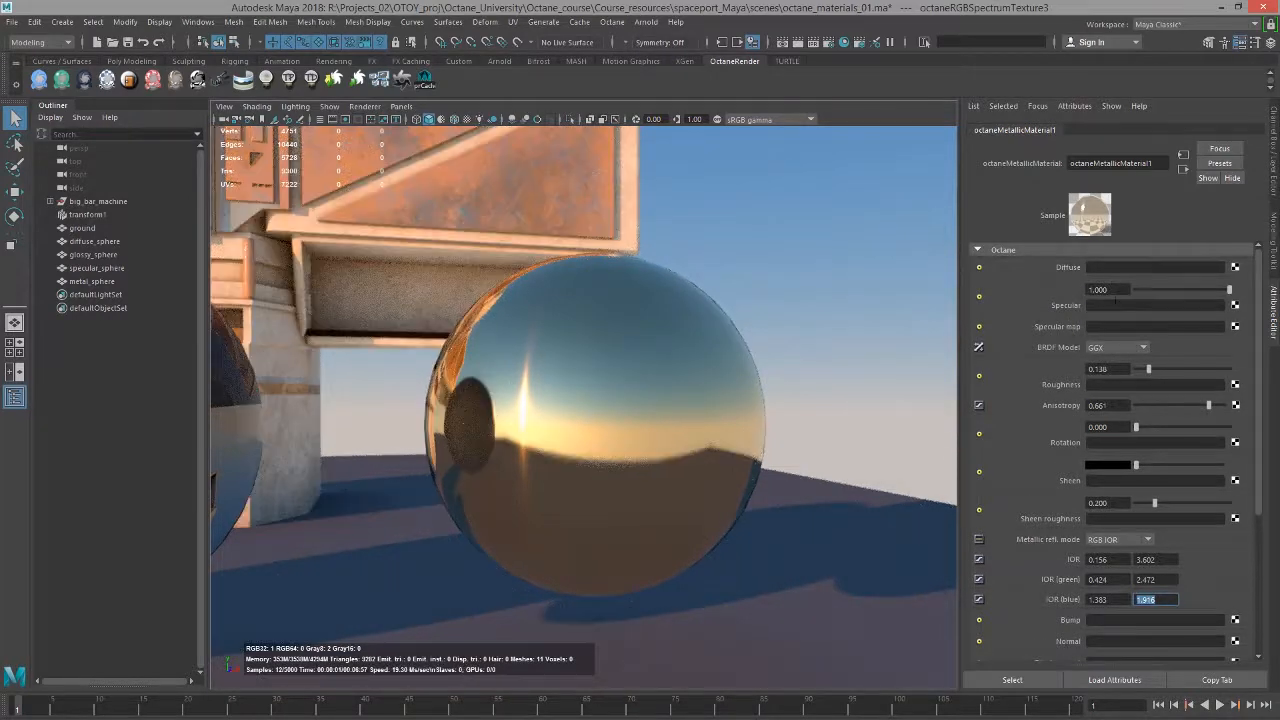
left_click_drag(1216, 294, 1154, 289)
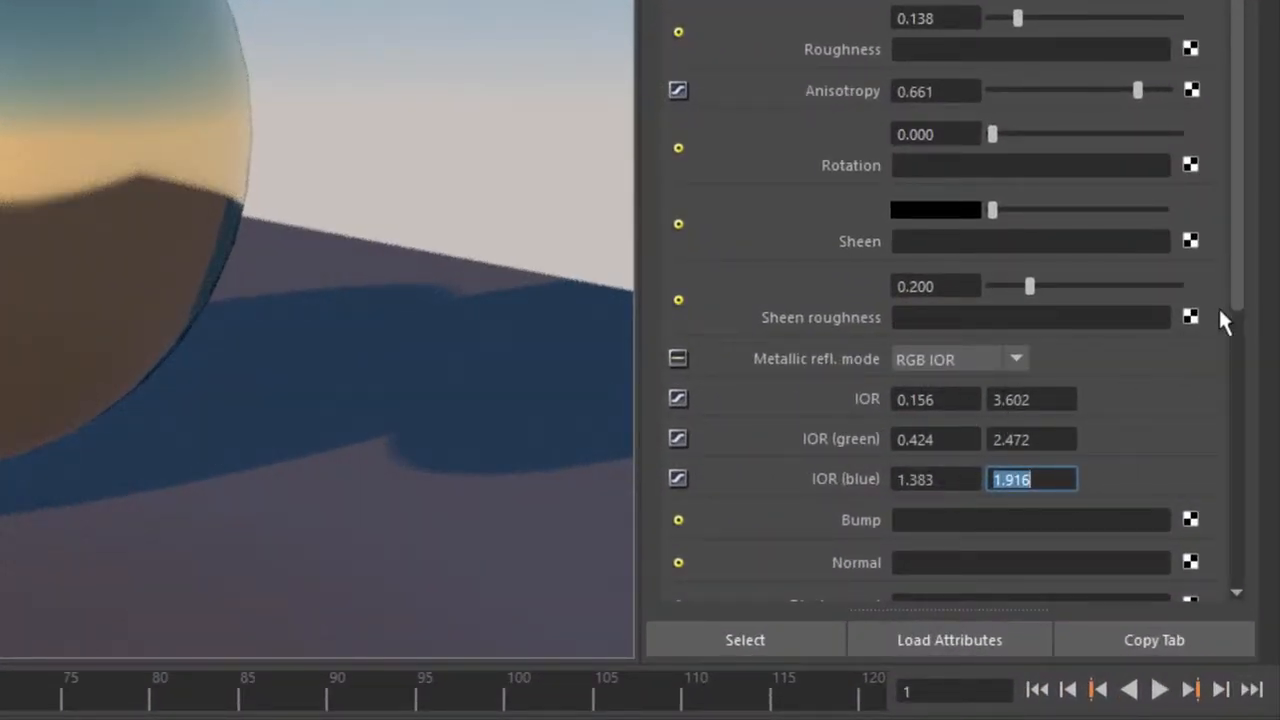
Set the k value of the metallic material's IOR (blue) row to 1.5
left_click_drag(1236, 270, 1236, 326)
left_click(1054, 392)
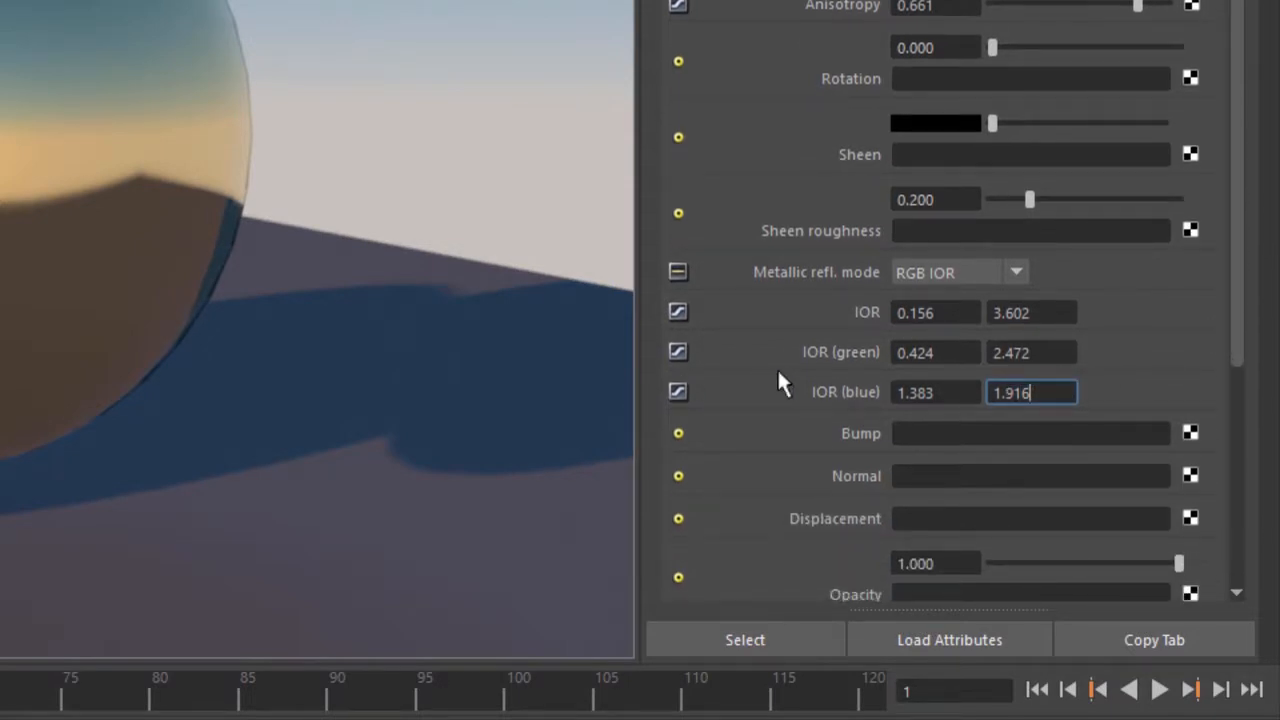
left_click_drag(1055, 392, 868, 394)
type("1.5")
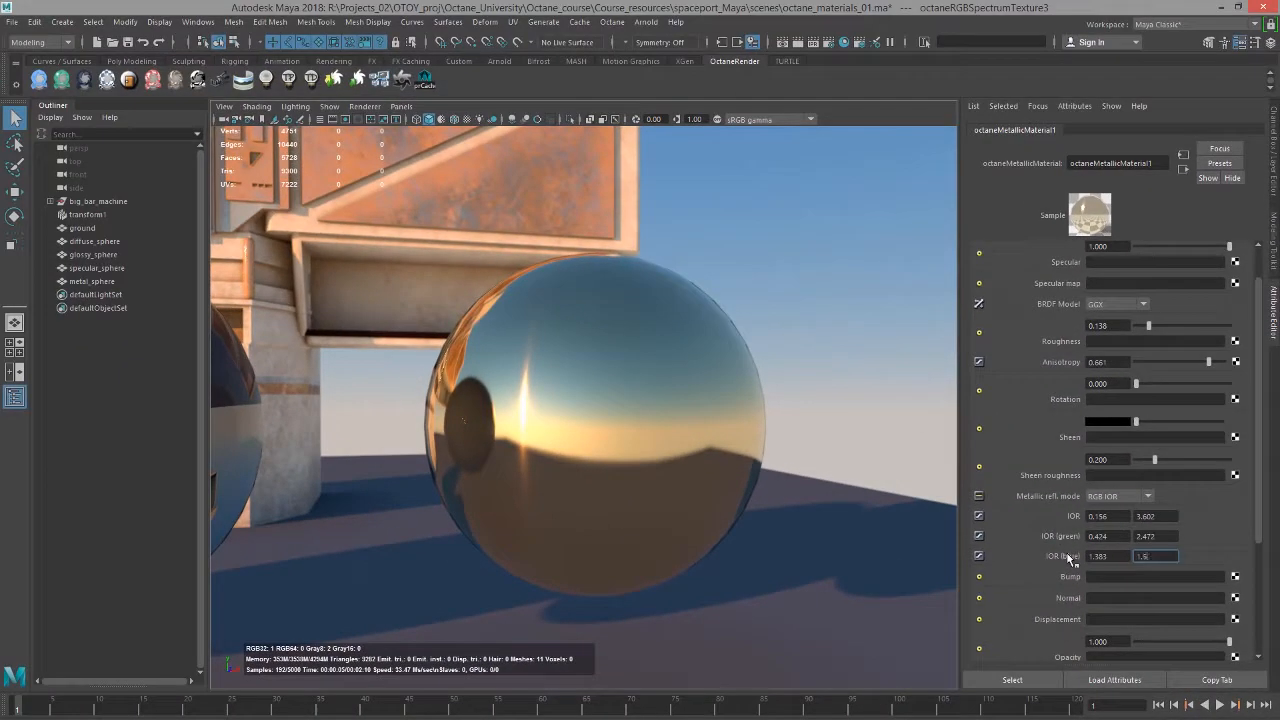
key("Return")
Set the k value of the IOR (green) row to 2 and that of the first IOR row to 2.8
left_click_drag(1160, 536, 1109, 532)
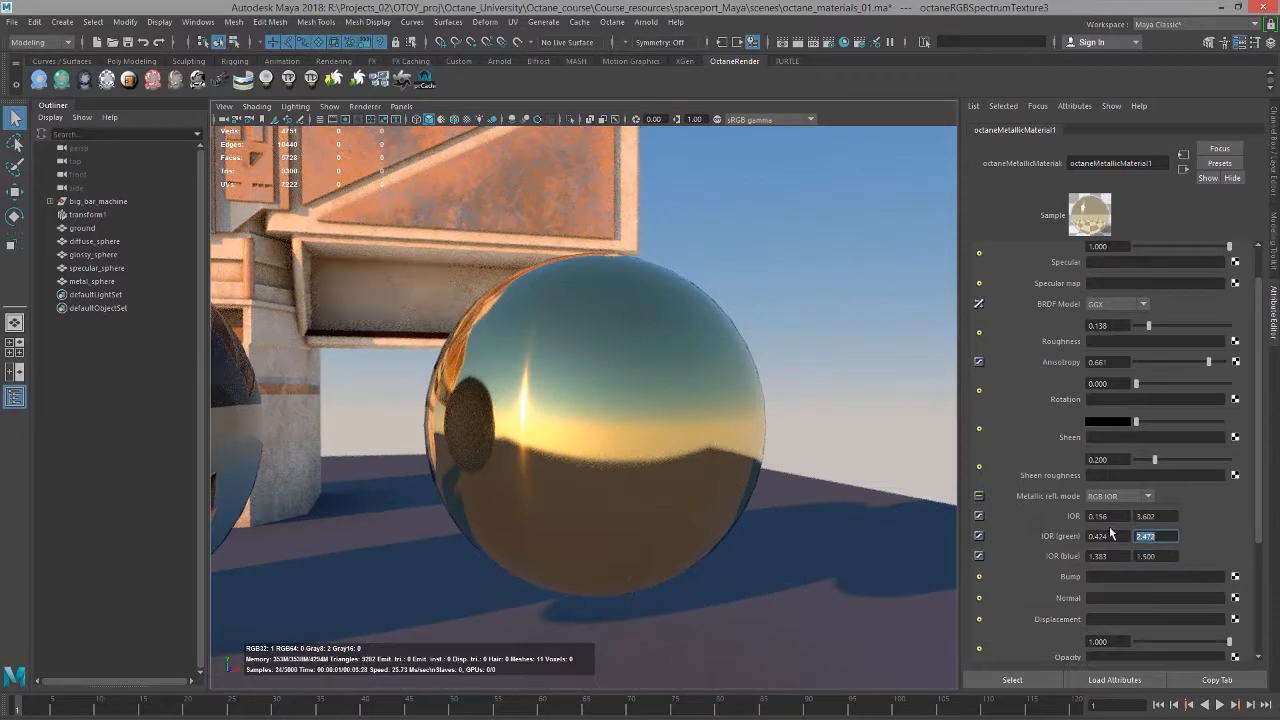
type("2.")
key("Return")
left_click_drag(1150, 516, 1072, 515)
type("3.8")
key("Return")
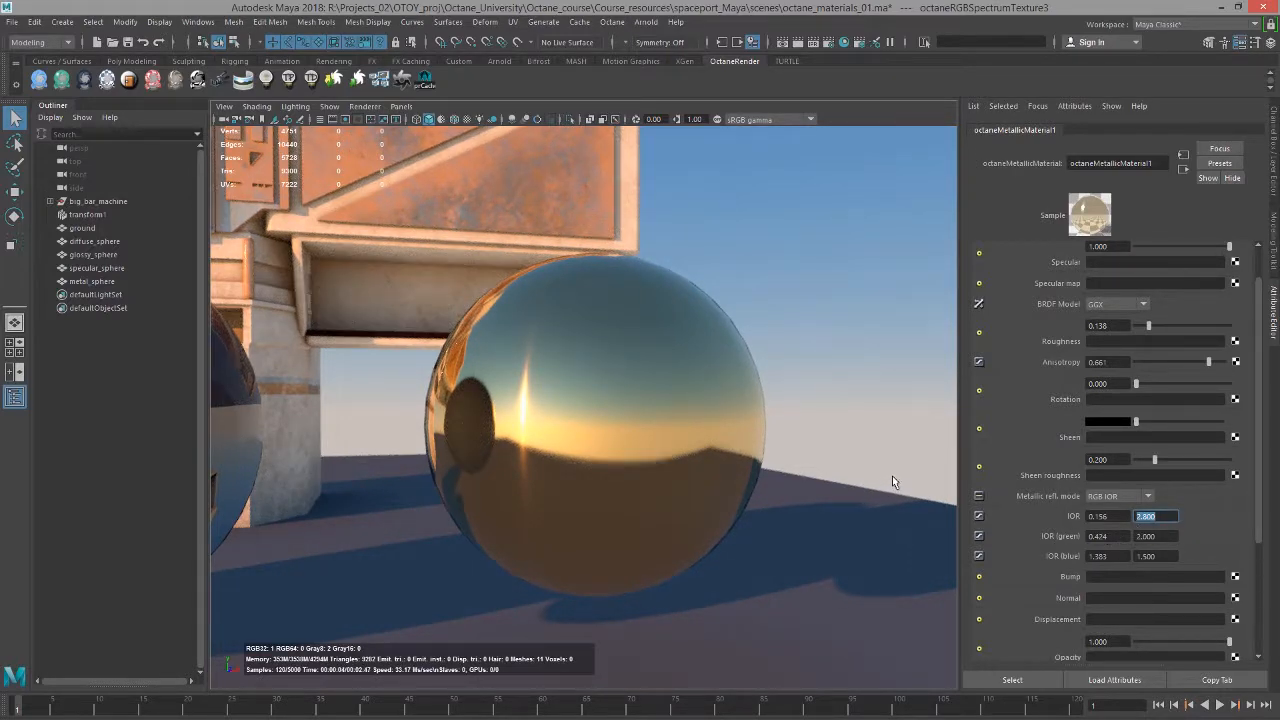
left_click(1127, 497)
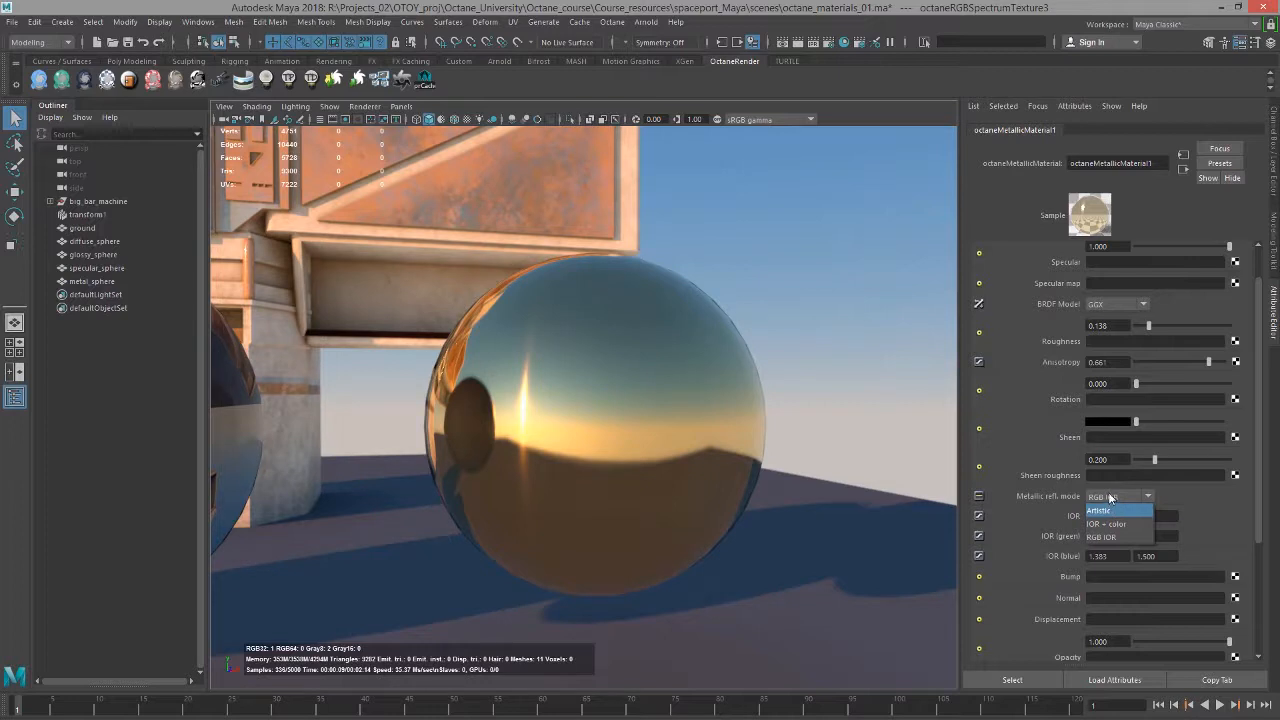
left_click(1110, 497)
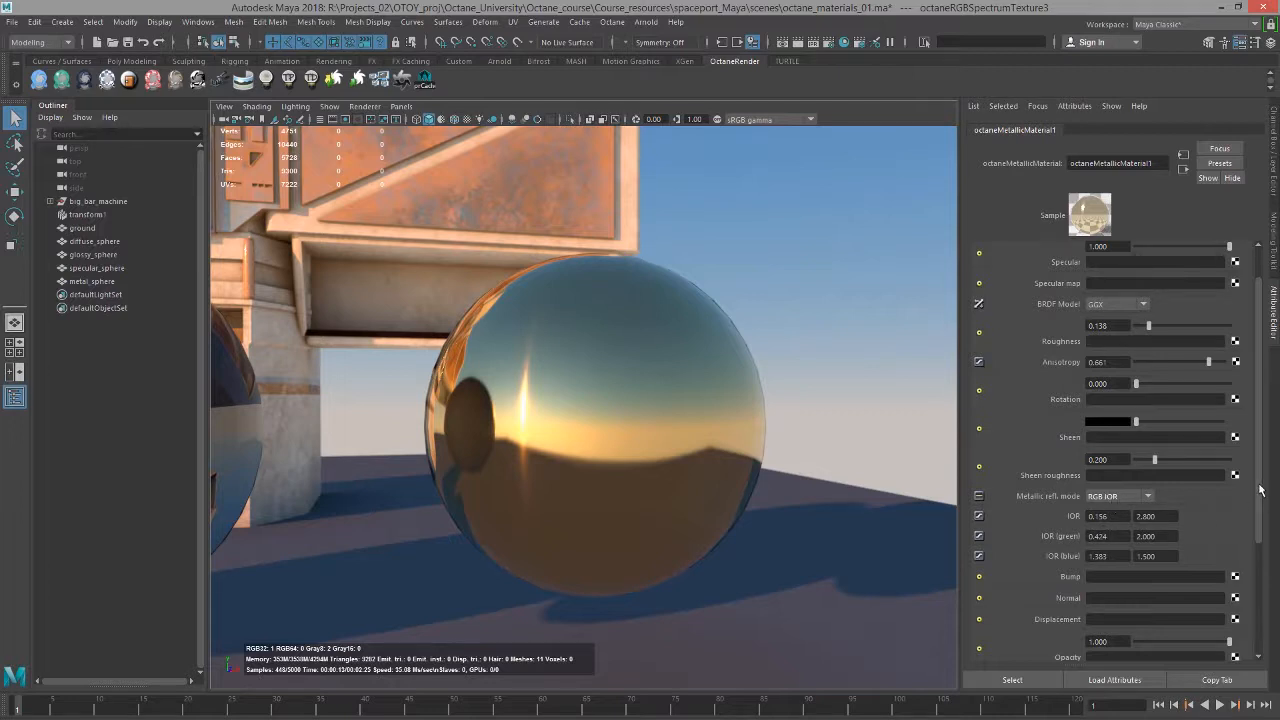
scroll(1251, 502, "down", 1)
scroll(1251, 502, "down", 9)
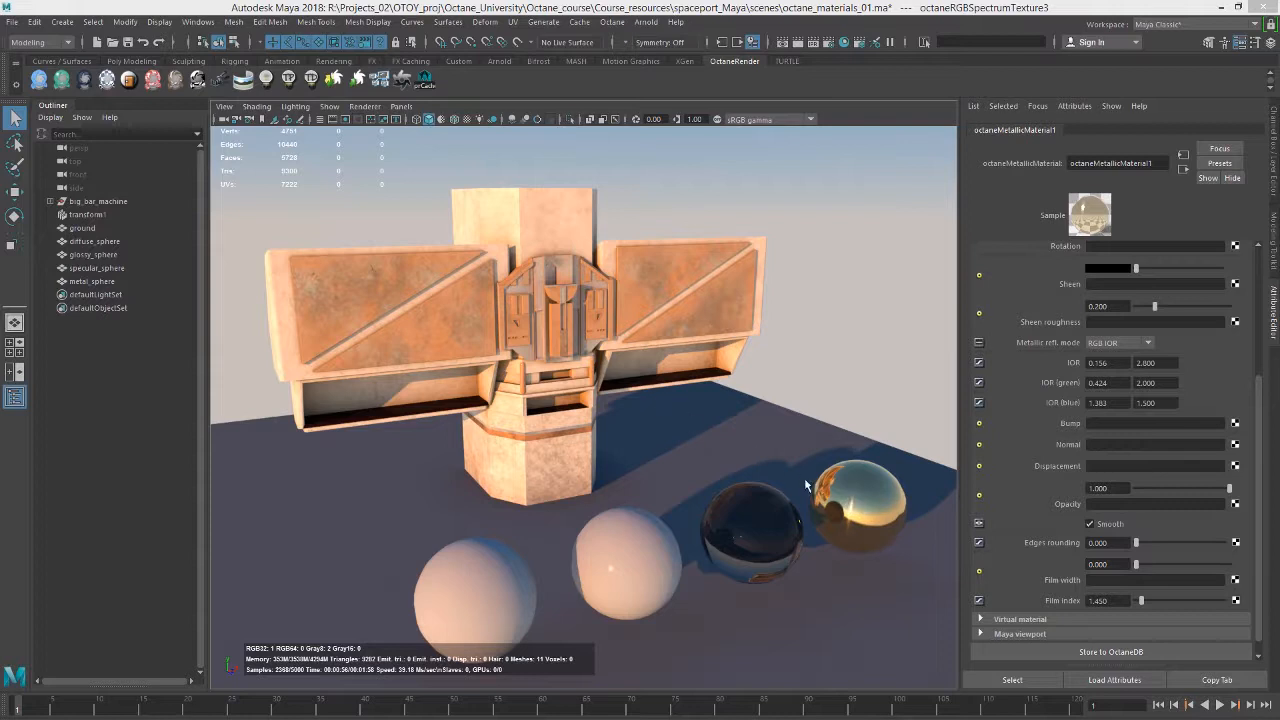
scroll(1260, 531, "down", 1)
scroll(1260, 531, "up", 5)
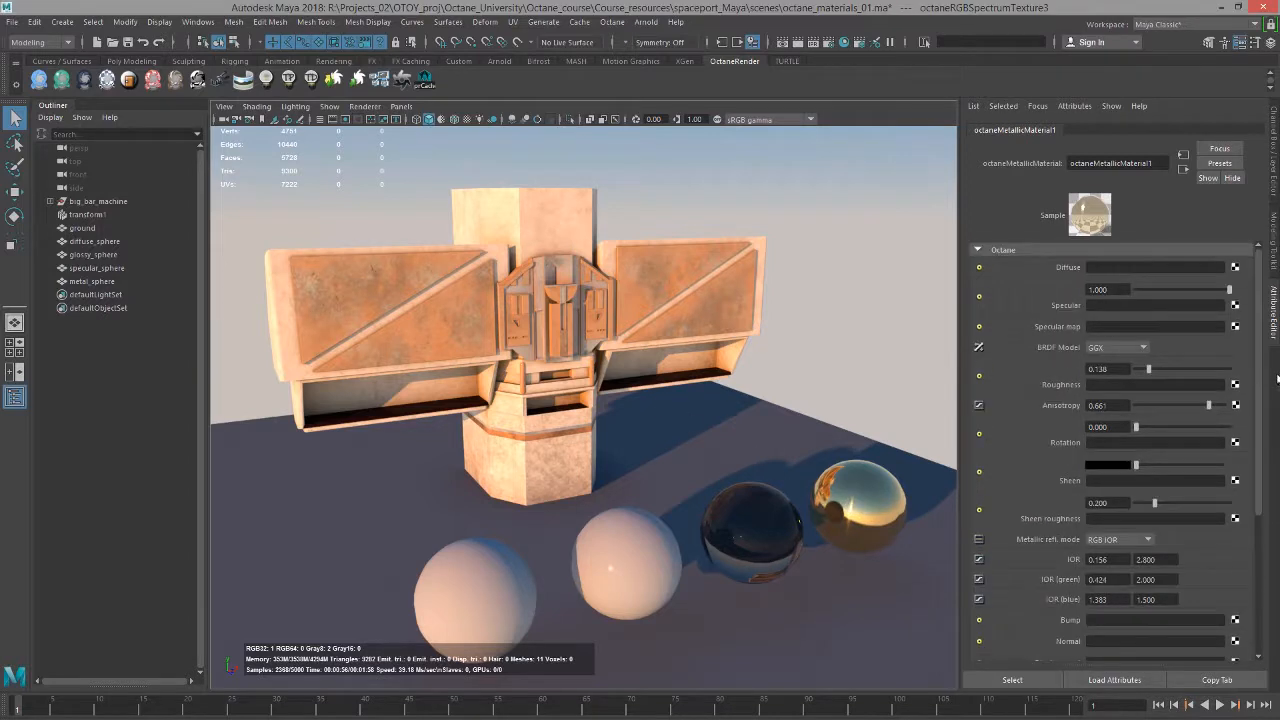